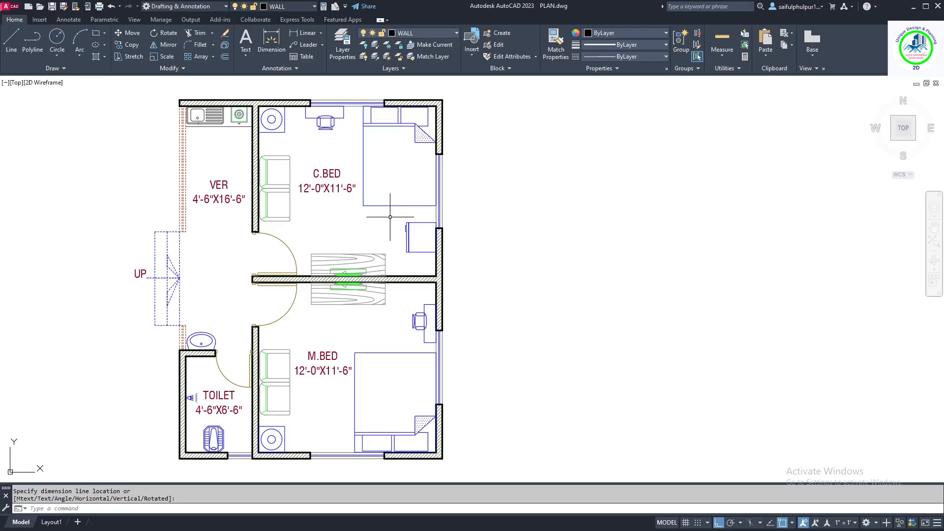
- Draw a horizontal line about 24'-6" long beside the existing plan, level with its upper outer wall
{"action": "right_click", "coordinate": [390, 217]}
{"action": "key", "text": "Escape"}
{"action": "type", "text": "L"}
{"action": "key", "text": "Return"}
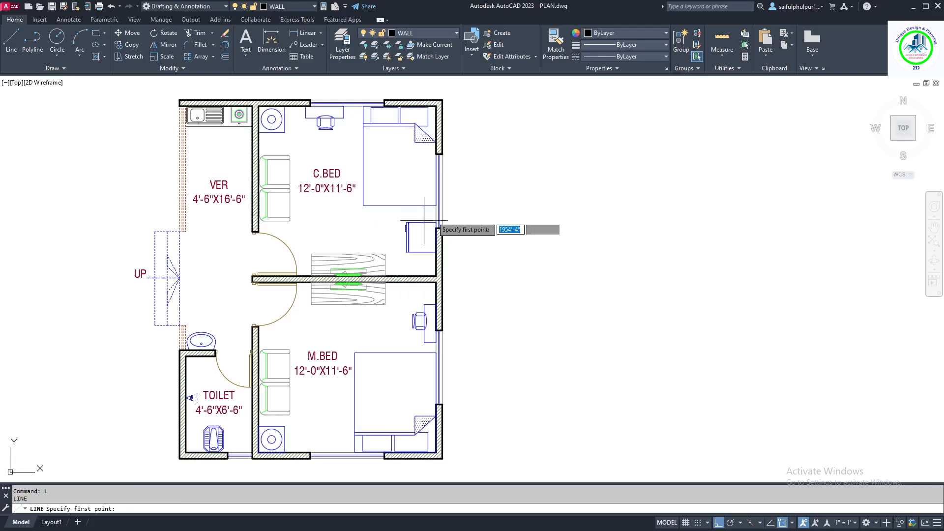
{"action": "left_click", "coordinate": [486, 101]}
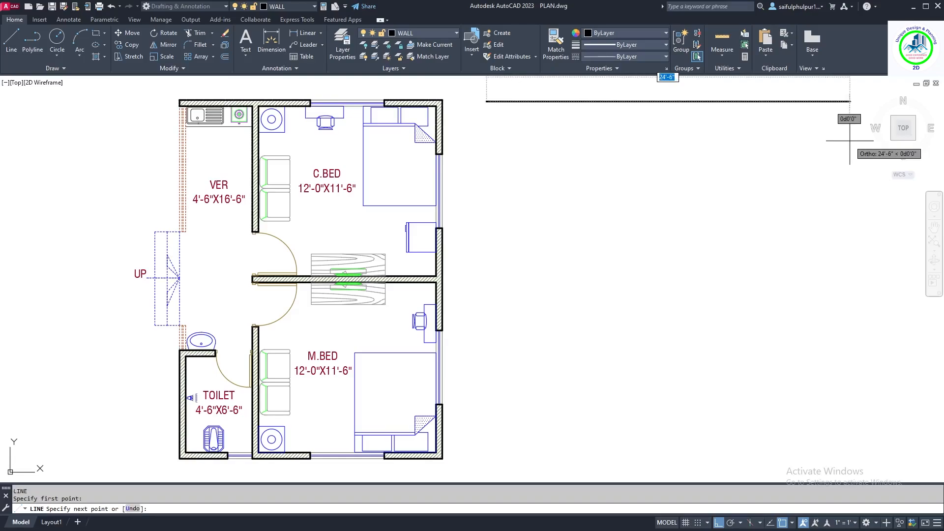
{"action": "left_click", "coordinate": [849, 101]}
{"action": "right_click", "coordinate": [851, 142]}
{"action": "left_click", "coordinate": [865, 150]}
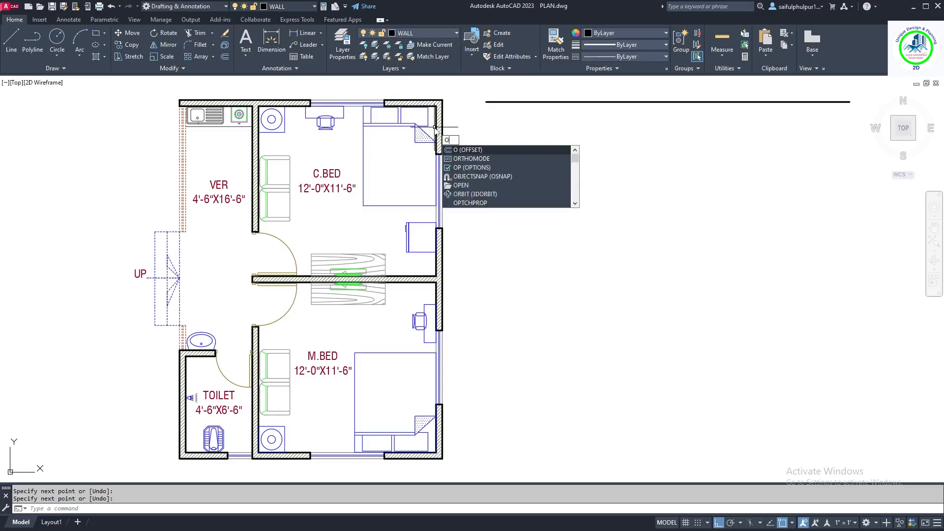
- Offset the new horizontal line 5" downward to form the upper wall's thickness
{"action": "key", "text": "Return"}
{"action": "type", "text": "5"}
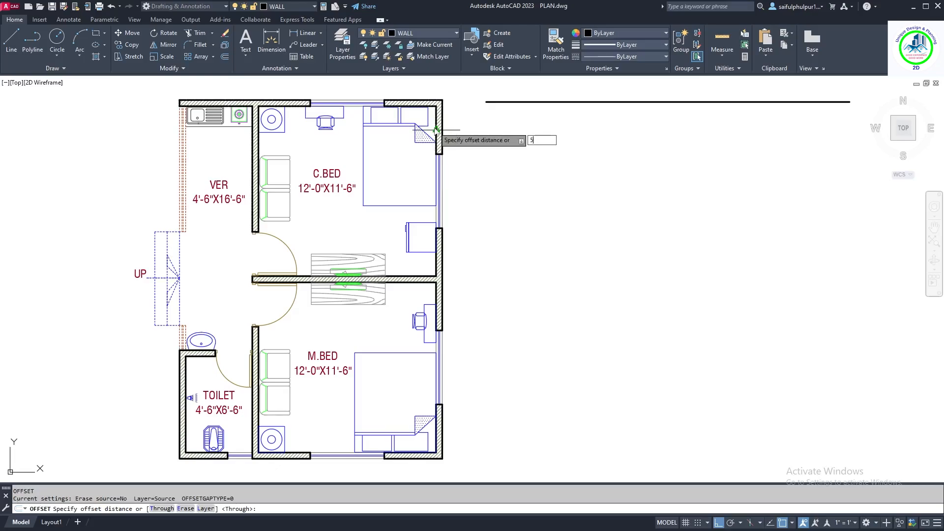
{"action": "key", "text": "Return"}
{"action": "left_click", "coordinate": [511, 103]}
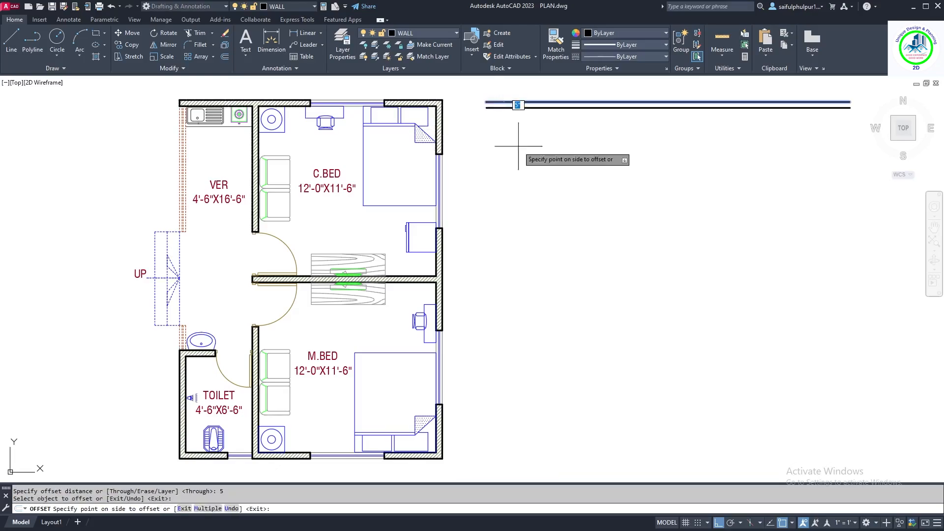
{"action": "left_click", "coordinate": [518, 145]}
{"action": "right_click", "coordinate": [529, 157]}
{"action": "left_click", "coordinate": [542, 165]}
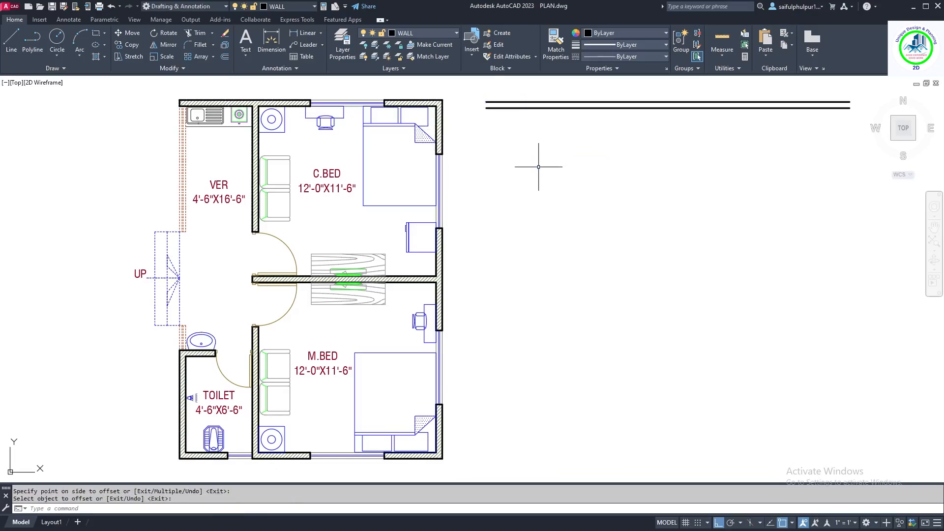
- Draw a long vertical line crossing both horizontal wall lines near their right end and extending well below them
{"action": "right_click", "coordinate": [538, 182]}
{"action": "type", "text": "L"}
{"action": "key", "text": "Return"}
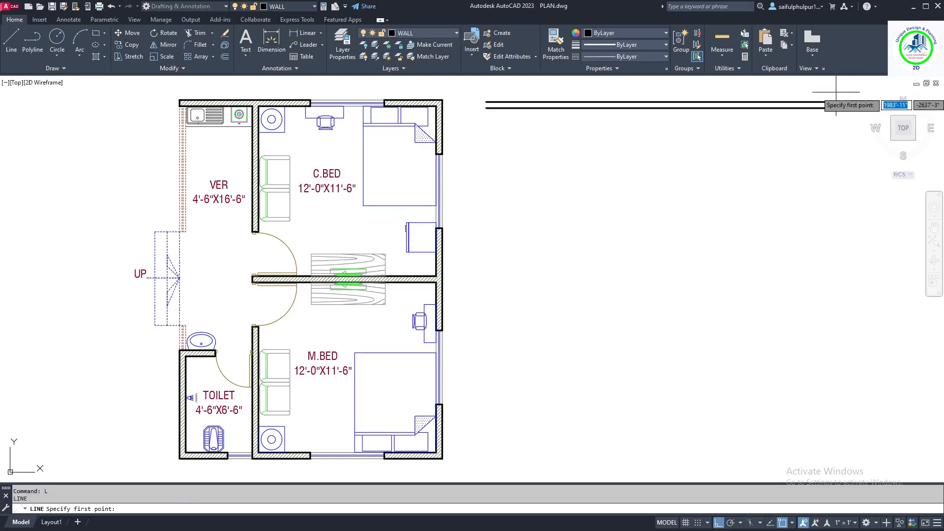
{"action": "left_click", "coordinate": [791, 102]}
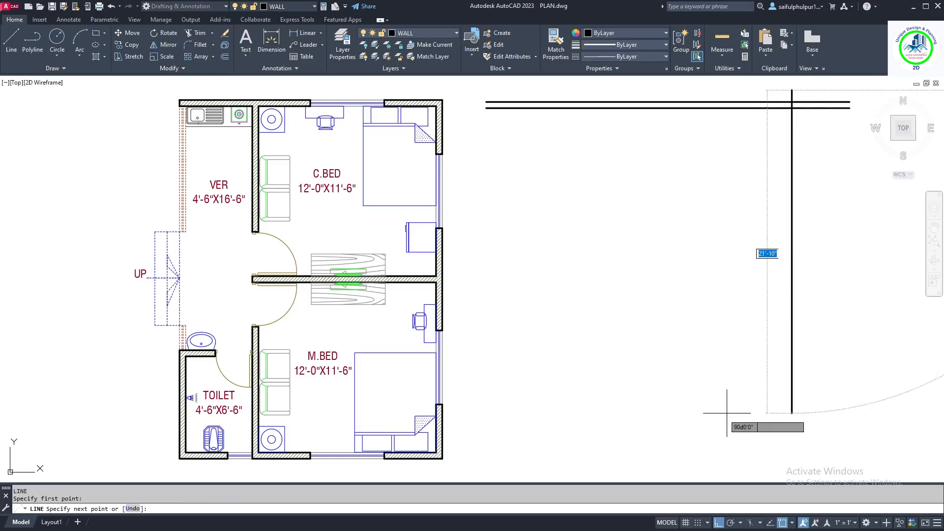
{"action": "left_click", "coordinate": [727, 434]}
{"action": "key", "text": "Return"}
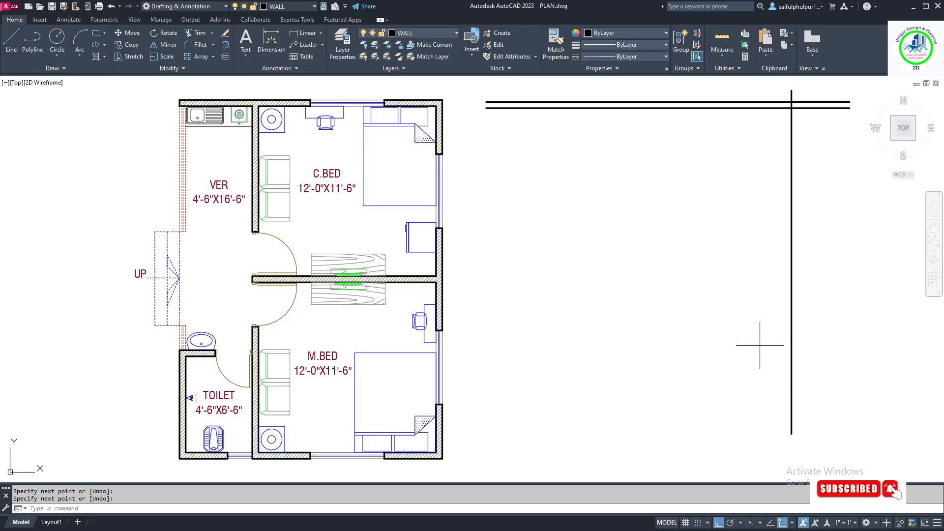
- Offset the vertical line 5" to the left to form the right outer wall
{"action": "type", "text": "o"}
{"action": "key", "text": "Return"}
{"action": "type", "text": "5"}
{"action": "key", "text": "Return"}
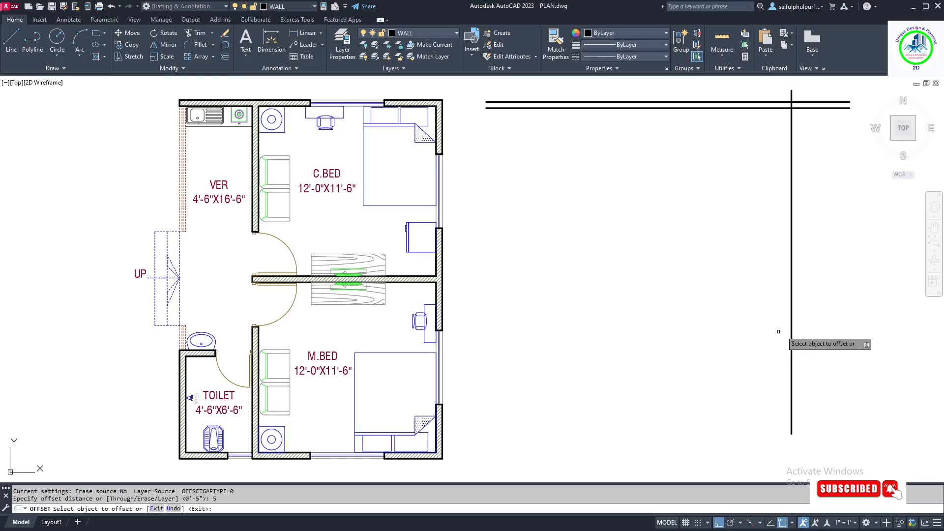
{"action": "left_click", "coordinate": [791, 322]}
{"action": "left_click", "coordinate": [707, 329]}
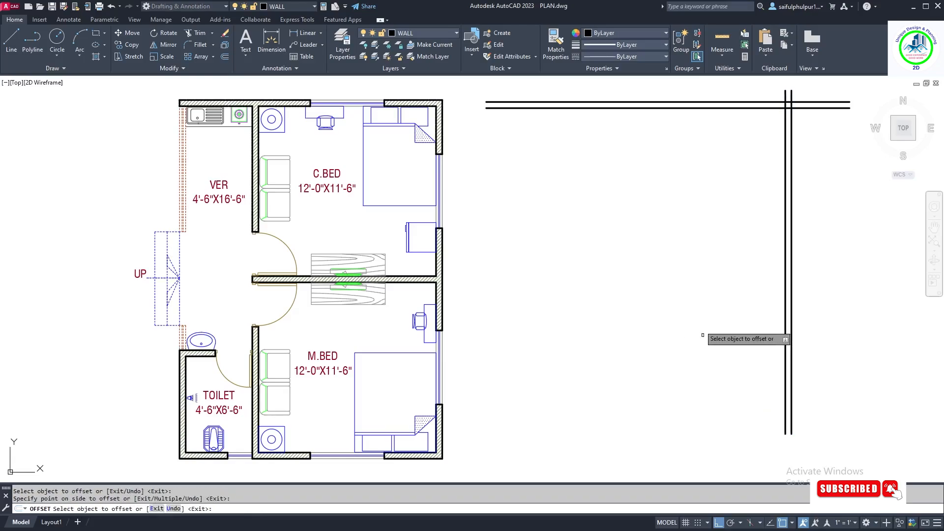
{"action": "right_click", "coordinate": [712, 295]}
{"action": "left_click", "coordinate": [724, 302]}
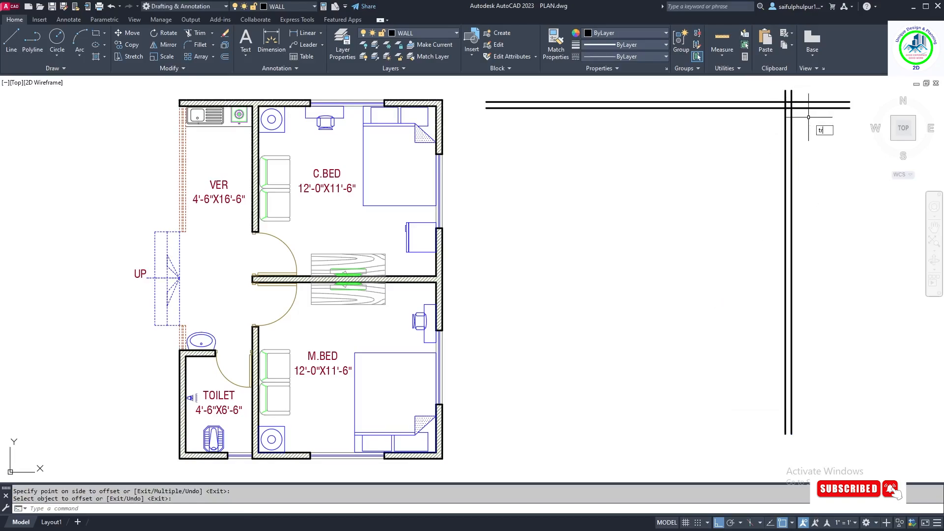
- Trim the overhanging line ends where the upper and right walls cross to leave a clean outer corner
{"action": "key", "text": "Return"}
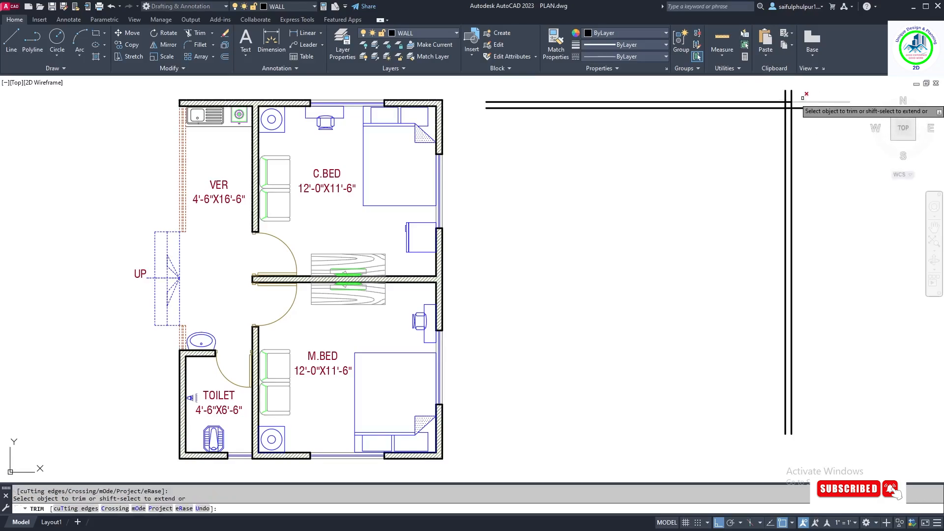
{"action": "left_click", "coordinate": [803, 98]}
{"action": "left_click", "coordinate": [797, 97]}
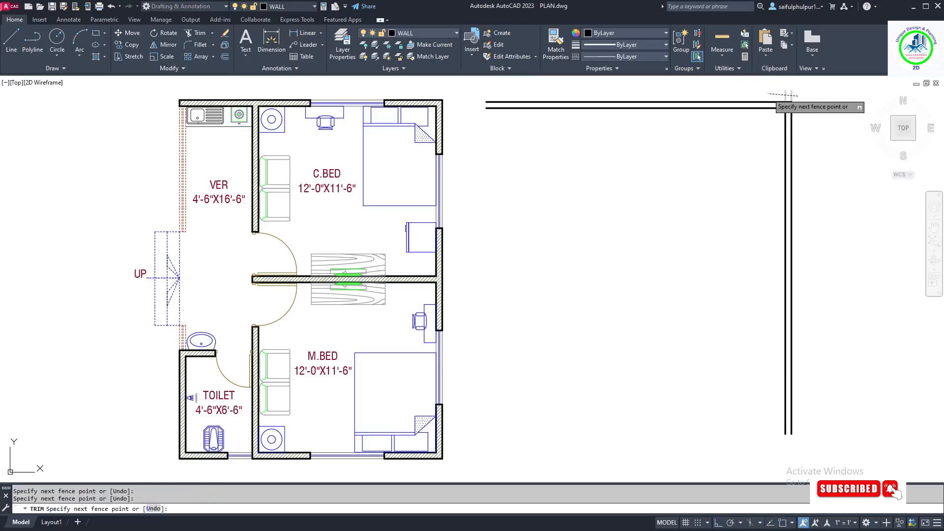
{"action": "key", "text": "Return"}
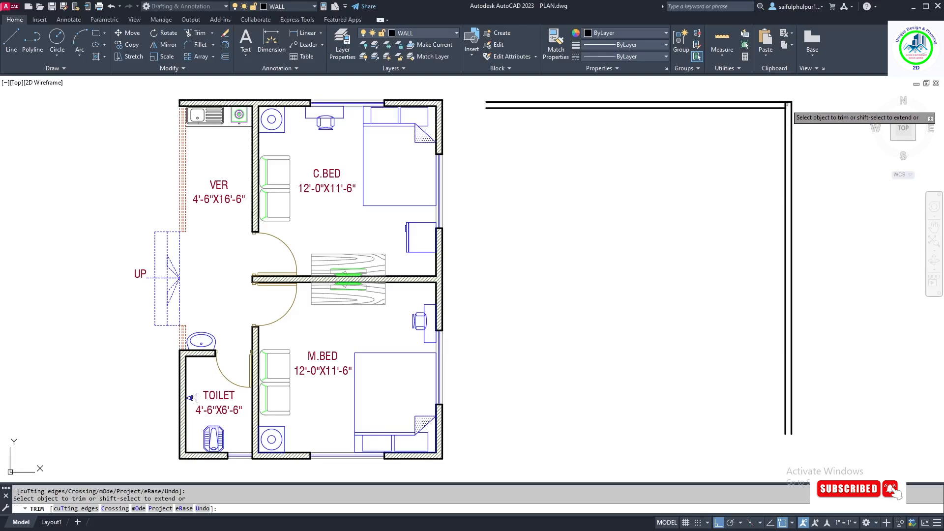
{"action": "right_click", "coordinate": [801, 101]}
{"action": "left_click", "coordinate": [826, 99]}
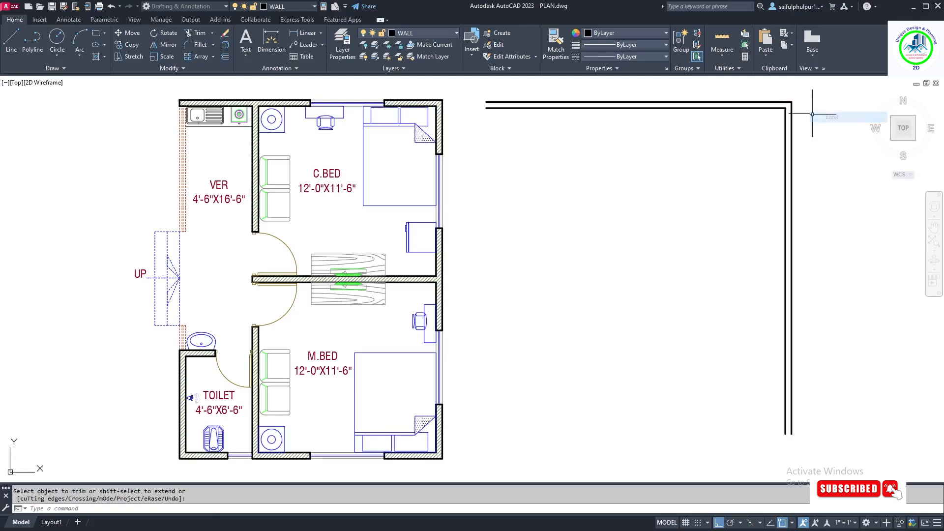
- Offset the inner line of the right wall 12' to the left to set the bedroom width
{"action": "left_click", "coordinate": [254, 163]}
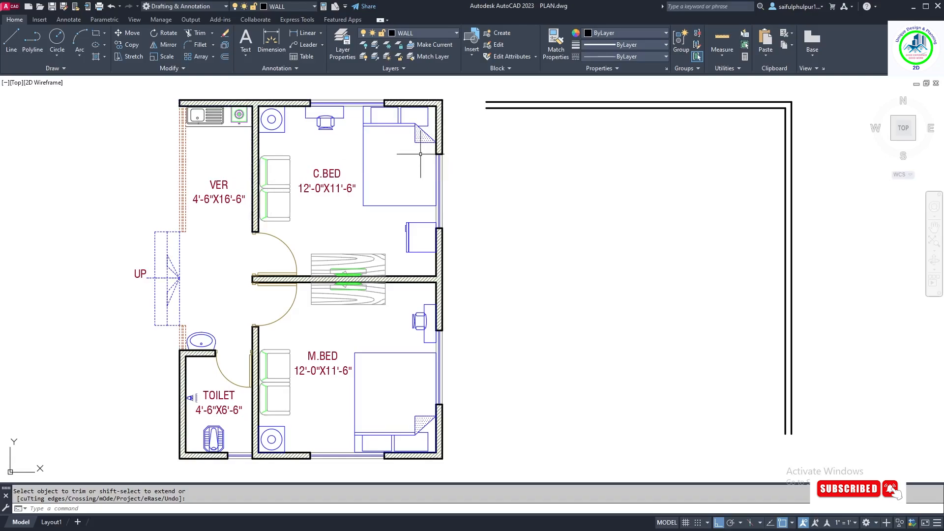
{"action": "key", "text": "Escape"}
{"action": "type", "text": "o"}
{"action": "key", "text": "Return"}
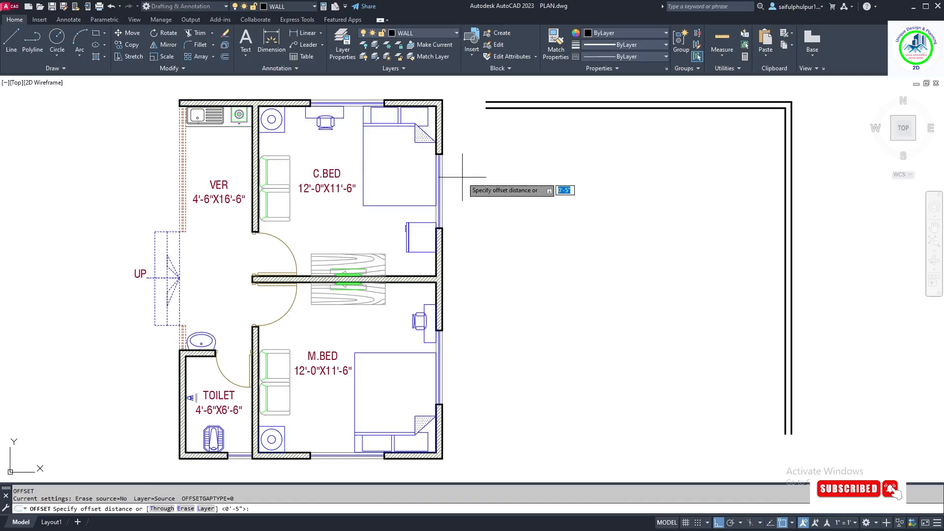
{"action": "type", "text": "1"}
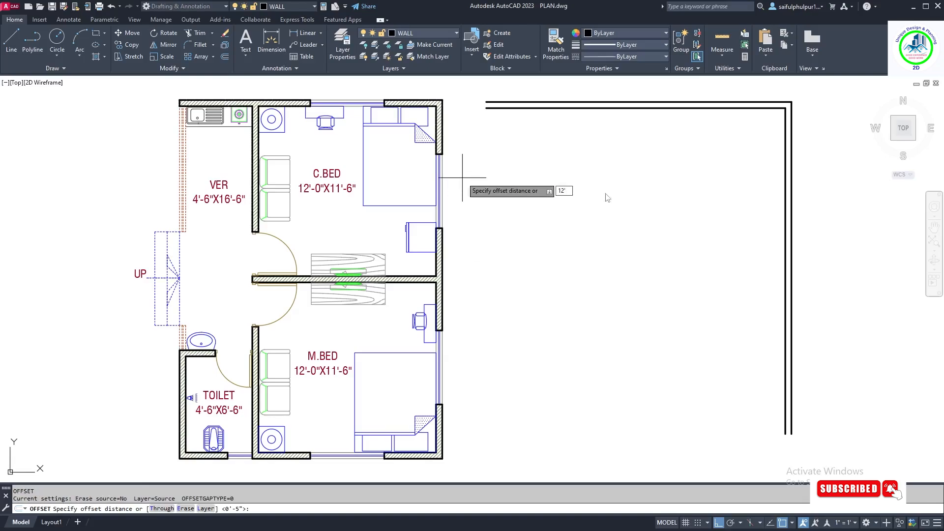
{"action": "type", "text": "2'"}
{"action": "key", "text": "Return"}
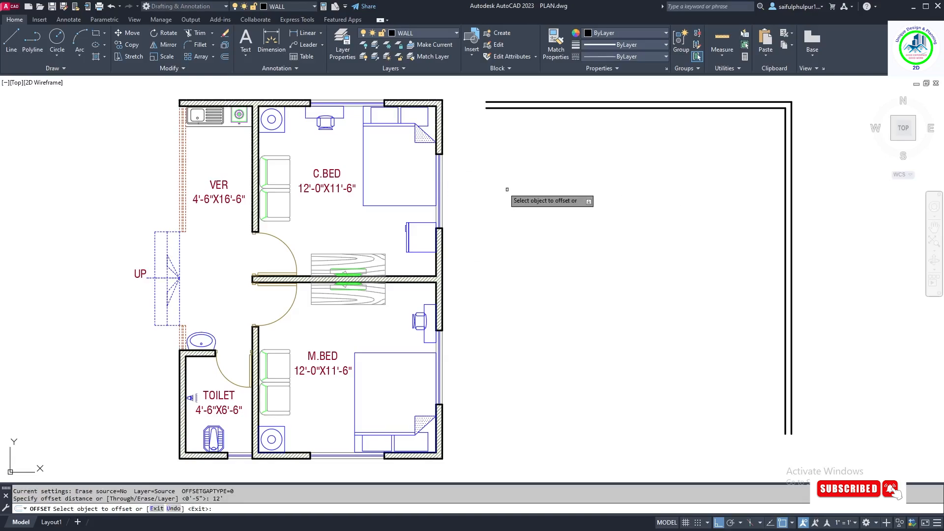
{"action": "left_click", "coordinate": [785, 157]}
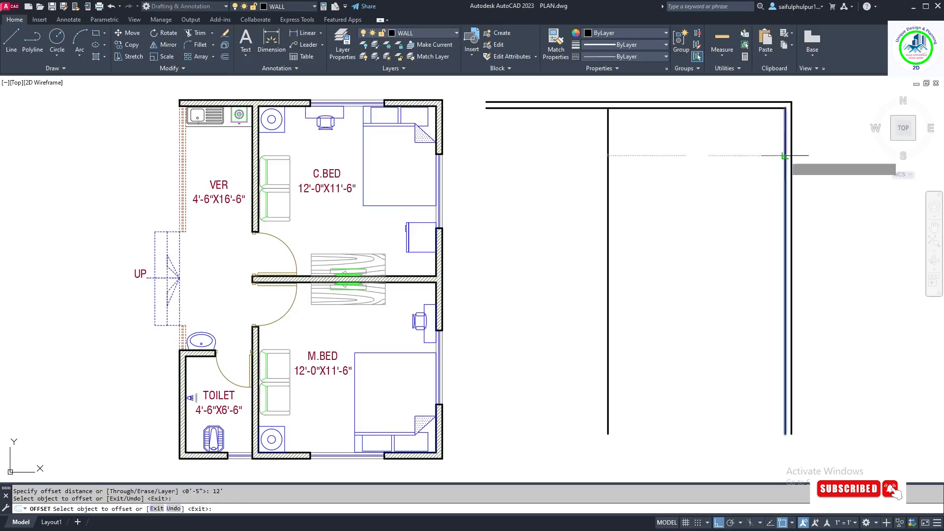
{"action": "left_click", "coordinate": [785, 156]}
{"action": "left_click", "coordinate": [664, 181]}
{"action": "right_click", "coordinate": [656, 178]}
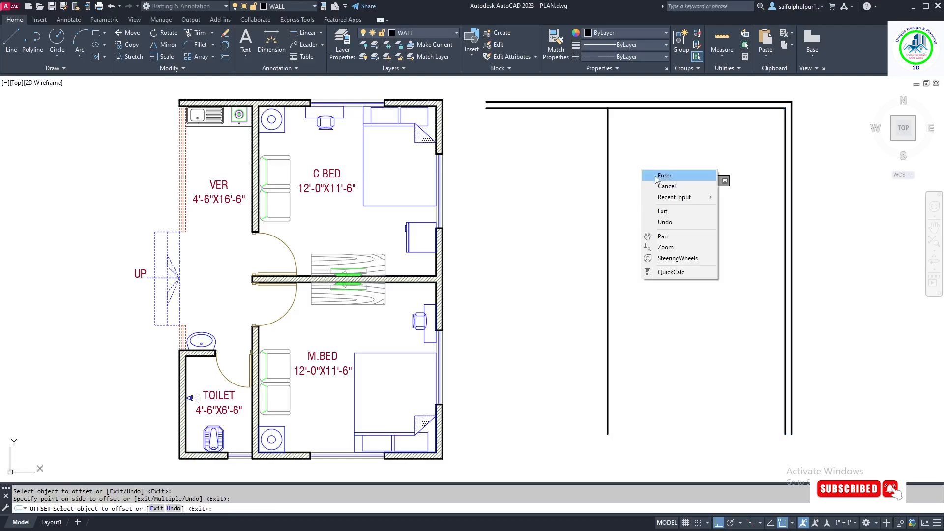
{"action": "left_click", "coordinate": [655, 177]}
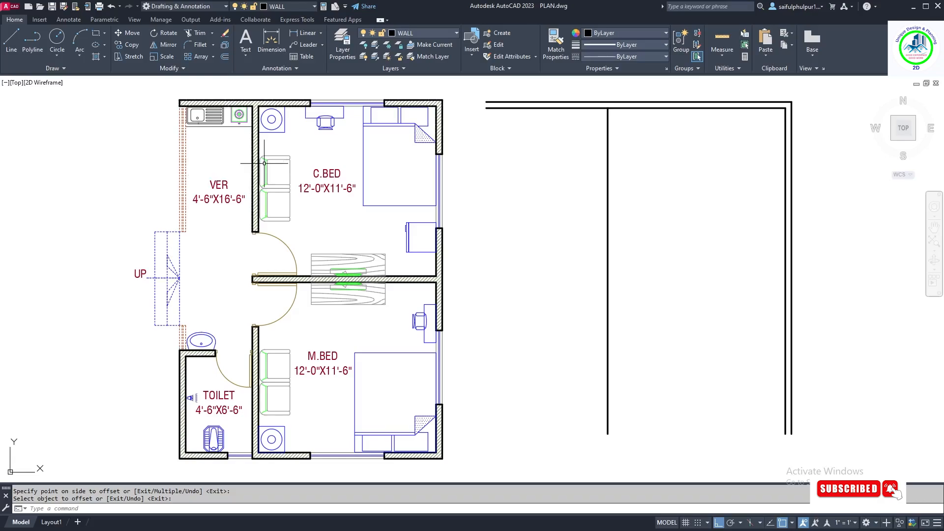
- Offset the bedroom's left boundary line 5" to the left to give the partition wall its thickness
{"action": "key", "text": "Return"}
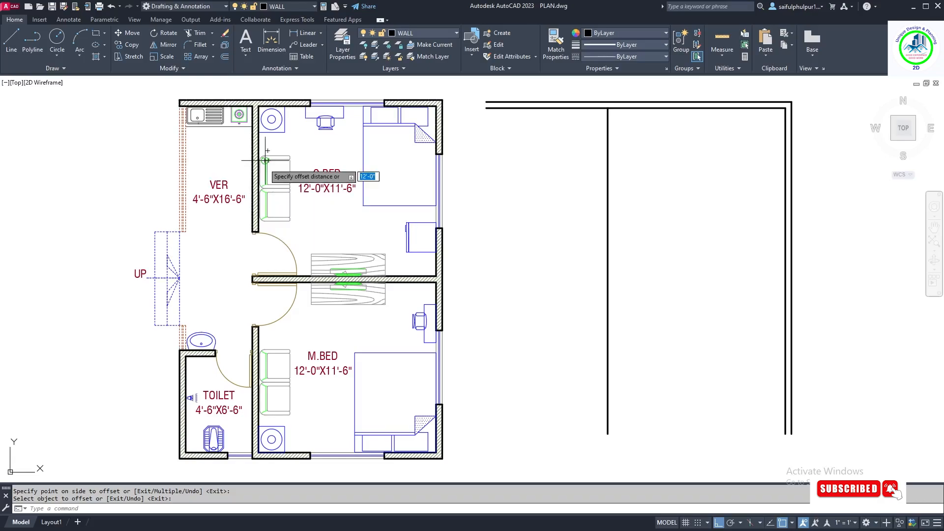
{"action": "type", "text": "5"}
{"action": "key", "text": "Return"}
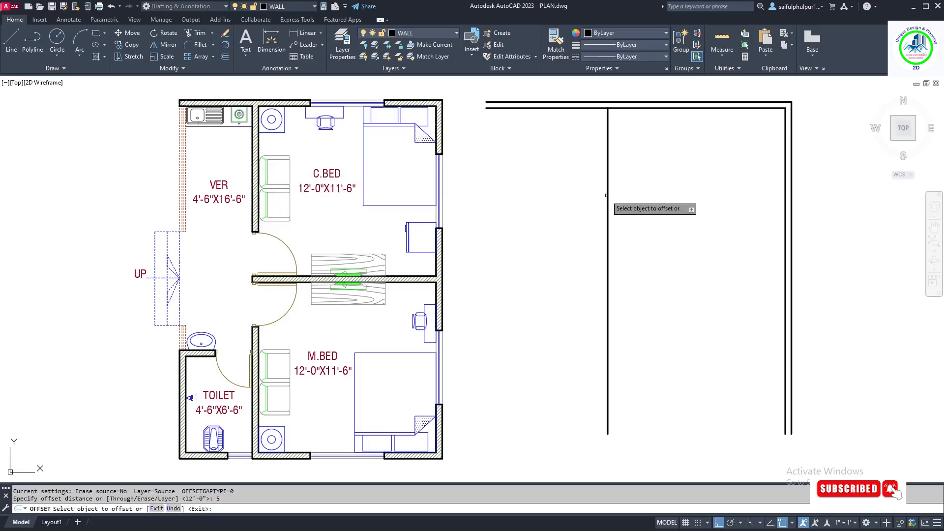
{"action": "left_click", "coordinate": [608, 204]}
{"action": "left_click", "coordinate": [531, 202]}
{"action": "right_click", "coordinate": [556, 173]}
{"action": "left_click", "coordinate": [563, 180]}
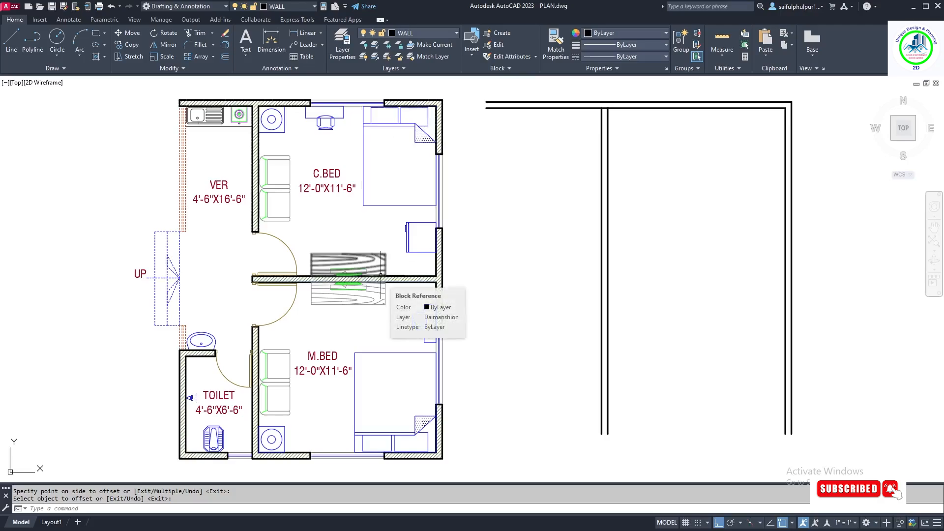
- Offset the inner line of the upper wall 11'6" downward to set the upper bedroom's depth
{"action": "key", "text": "Return"}
{"action": "key", "text": "Return"}
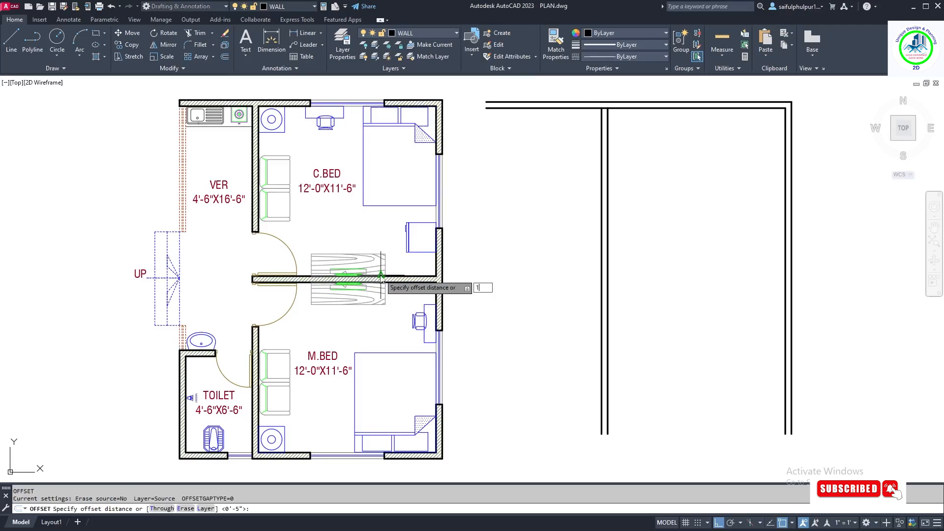
{"action": "type", "text": "11'6"}
{"action": "key", "text": "Return"}
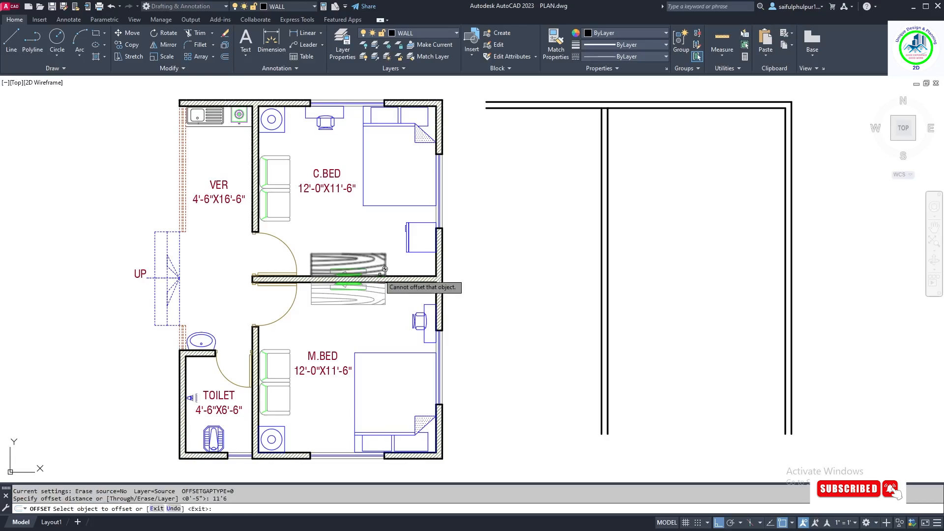
{"action": "left_click", "coordinate": [667, 108]}
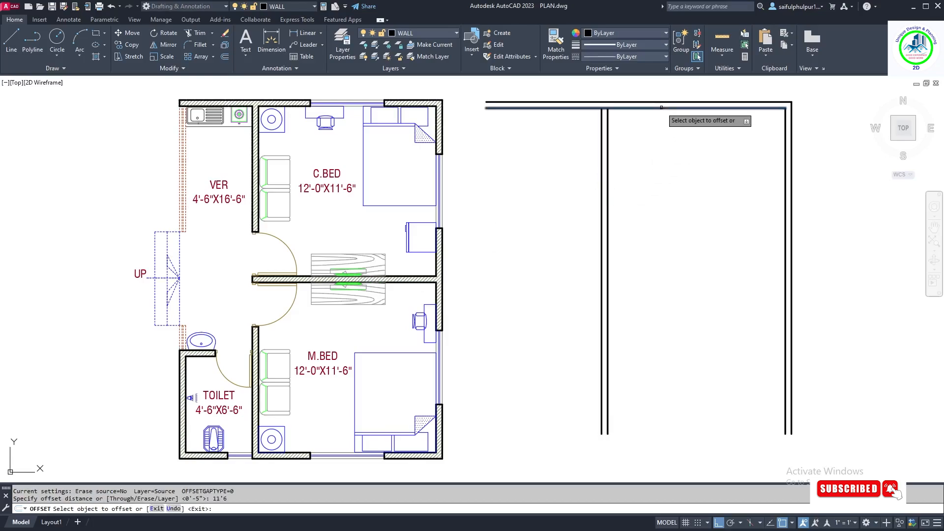
{"action": "left_click", "coordinate": [666, 181]}
{"action": "right_click", "coordinate": [665, 180]}
{"action": "left_click", "coordinate": [688, 187]}
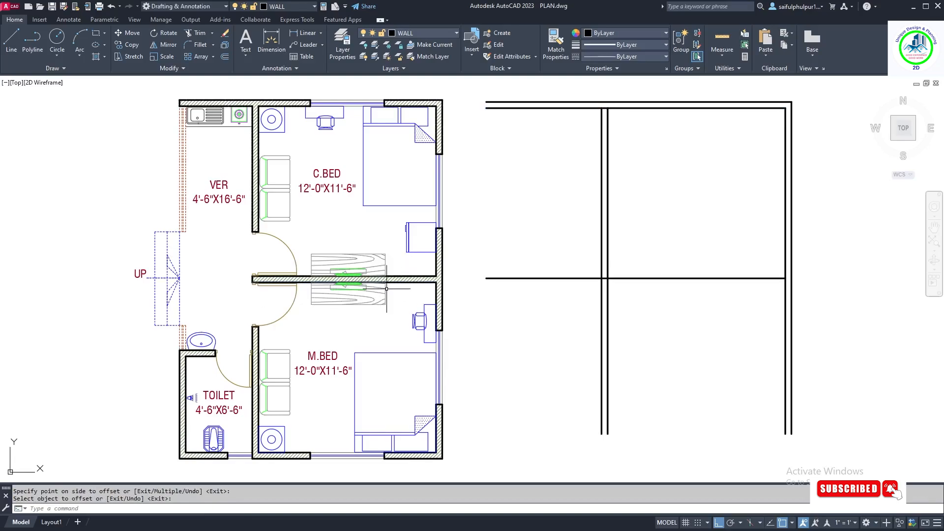
- Offset the upper bedroom's lower boundary line 5" downward to form the wall between the bedrooms
{"action": "type", "text": "o"}
{"action": "key", "text": "Return"}
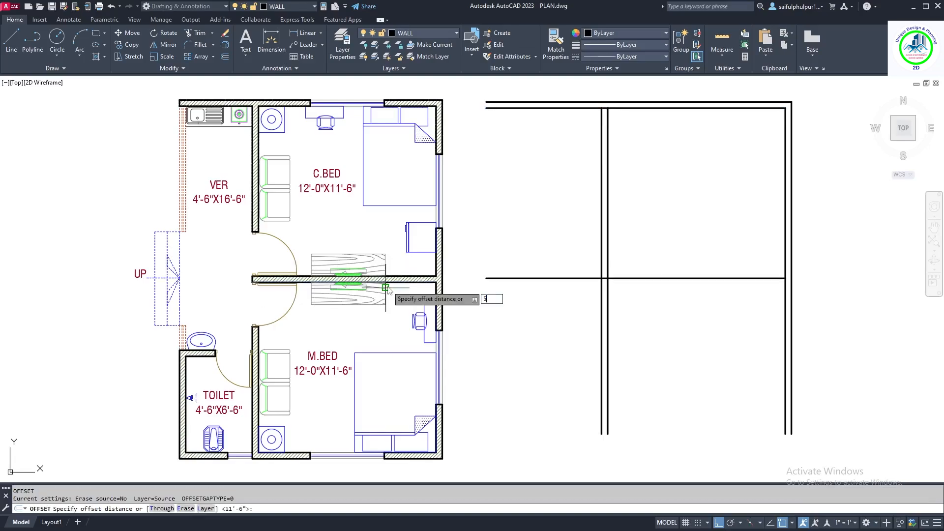
{"action": "type", "text": "5"}
{"action": "key", "text": "Return"}
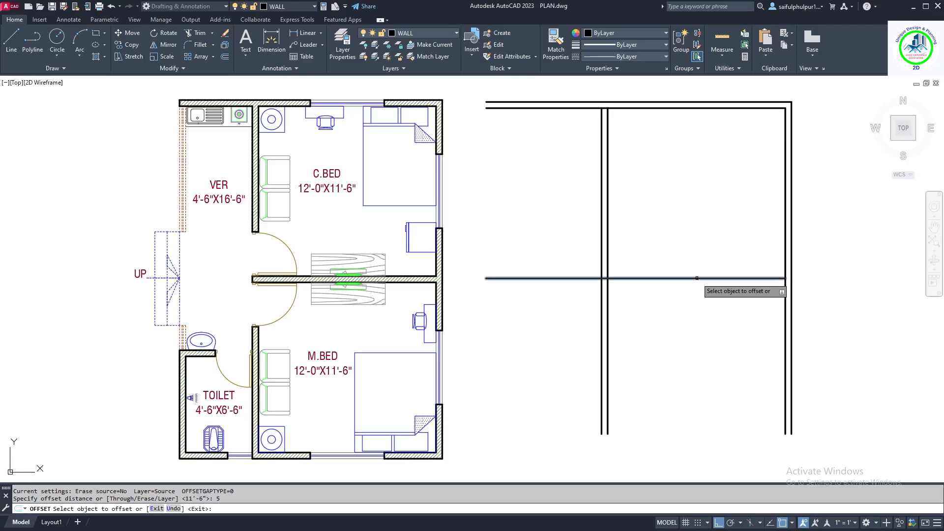
{"action": "left_click", "coordinate": [696, 277]}
{"action": "left_click", "coordinate": [694, 311]}
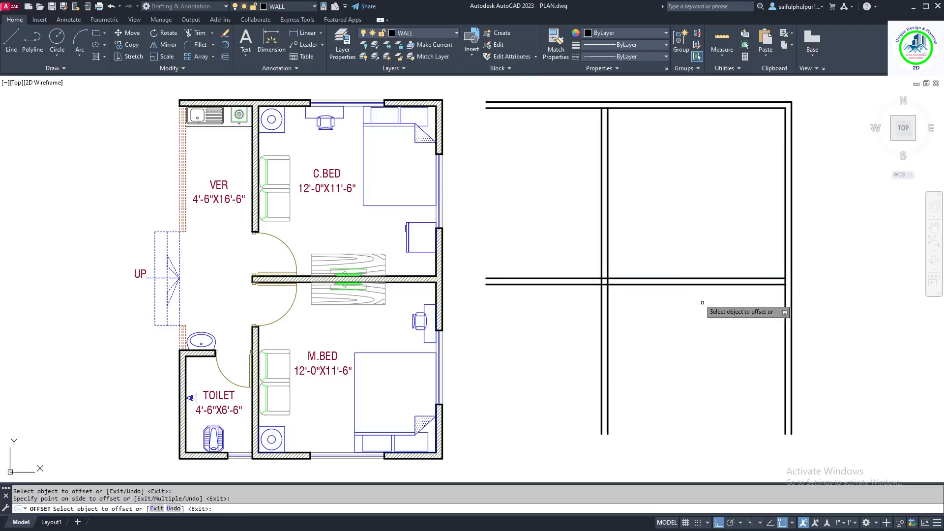
{"action": "right_click", "coordinate": [666, 236]}
{"action": "left_click", "coordinate": [688, 241]}
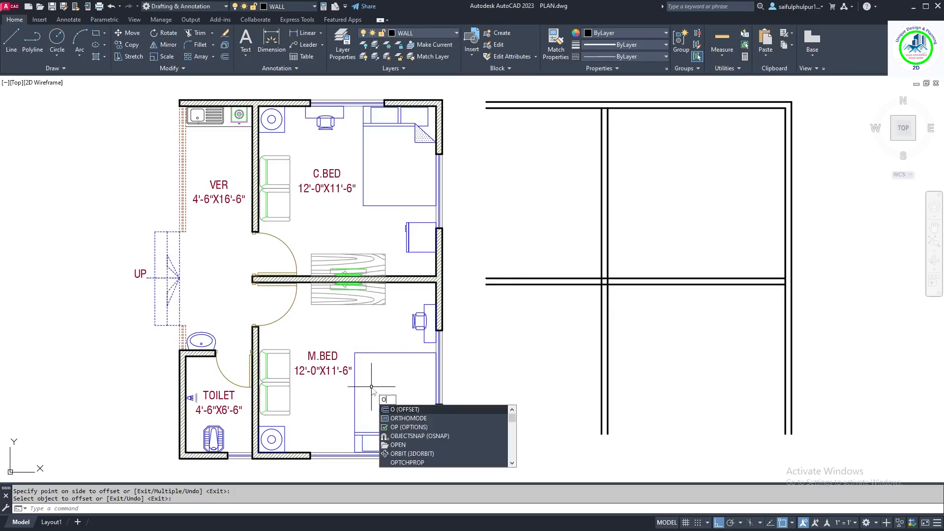
- Offset the lower line of the wall between the bedrooms 11'6" downward to set the lower bedroom's depth
{"action": "key", "text": "Return"}
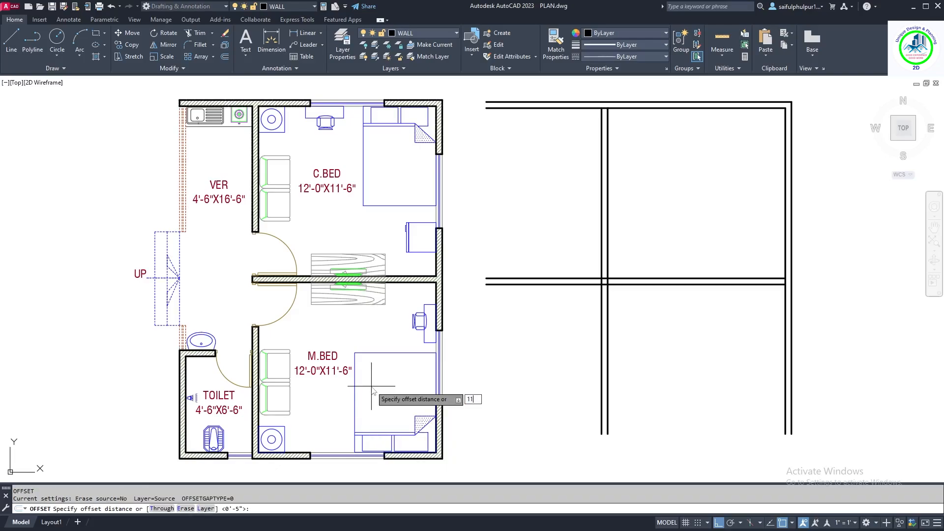
{"action": "key", "text": "Return"}
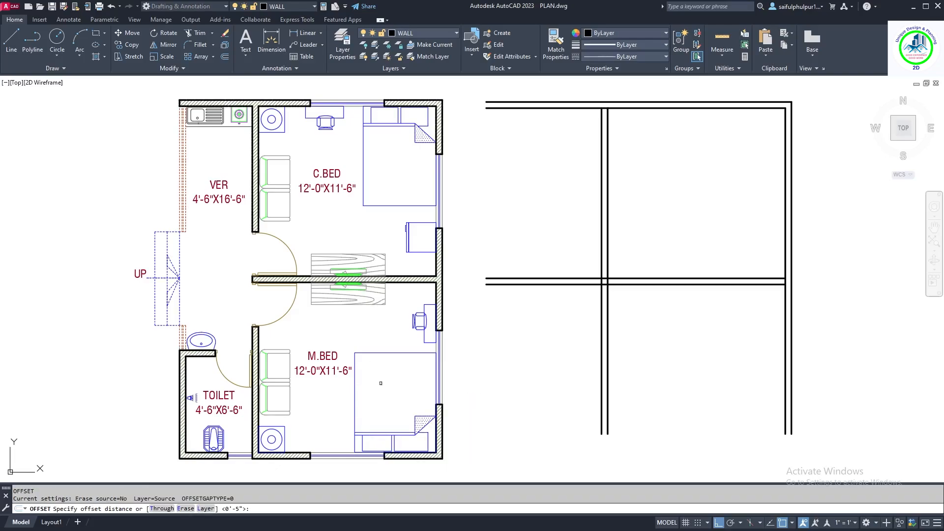
{"action": "left_click", "coordinate": [673, 284]}
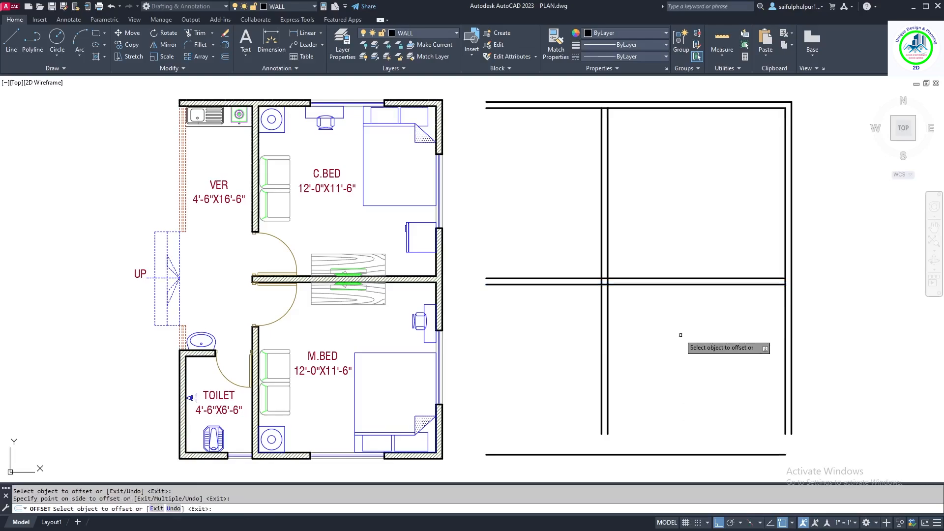
{"action": "left_click", "coordinate": [698, 353]}
{"action": "key", "text": "Return"}
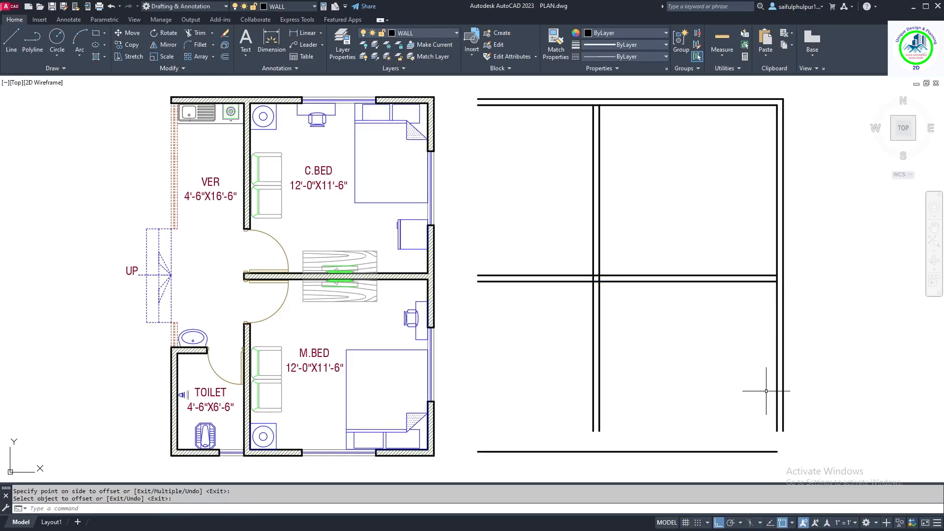
- Stretch the right end of the lower bedroom's bottom line outward past the outer line of the right wall
{"action": "left_click", "coordinate": [764, 446]}
{"action": "left_click", "coordinate": [743, 467]}
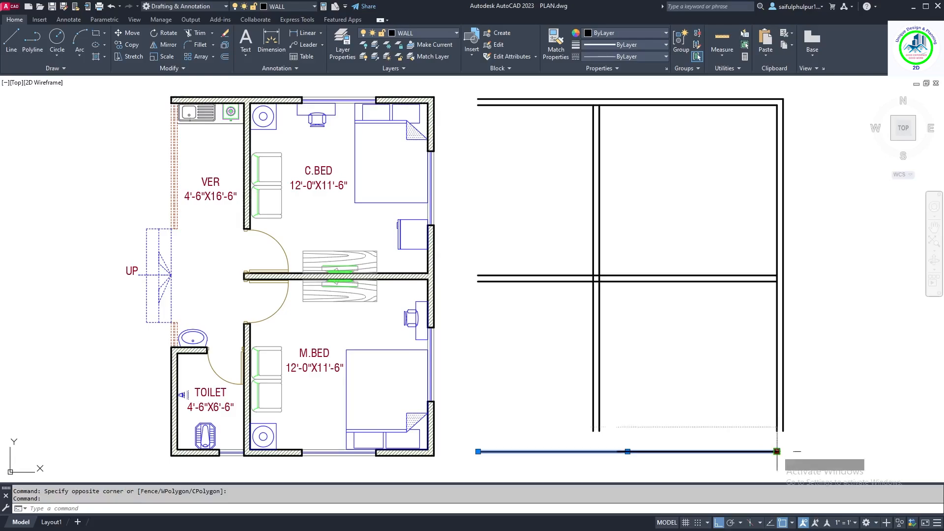
{"action": "left_click", "coordinate": [777, 451]}
{"action": "key", "text": "Escape"}
{"action": "key", "text": "Escape"}
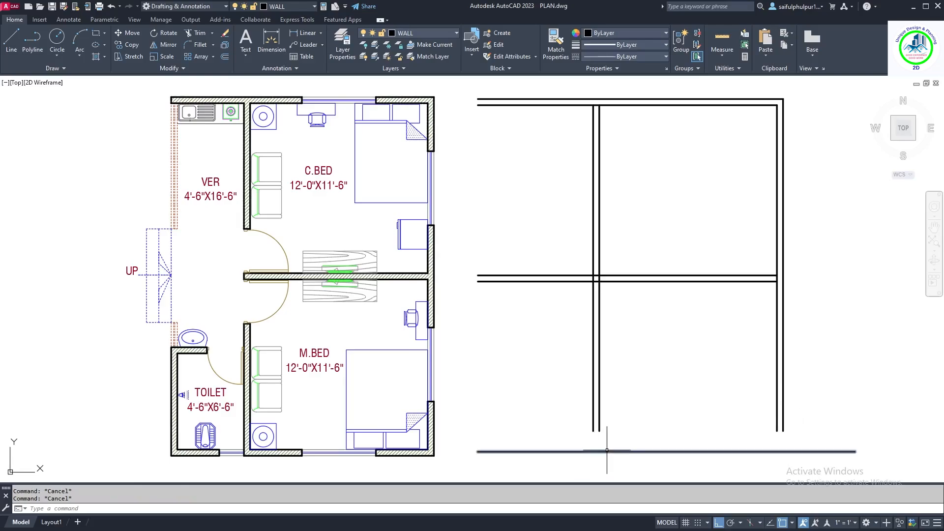
- Extend the right wall lines and the vertical partition lines down to the lower bedroom's bottom line
{"action": "type", "text": "ex"}
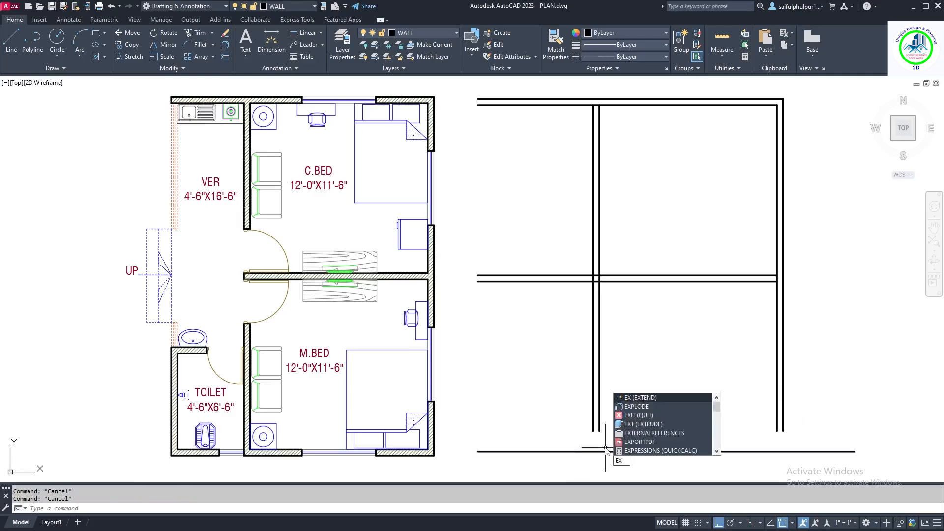
{"action": "key", "text": "Return"}
{"action": "left_click", "coordinate": [795, 415]}
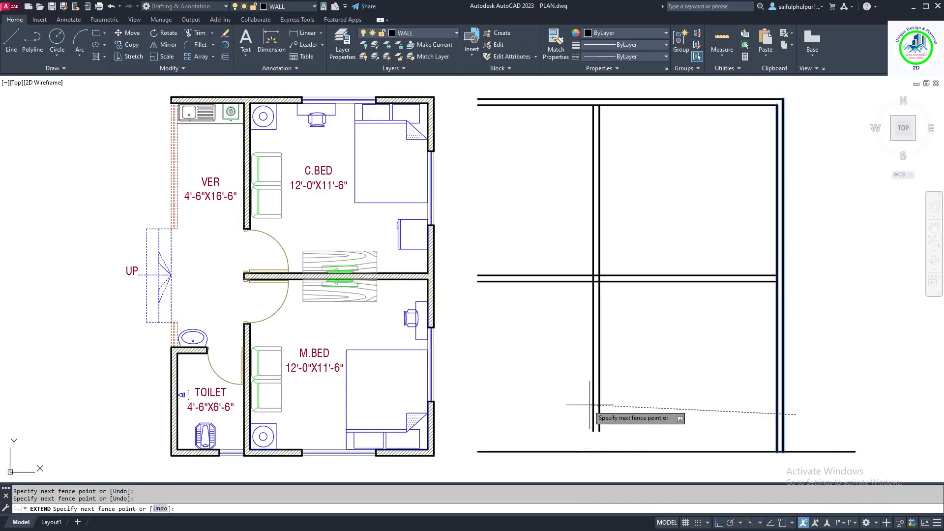
{"action": "right_click", "coordinate": [551, 359]}
{"action": "left_click", "coordinate": [566, 366]}
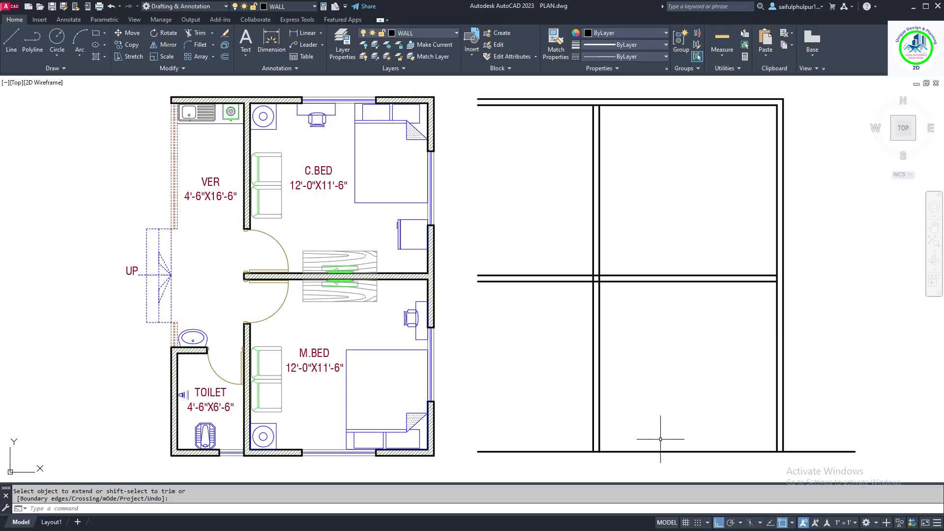
- Offset the lower bedroom's bottom line 5" downward to give the lower wall its thickness
{"action": "key", "text": "Return"}
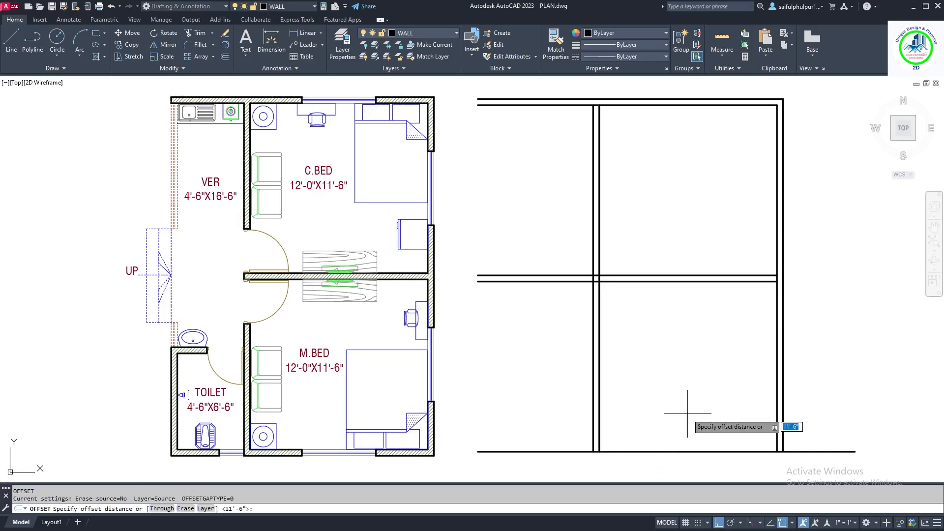
{"action": "key", "text": "Return"}
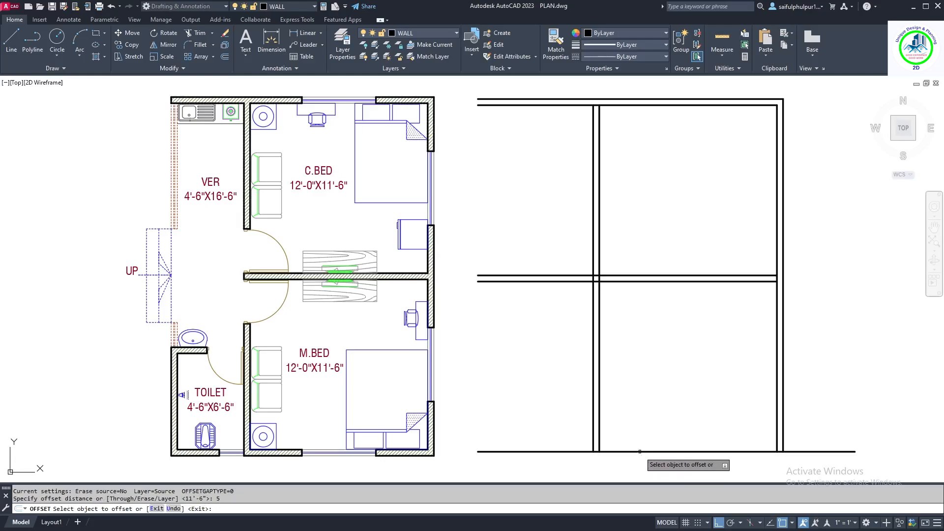
{"action": "left_click", "coordinate": [639, 451]}
{"action": "right_click", "coordinate": [661, 394]}
{"action": "left_click", "coordinate": [686, 409]}
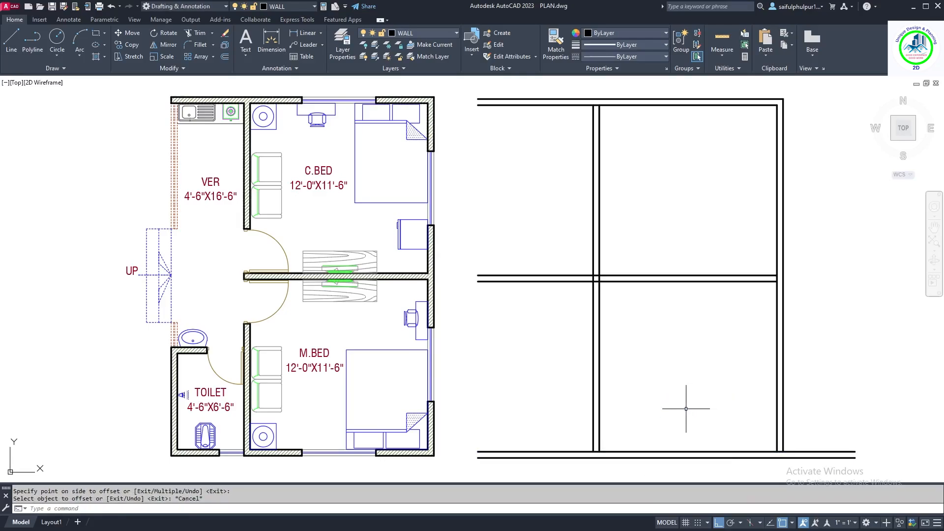
- Extend the right wall and vertical partition lines down to the outer line of the lower wall
{"action": "type", "text": "ex"}
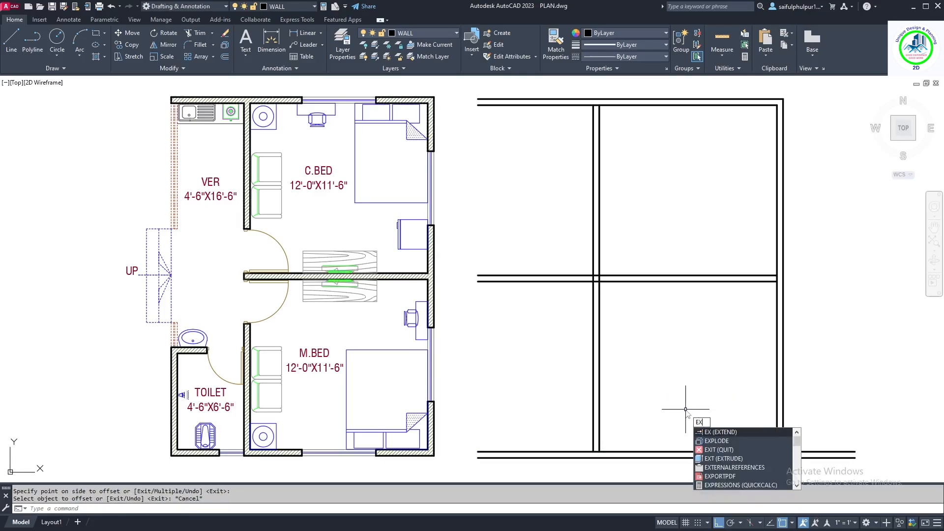
{"action": "key", "text": "Return"}
{"action": "left_click", "coordinate": [734, 409]}
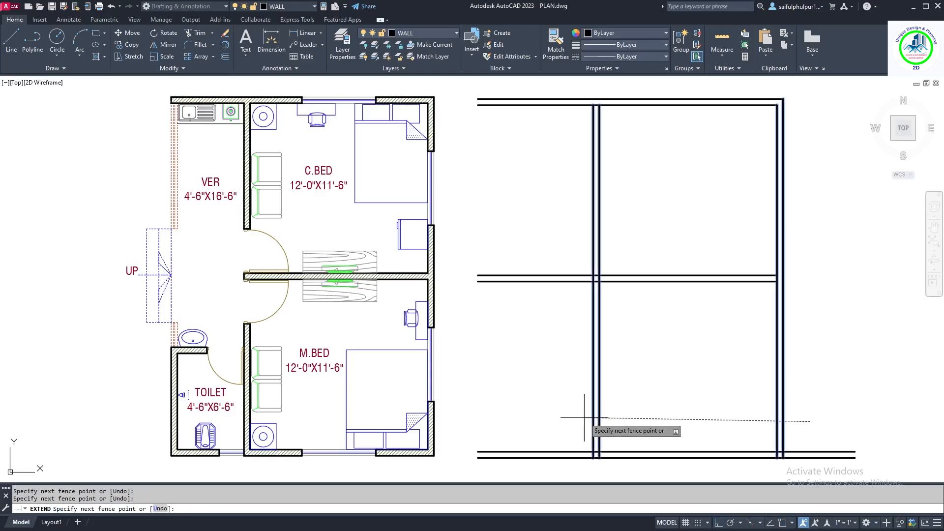
{"action": "key", "text": "Return"}
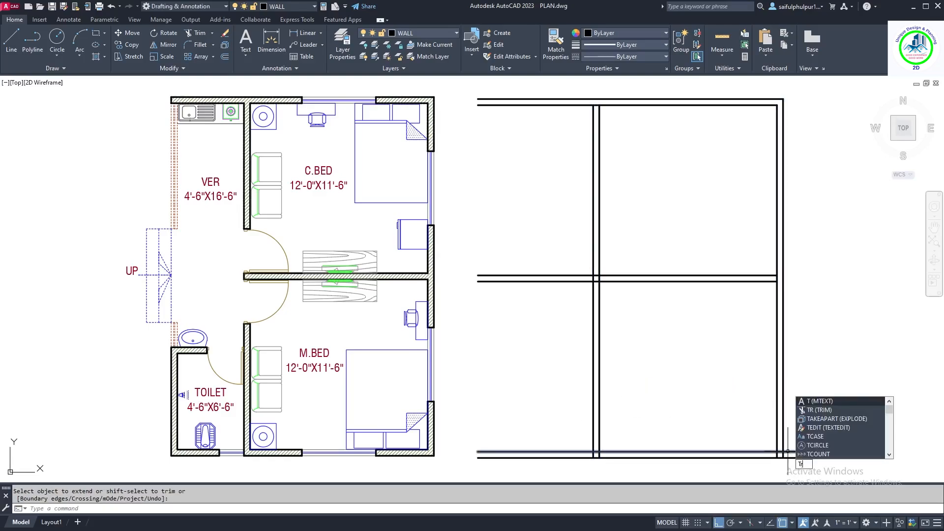
- Trim the overshooting wall lines at the lower-right corner of the new plan to form a clean corner
{"action": "type", "text": "r"}
{"action": "key", "text": "Return"}
{"action": "mouse_move", "coordinate": [800, 460]}
{"action": "left_mouse_down"}
{"action": "mouse_move", "coordinate": [790, 437]}
{"action": "mouse_move", "coordinate": [785, 445]}
{"action": "left_mouse_up"}
{"action": "key", "text": "Return"}
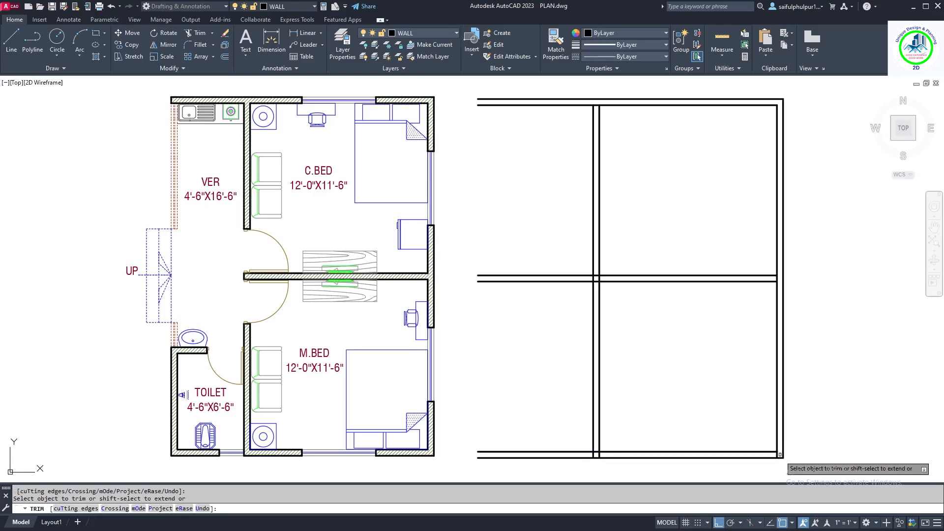
{"action": "left_click_drag", "start_coordinate": [585, 462], "coordinate": [596, 465]}
{"action": "right_click", "coordinate": [648, 372]}
{"action": "left_click", "coordinate": [660, 378]}
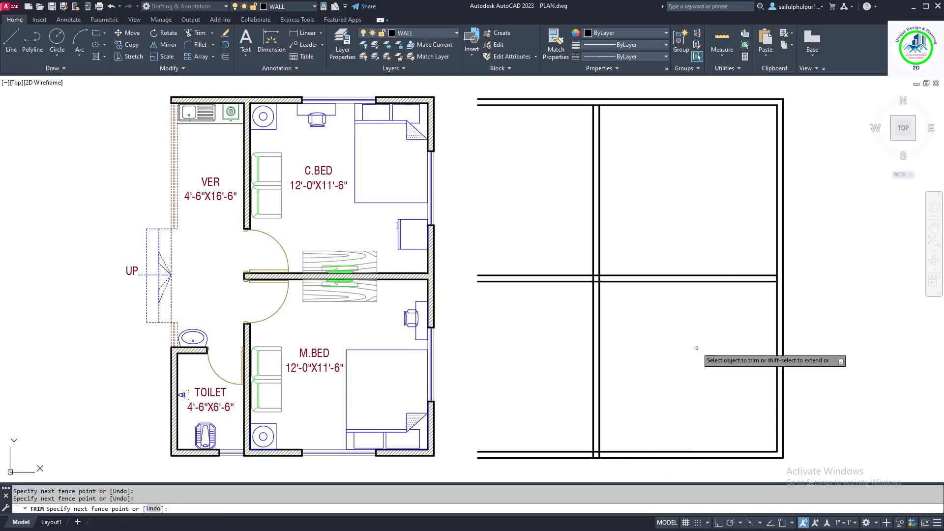
{"action": "key", "text": "Return"}
{"action": "key", "text": "Escape"}
{"action": "key", "text": "Escape"}
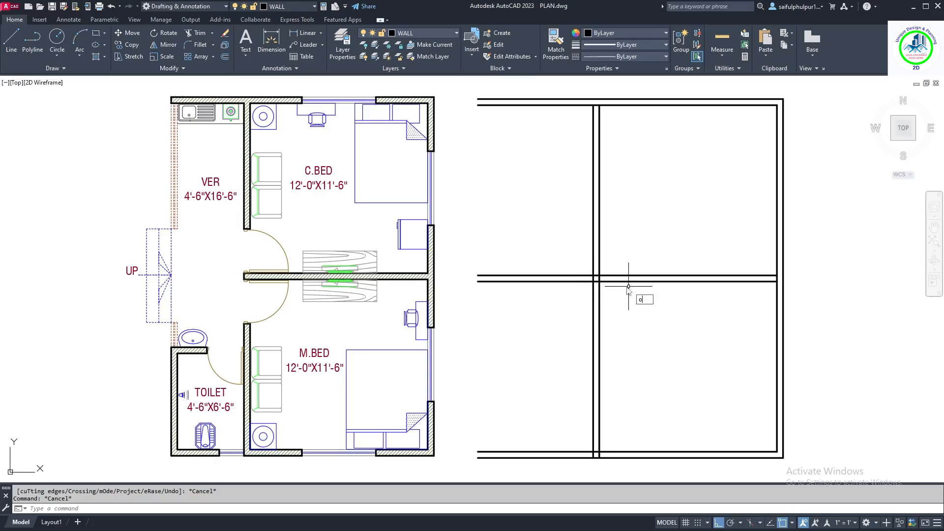
- Offset the middle wall's lower line 3' downward and its upper line 3' upward to mark the door openings
{"action": "key", "text": "Return"}
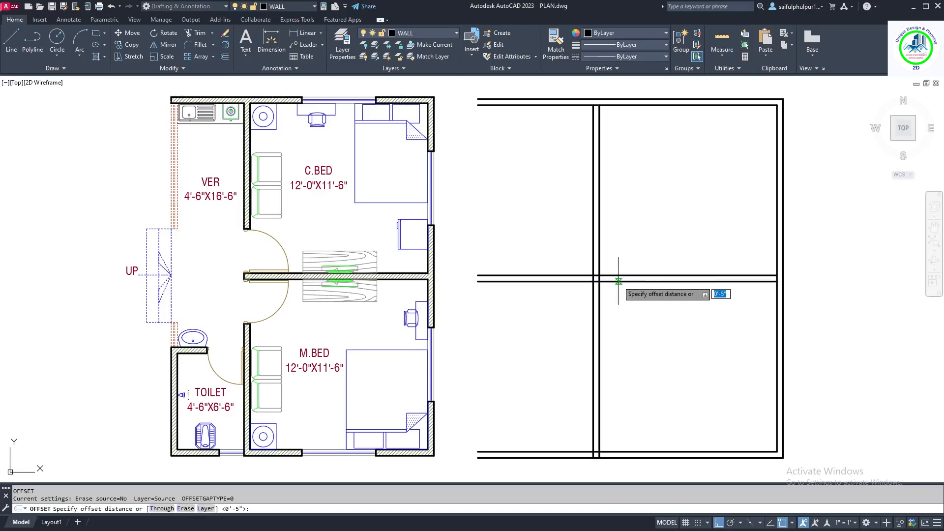
{"action": "type", "text": "3'"}
{"action": "key", "text": "Return"}
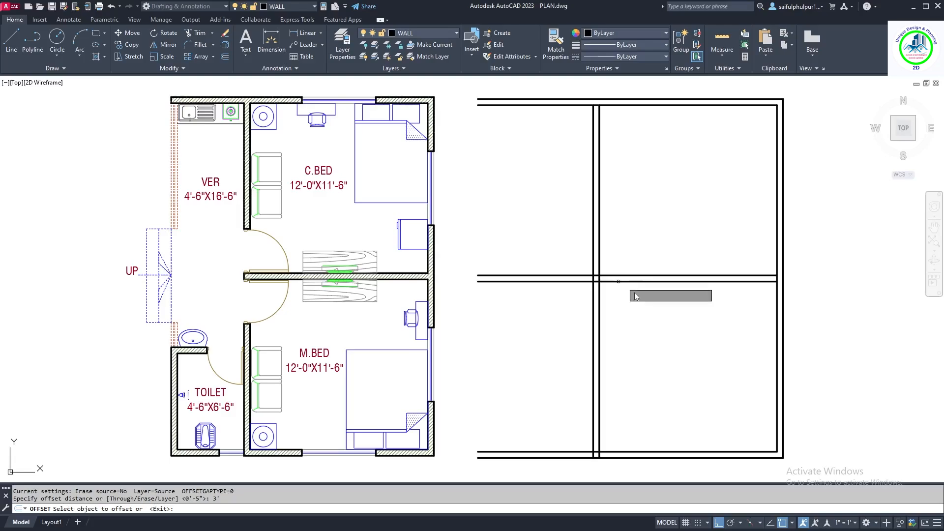
{"action": "left_click", "coordinate": [626, 279]}
{"action": "left_click", "coordinate": [638, 325]}
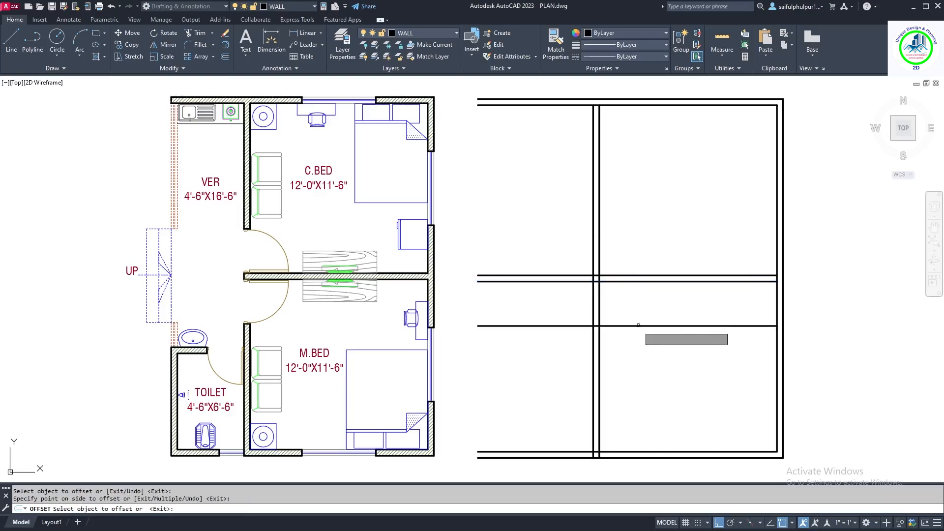
{"action": "left_click", "coordinate": [624, 276]}
{"action": "left_click", "coordinate": [615, 229]}
{"action": "right_click", "coordinate": [616, 229]}
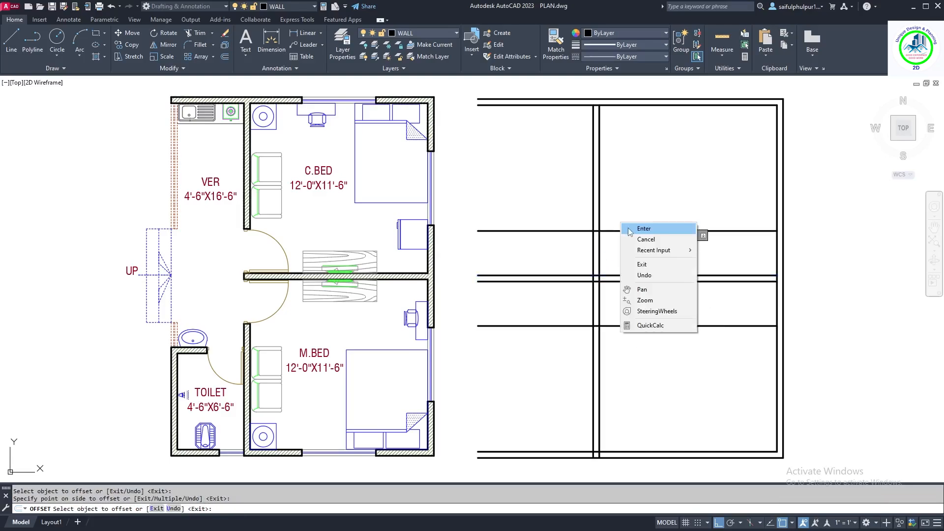
{"action": "left_click", "coordinate": [614, 264]}
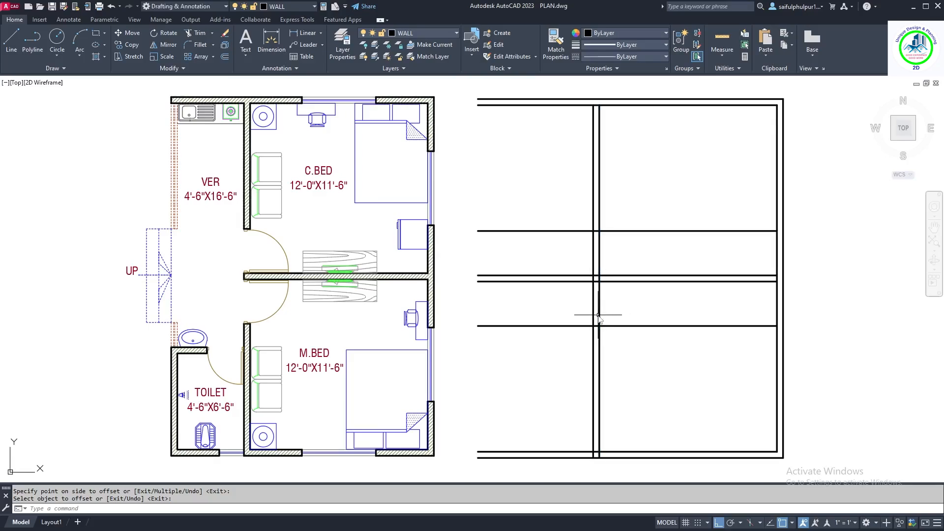
- Trim the vertical partition across the lower door opening and cut the lower guide line back to the partition's width
{"action": "type", "text": "tr"}
{"action": "key", "text": "Return"}
{"action": "left_click", "coordinate": [611, 303]}
{"action": "left_click", "coordinate": [564, 310]}
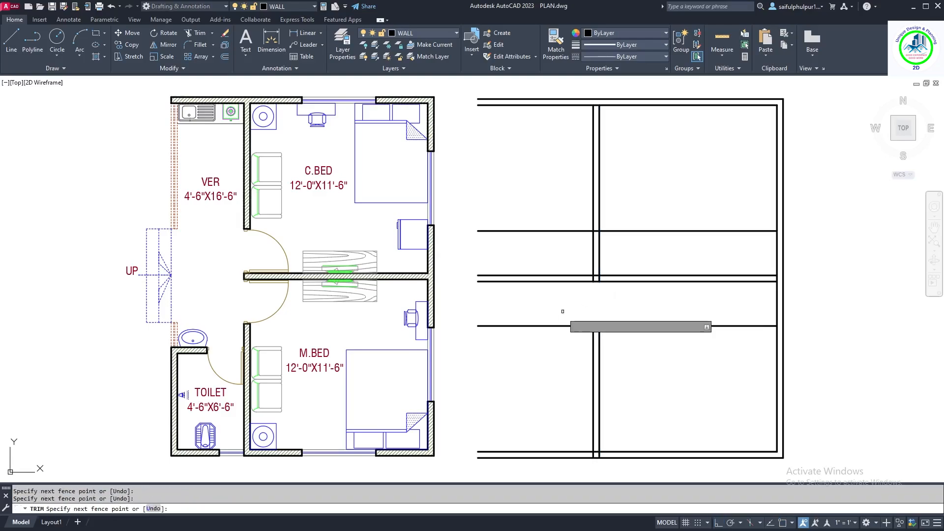
{"action": "left_click", "coordinate": [568, 319]}
{"action": "left_click", "coordinate": [560, 344]}
{"action": "left_click", "coordinate": [649, 333]}
{"action": "left_click", "coordinate": [644, 310]}
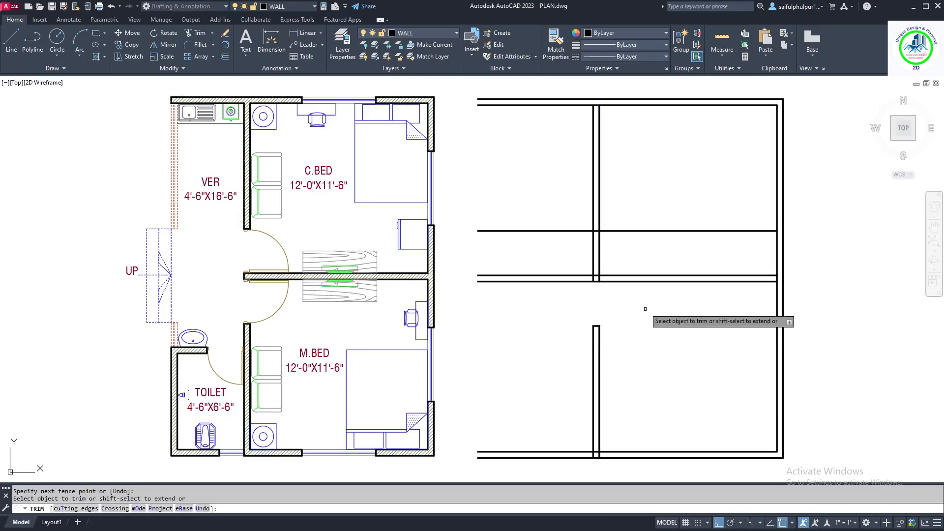
- Trim the vertical partition across the upper door opening and cut the upper guide line back to the partition's width
{"action": "left_click", "coordinate": [610, 259]}
{"action": "left_click", "coordinate": [578, 254]}
{"action": "left_click", "coordinate": [563, 224]}
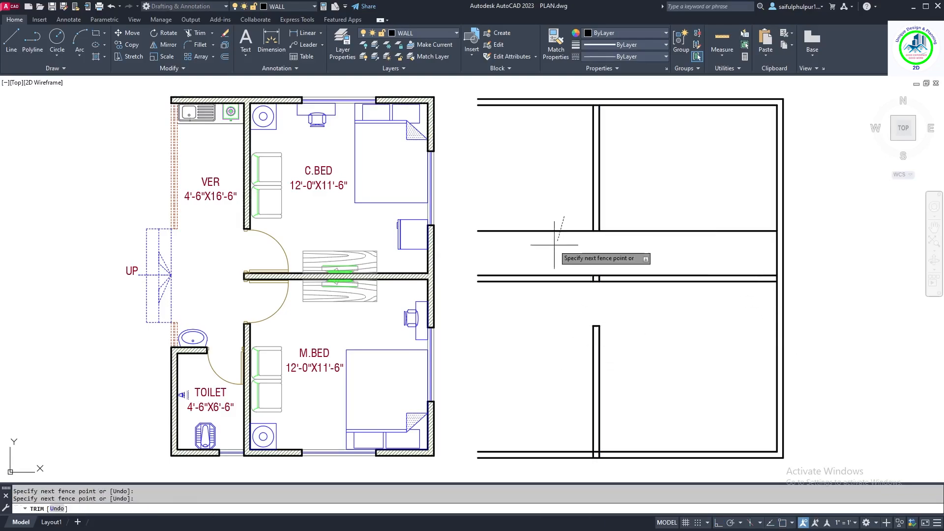
{"action": "left_click", "coordinate": [558, 244]}
{"action": "left_click", "coordinate": [650, 216]}
{"action": "left_click", "coordinate": [636, 236]}
{"action": "key", "text": "Return"}
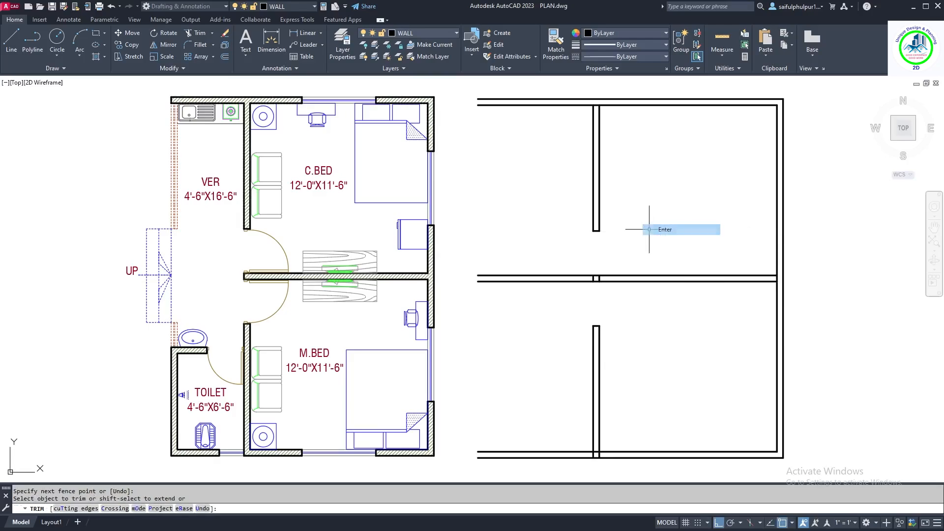
{"action": "key", "text": "Return"}
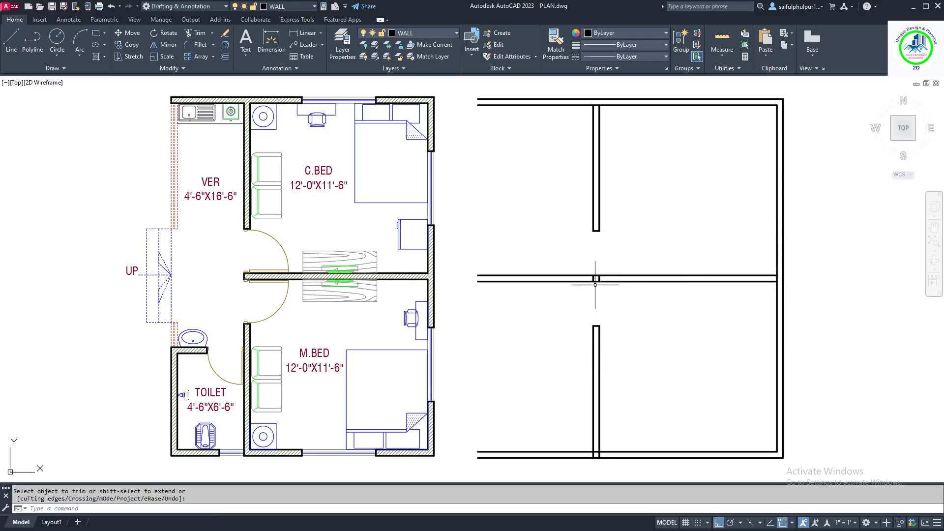
- Erase the two short partition segments left inside the wall between the bedrooms
{"action": "left_click", "coordinate": [589, 269]}
{"action": "left_click", "coordinate": [613, 292]}
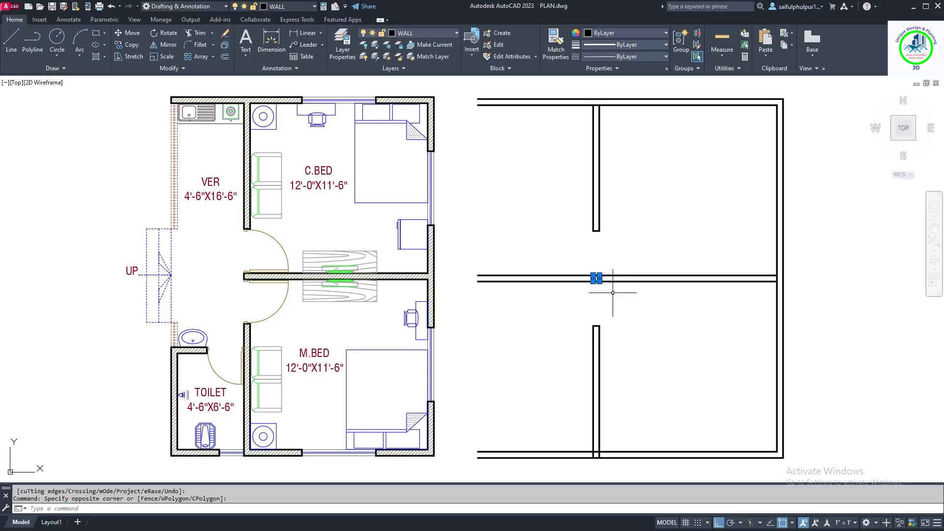
{"action": "type", "text": "E"}
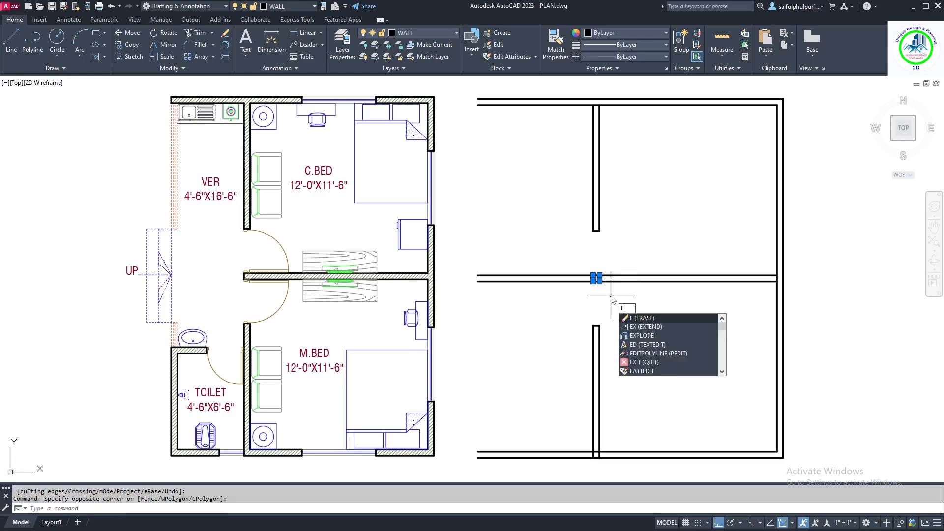
{"action": "key", "text": "Return"}
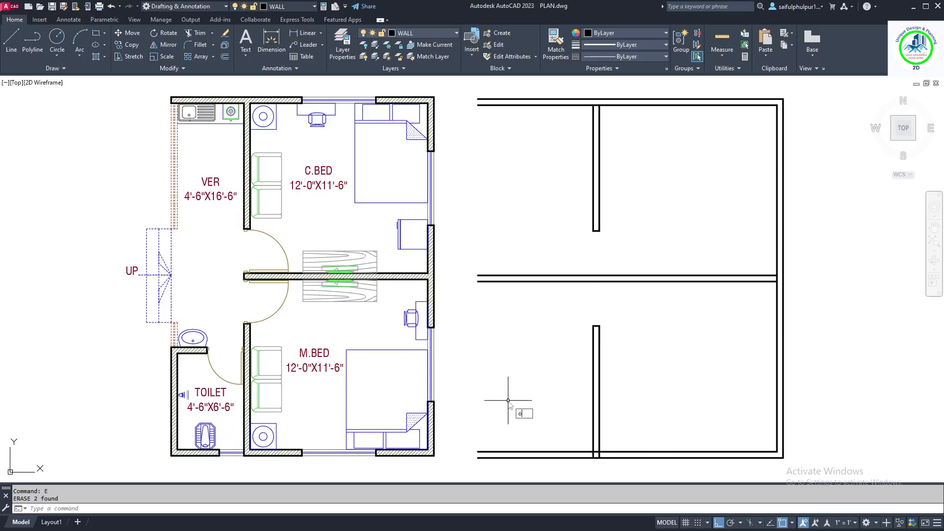
- Offset the left line of the lower vertical partition 4'6" to the left to set the toilet's width
{"action": "key", "text": "Return"}
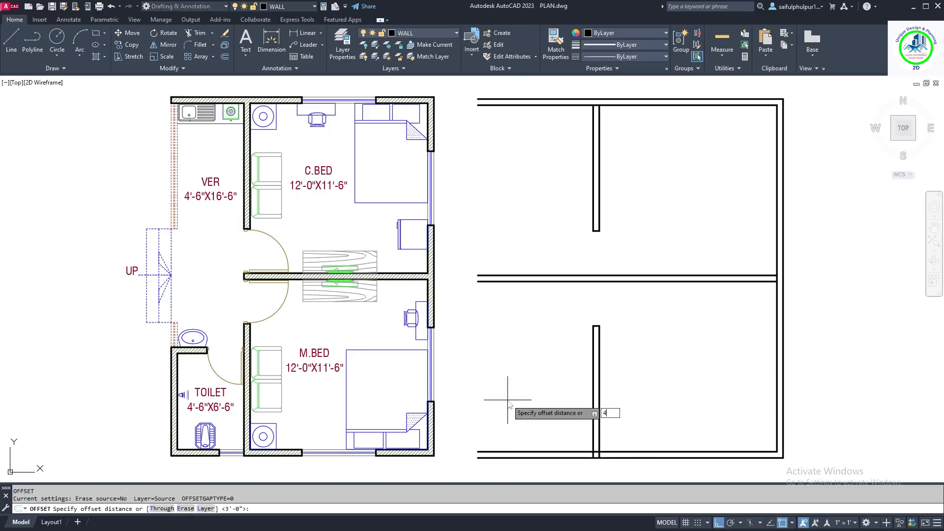
{"action": "key", "text": "Return"}
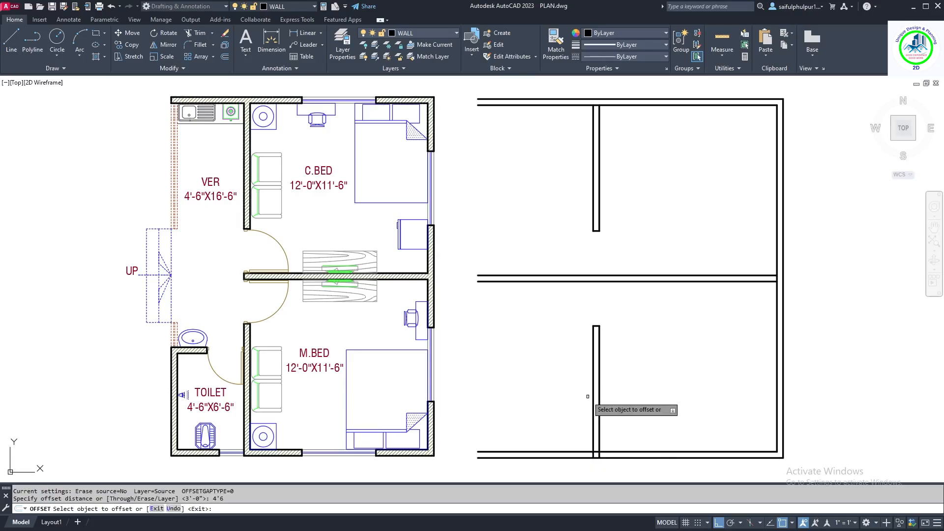
{"action": "left_click", "coordinate": [594, 396]}
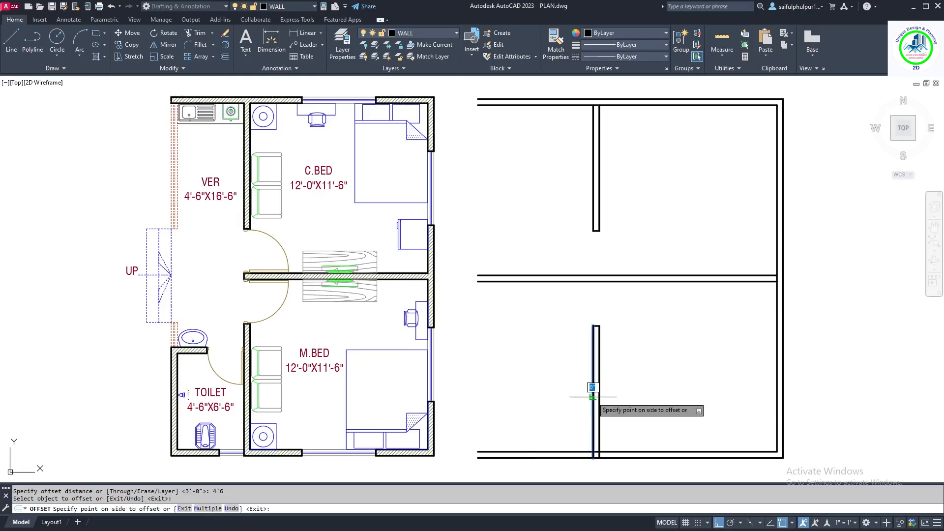
{"action": "left_click", "coordinate": [537, 411]}
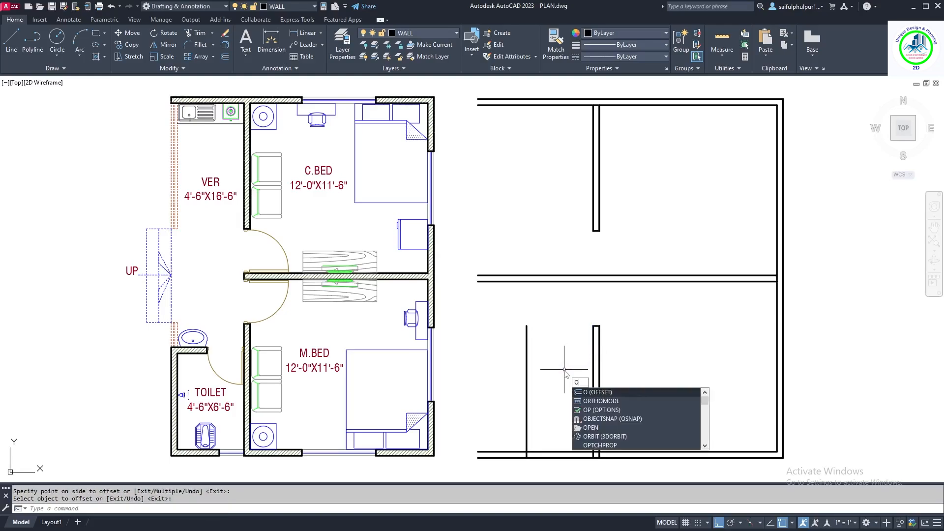
- Offset the toilet's left boundary line 5" outward to the left to give the wall its thickness
{"action": "key", "text": "Return"}
{"action": "type", "text": "5"}
{"action": "key", "text": "Return"}
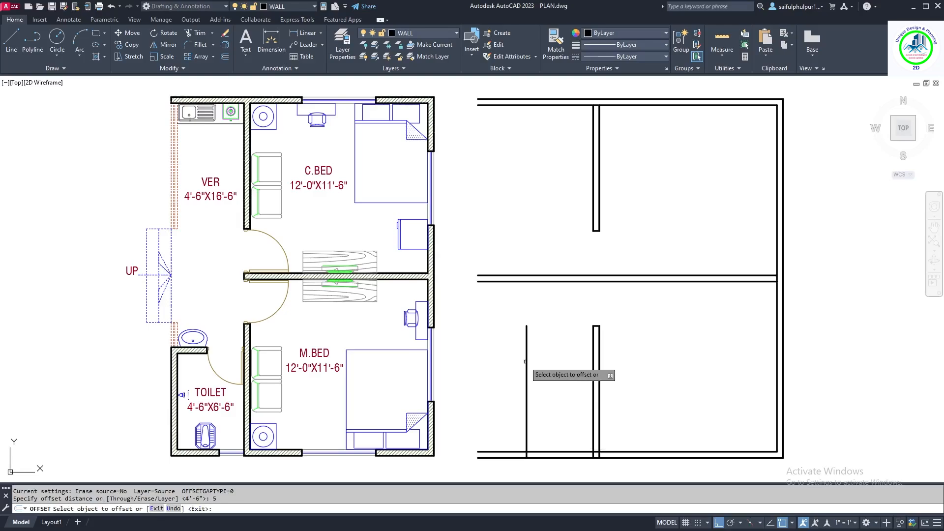
{"action": "left_click", "coordinate": [527, 362]}
{"action": "left_click", "coordinate": [487, 353]}
{"action": "right_click", "coordinate": [487, 353]}
{"action": "left_click", "coordinate": [498, 360]}
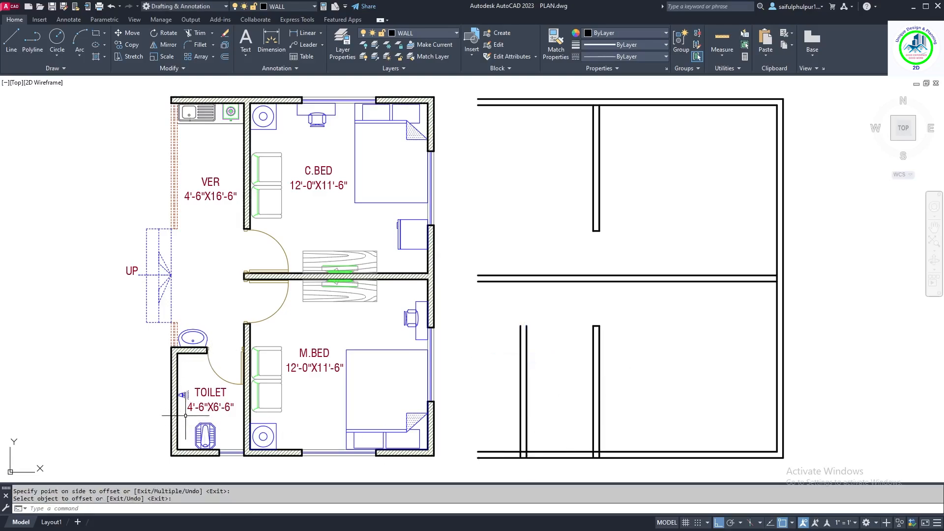
- Offset the inner line of the bottom exterior wall 6'6" upward to set the toilet's length
{"action": "type", "text": "o"}
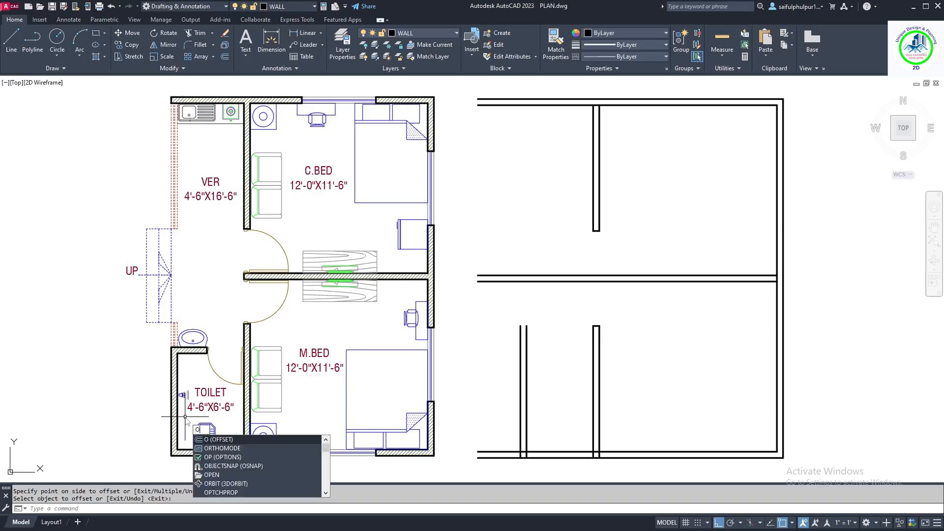
{"action": "key", "text": "Return"}
{"action": "type", "text": "6"}
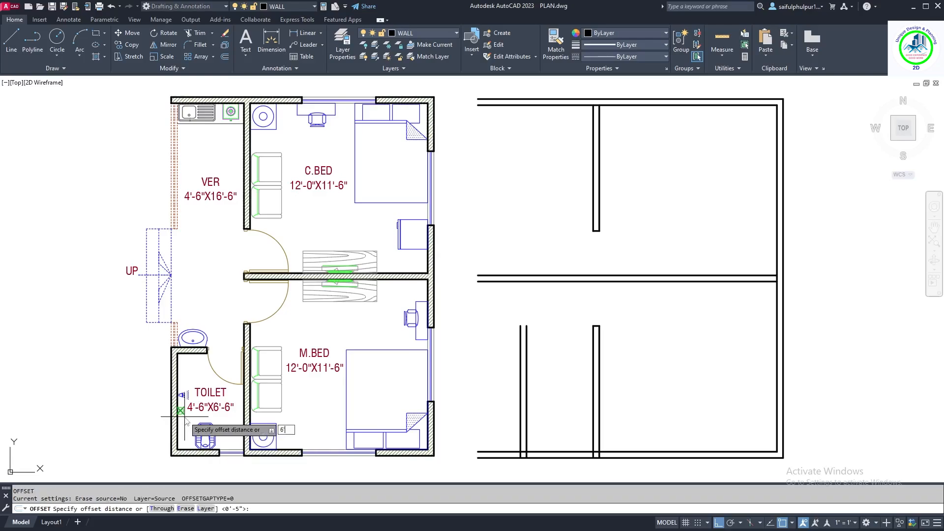
{"action": "type", "text": "'6"}
{"action": "key", "text": "Return"}
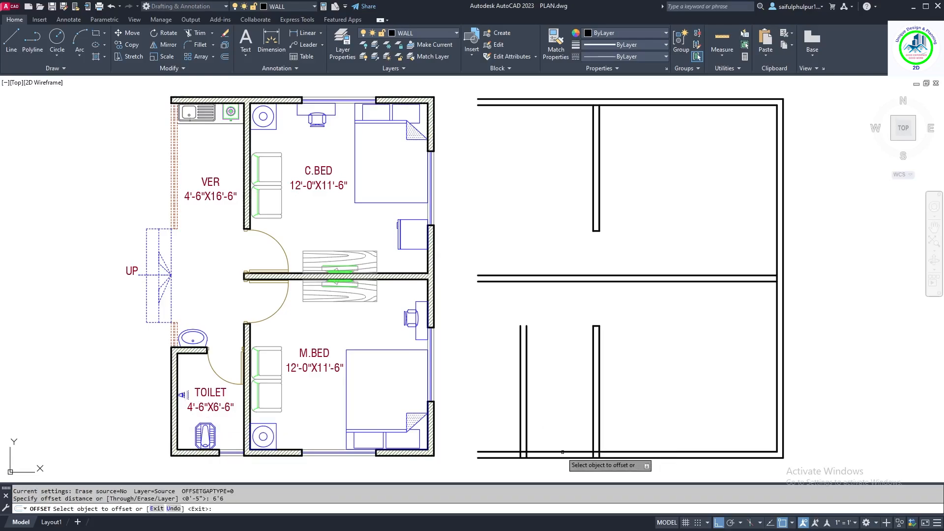
{"action": "left_click", "coordinate": [559, 450]}
{"action": "left_click", "coordinate": [553, 392]}
{"action": "right_click", "coordinate": [580, 327]}
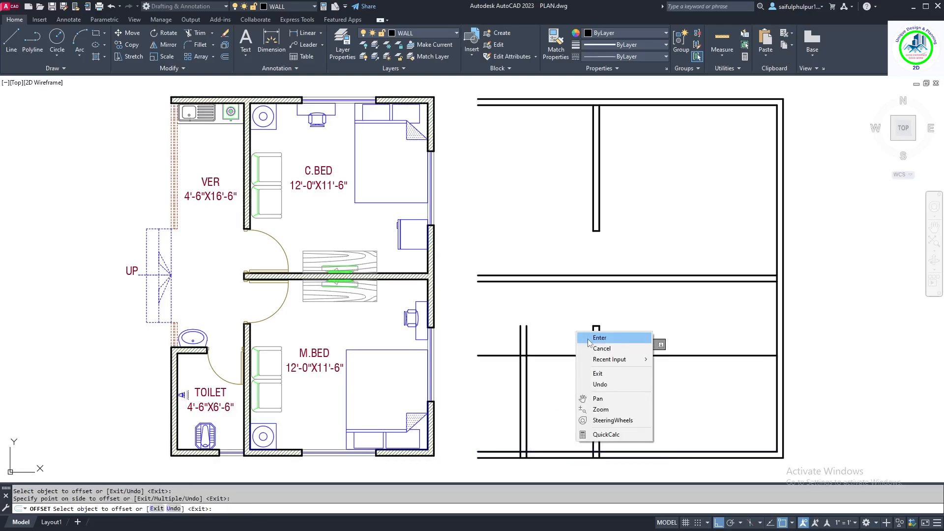
{"action": "left_click", "coordinate": [588, 333]}
- Offset the toilet's new upper boundary line 5" upward to form the thickness of its top wall
{"action": "type", "text": "o"}
{"action": "key", "text": "Return"}
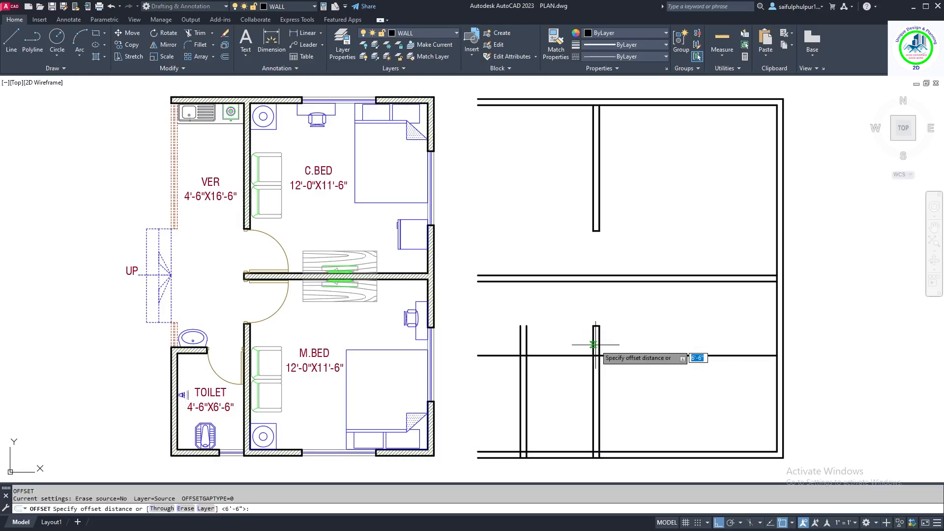
{"action": "type", "text": "5"}
{"action": "key", "text": "Return"}
{"action": "left_click", "coordinate": [570, 355]}
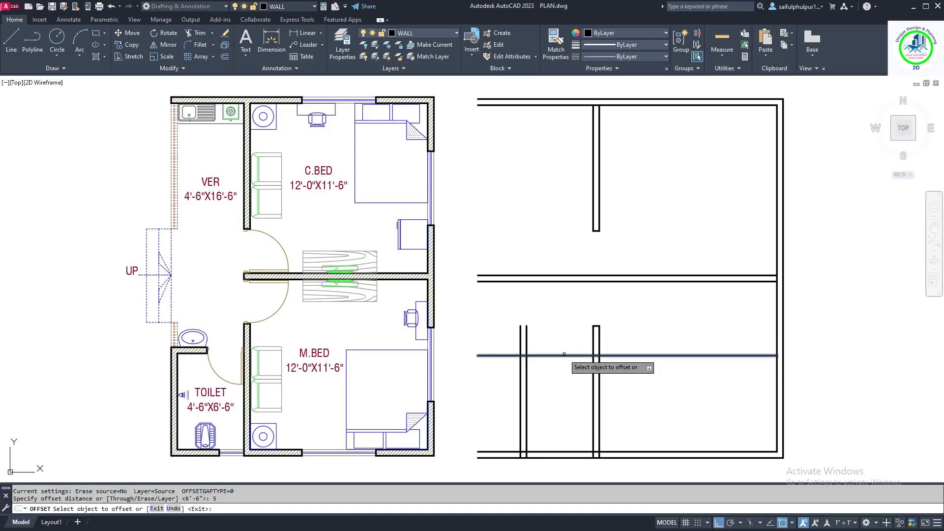
{"action": "left_click", "coordinate": [566, 325]}
{"action": "right_click", "coordinate": [562, 323]}
{"action": "left_click", "coordinate": [580, 339]}
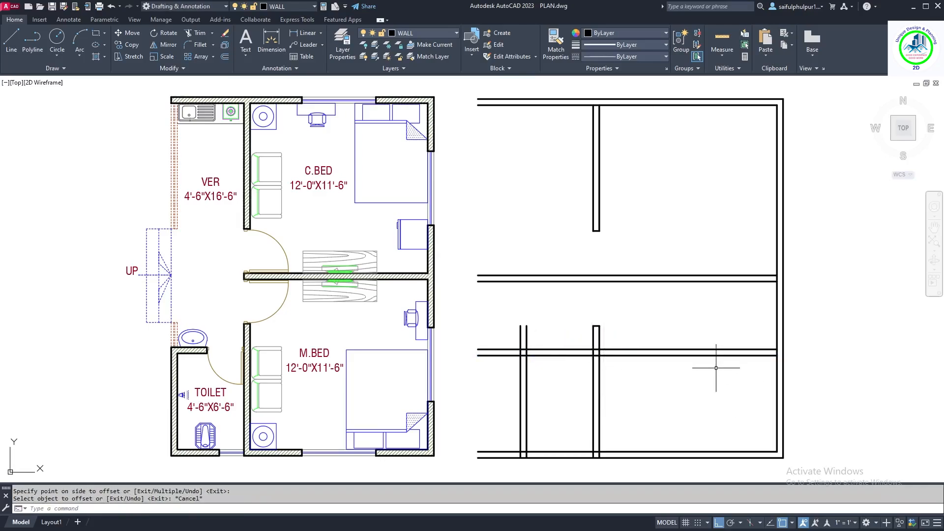
- Trim the toilet's top wall lines beyond the partition and outer left wall, and the bottom wall lines past the outer left wall
{"action": "type", "text": "tr"}
{"action": "key", "text": "Return"}
{"action": "mouse_move", "coordinate": [664, 339]}
{"action": "left_mouse_down"}
{"action": "mouse_move", "coordinate": [675, 373]}
{"action": "mouse_move", "coordinate": [531, 367]}
{"action": "mouse_move", "coordinate": [488, 339]}
{"action": "mouse_move", "coordinate": [499, 351]}
{"action": "mouse_move", "coordinate": [483, 377]}
{"action": "mouse_move", "coordinate": [500, 464]}
{"action": "left_mouse_up"}
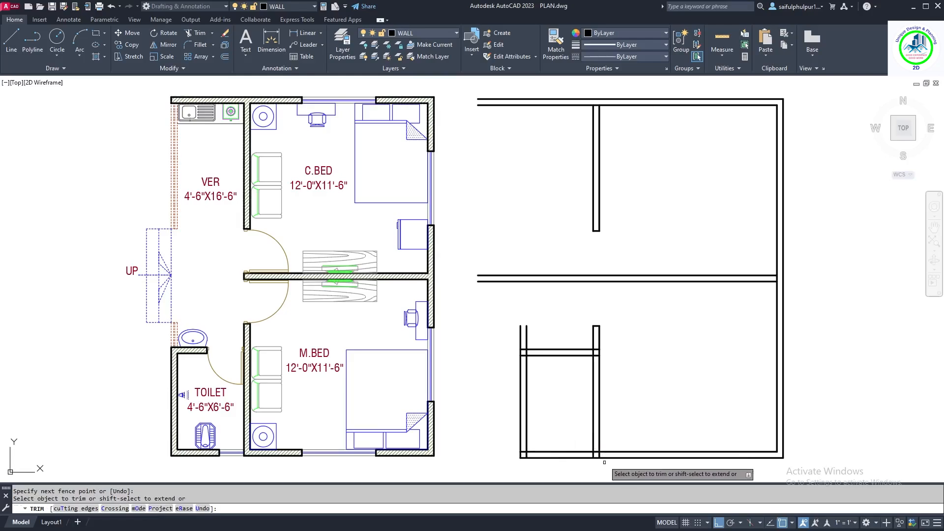
- Trim the overlapping lines where the partition and the toilet's left wall meet the bottom exterior wall
{"action": "left_click", "coordinate": [605, 440]}
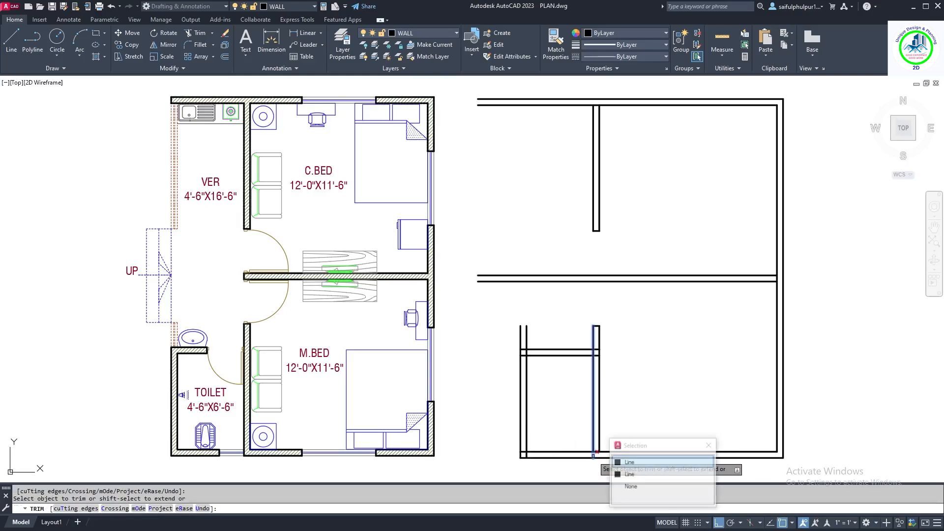
{"action": "left_click", "coordinate": [594, 454]}
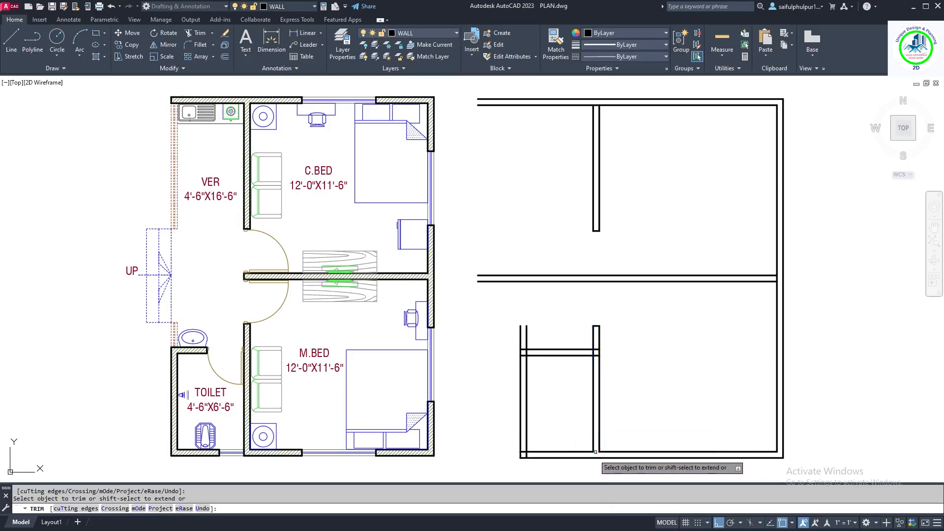
{"action": "left_click", "coordinate": [593, 455]}
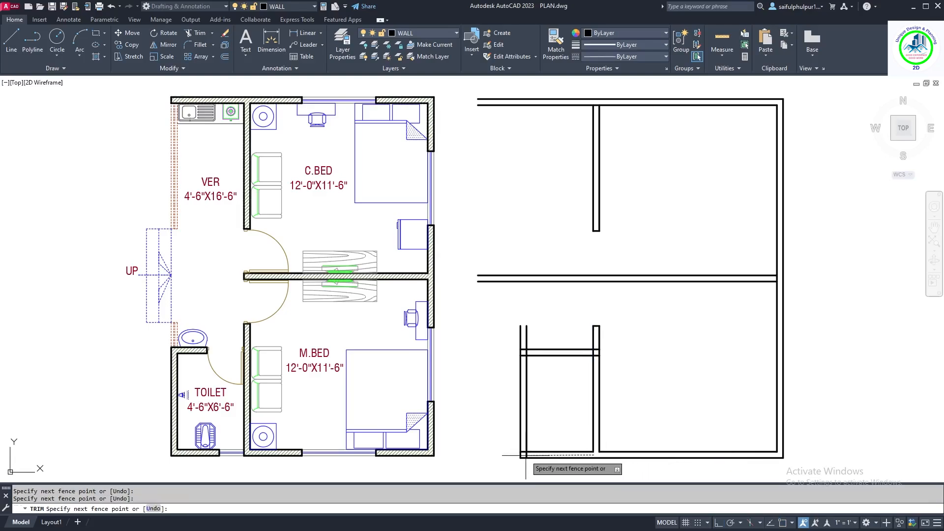
{"action": "left_click", "coordinate": [525, 455]}
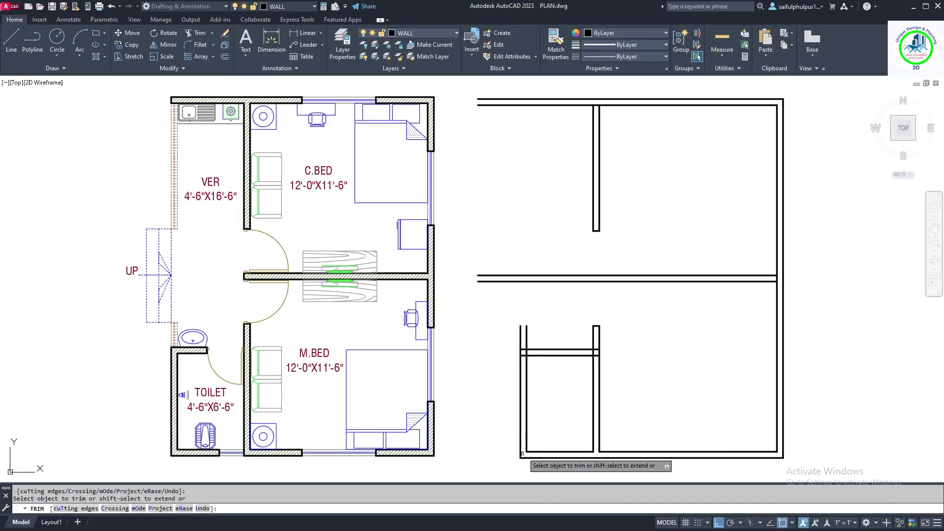
{"action": "right_click", "coordinate": [629, 338]}
{"action": "left_click", "coordinate": [636, 341]}
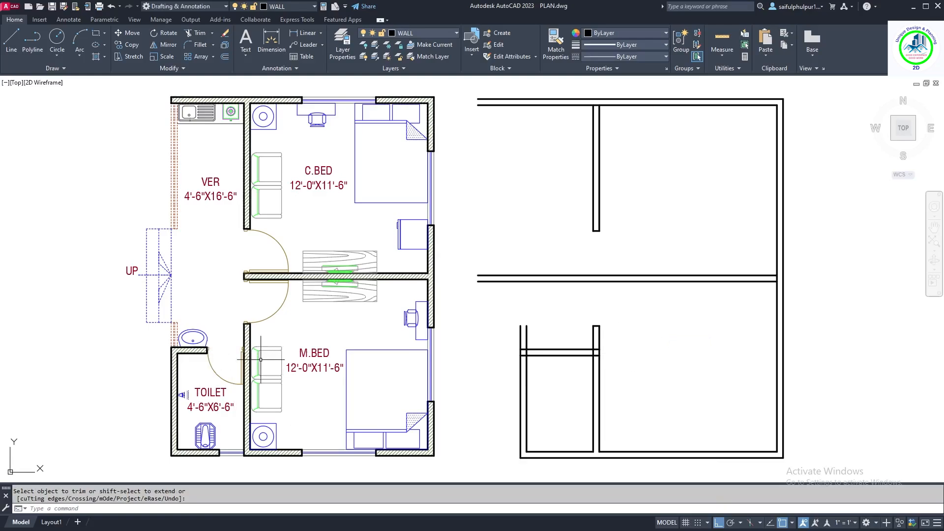
- Offset the left line of the lower partition 30" to the left to mark the toilet door opening
{"action": "type", "text": "o"}
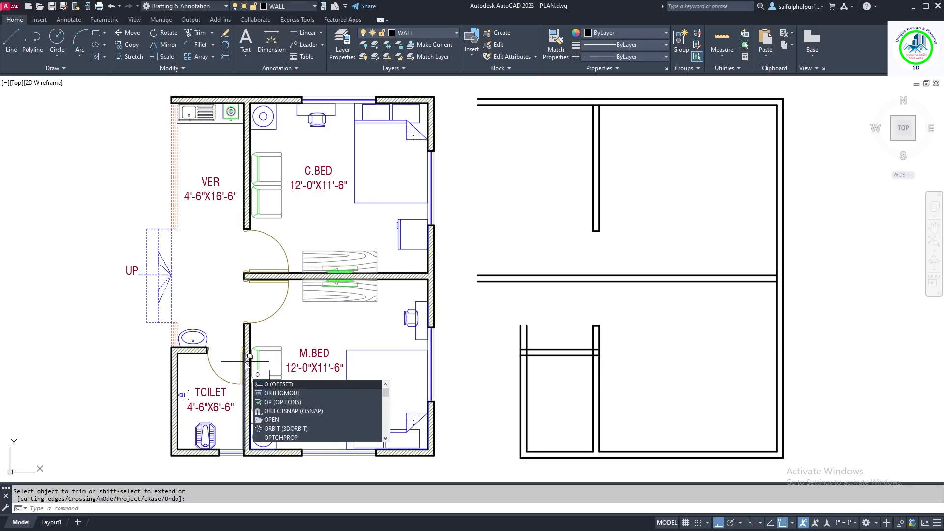
{"action": "key", "text": "Return"}
{"action": "type", "text": "30"}
{"action": "key", "text": "Return"}
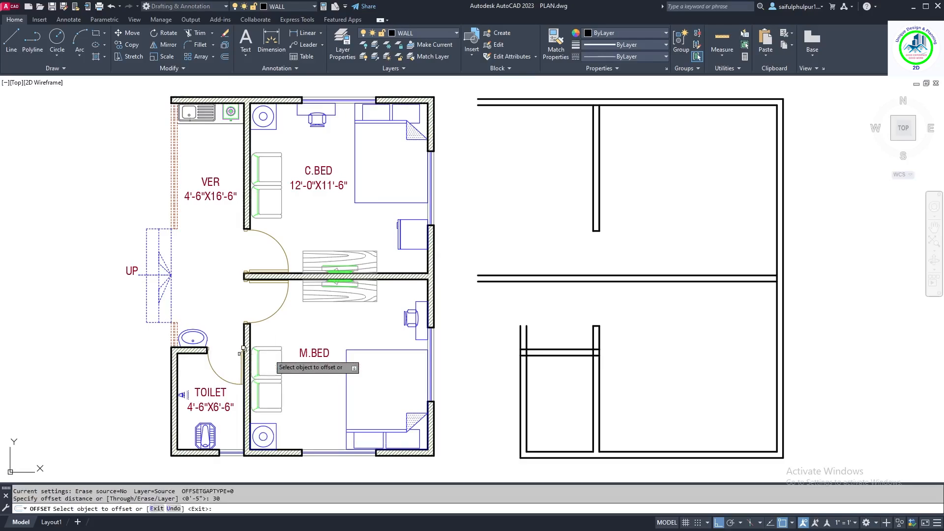
{"action": "left_click", "coordinate": [592, 391]}
{"action": "left_click", "coordinate": [565, 399]}
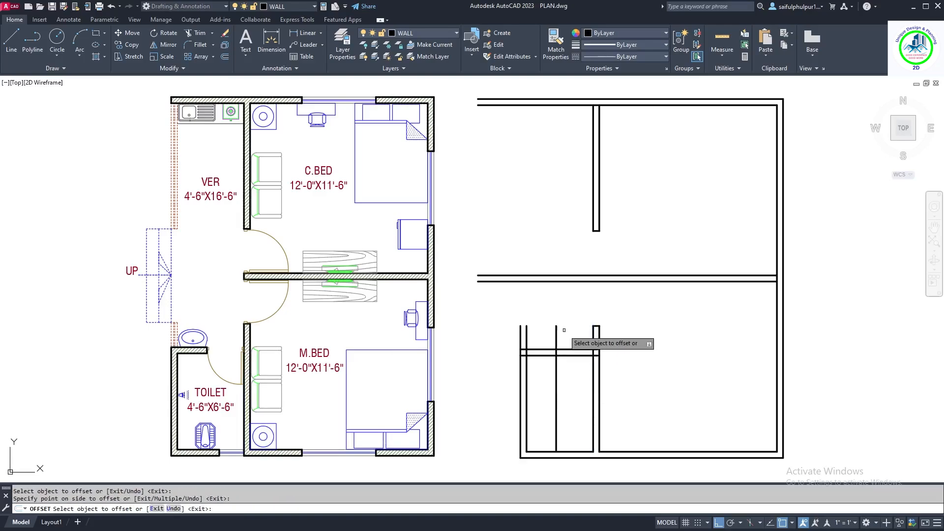
{"action": "right_click", "coordinate": [569, 333]}
{"action": "left_click", "coordinate": [576, 340]}
{"action": "type", "text": "l"}
{"action": "key", "text": "Return"}
{"action": "type", "text": "r"}
{"action": "key", "text": "Return"}
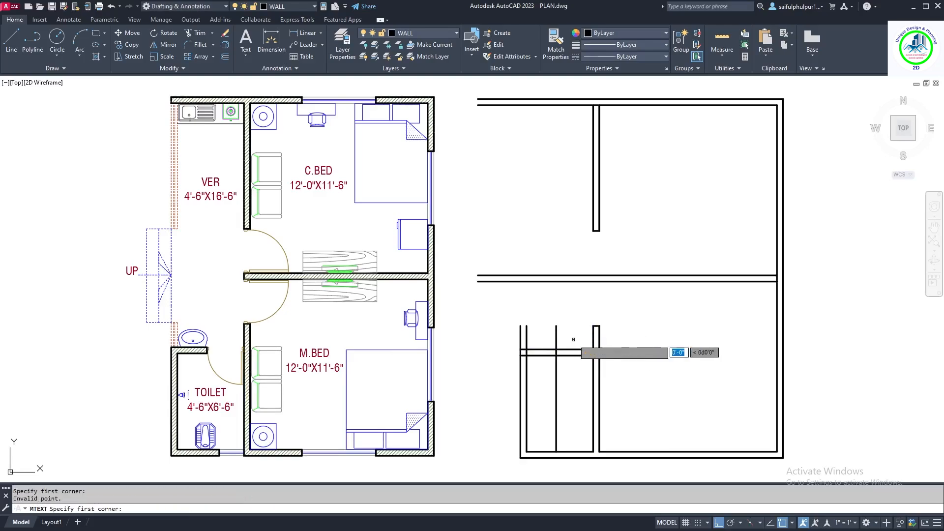
{"action": "left_click", "coordinate": [574, 339]}
{"action": "left_click", "coordinate": [574, 352]}
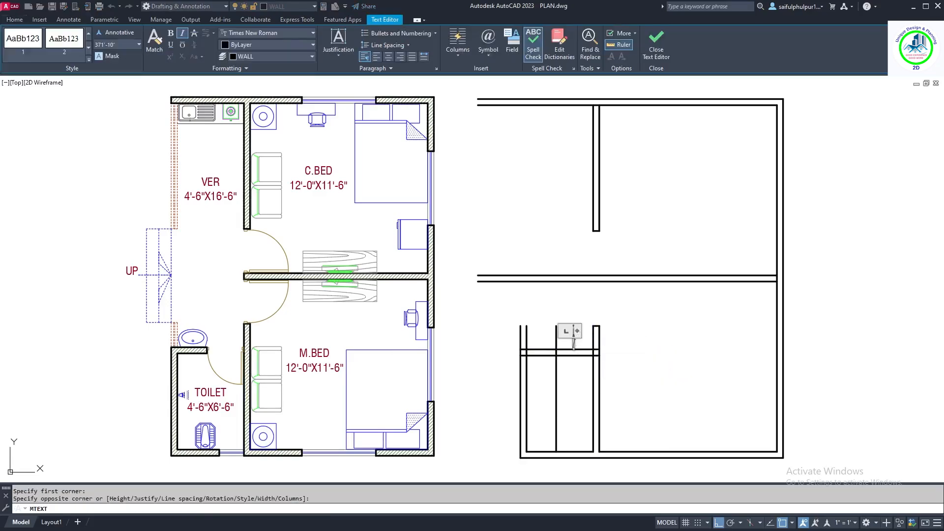
{"action": "key", "text": "Escape"}
- Trim the toilet's top wall across the door opening and cut the vertical guide line back to the wall's thickness
{"action": "type", "text": "te"}
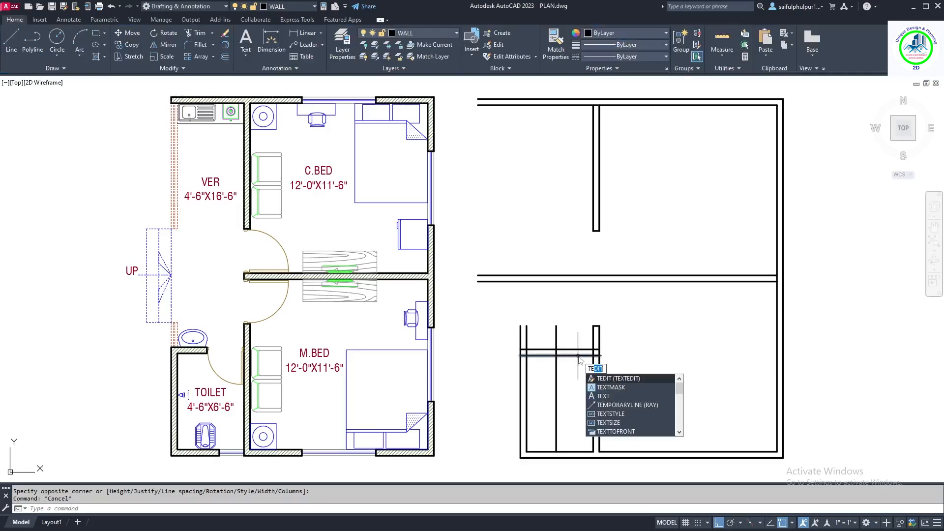
{"action": "key", "text": "BackSpace"}
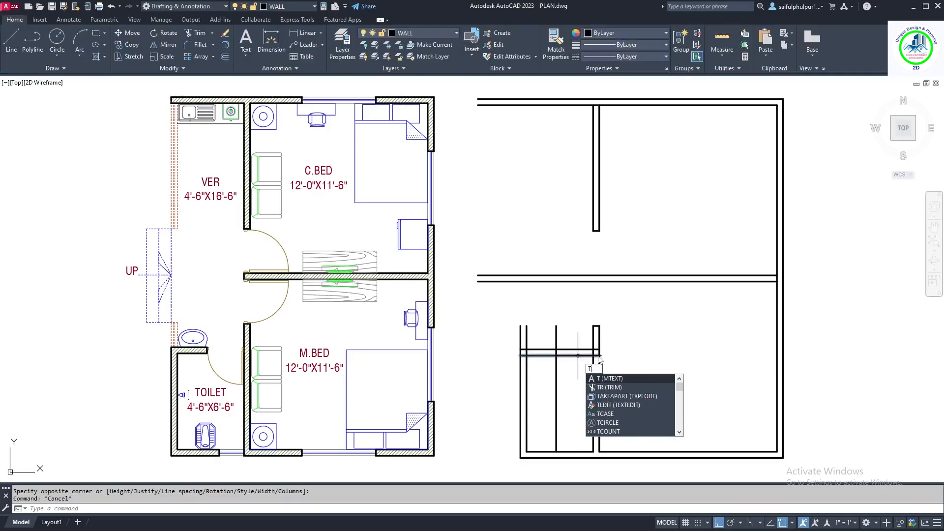
{"action": "key", "text": "space"}
{"action": "mouse_move", "coordinate": [573, 341]}
{"action": "left_mouse_down"}
{"action": "mouse_move", "coordinate": [568, 370]}
{"action": "mouse_move", "coordinate": [551, 371]}
{"action": "left_mouse_up"}
{"action": "left_click", "coordinate": [555, 340]}
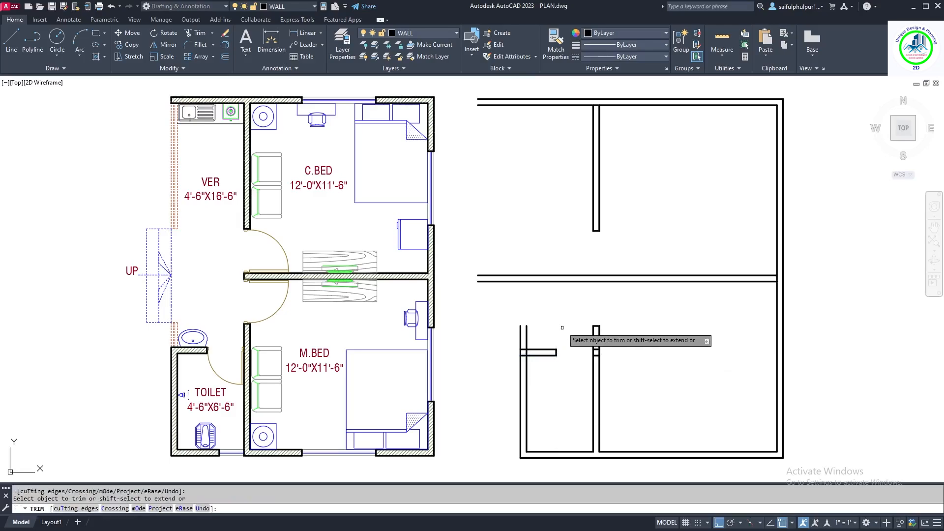
{"action": "right_click", "coordinate": [573, 337]}
{"action": "left_click", "coordinate": [596, 345]}
- Erase the two short wall segments left inside the lower partition beside the toilet door opening
{"action": "left_click", "coordinate": [585, 348]}
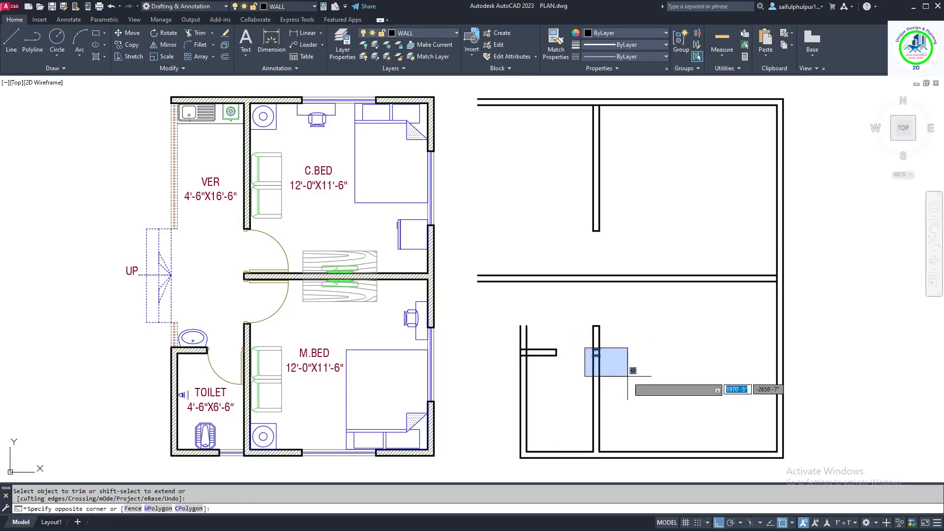
{"action": "left_click", "coordinate": [627, 376]}
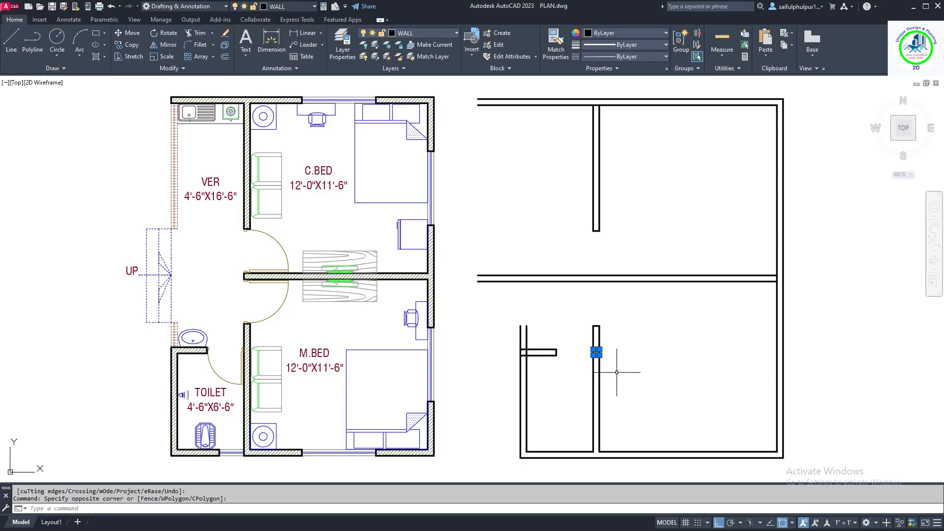
{"action": "type", "text": "e"}
{"action": "key", "text": "Return"}
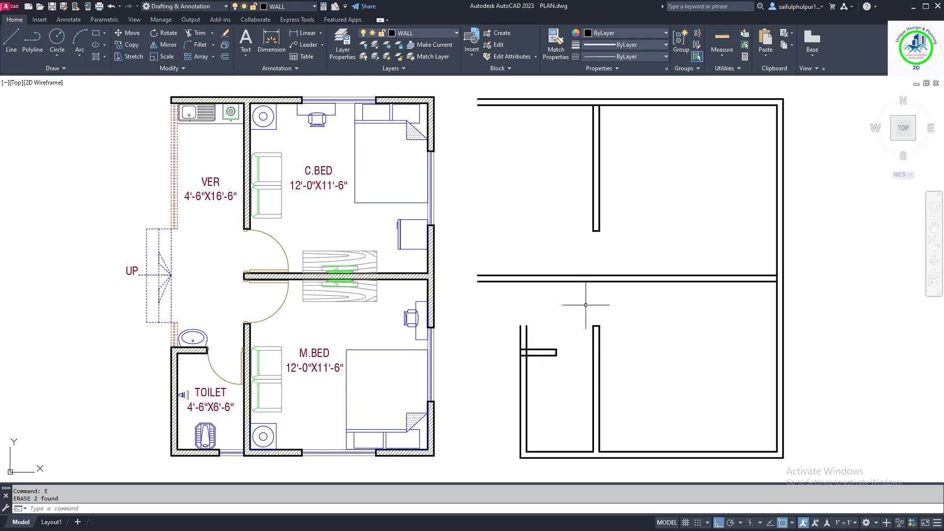
- Draw a vertical guide line from the lower partition's upper left corner up past the wall between the bedrooms
{"action": "type", "text": "l"}
{"action": "key", "text": "Return"}
{"action": "left_click", "coordinate": [595, 325]}
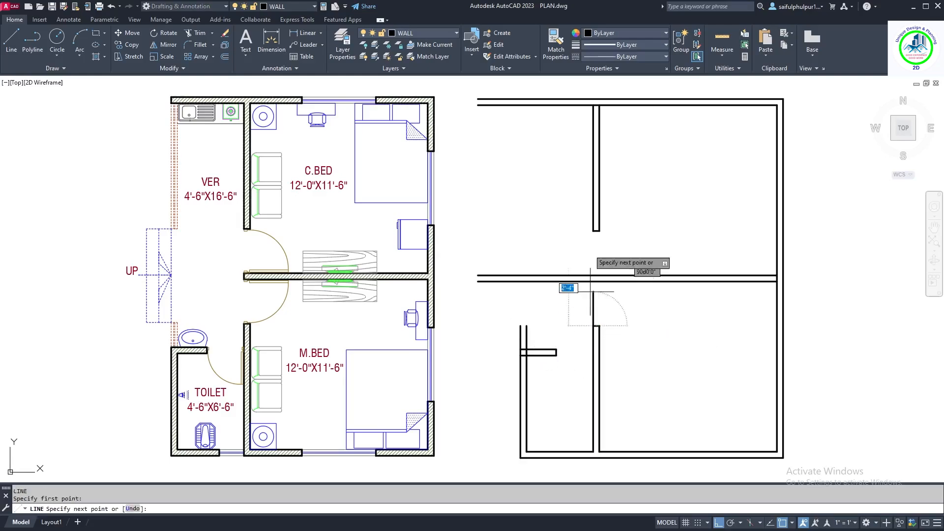
{"action": "left_click", "coordinate": [581, 209]}
{"action": "key", "text": "Return"}
- Trim the wall between the bedrooms back to the guide line and remove the guide's excess above and below the wall
{"action": "type", "text": "t"}
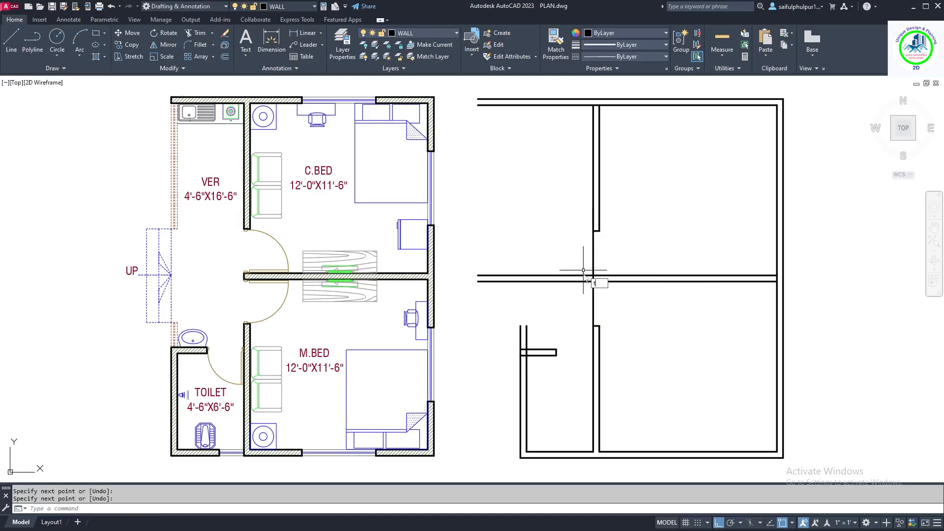
{"action": "type", "text": "r"}
{"action": "key", "text": "Return"}
{"action": "mouse_move", "coordinate": [580, 262]}
{"action": "left_mouse_down"}
{"action": "mouse_move", "coordinate": [576, 294]}
{"action": "mouse_move", "coordinate": [598, 298]}
{"action": "mouse_move", "coordinate": [580, 302]}
{"action": "mouse_move", "coordinate": [598, 258]}
{"action": "mouse_move", "coordinate": [577, 252]}
{"action": "left_mouse_up"}
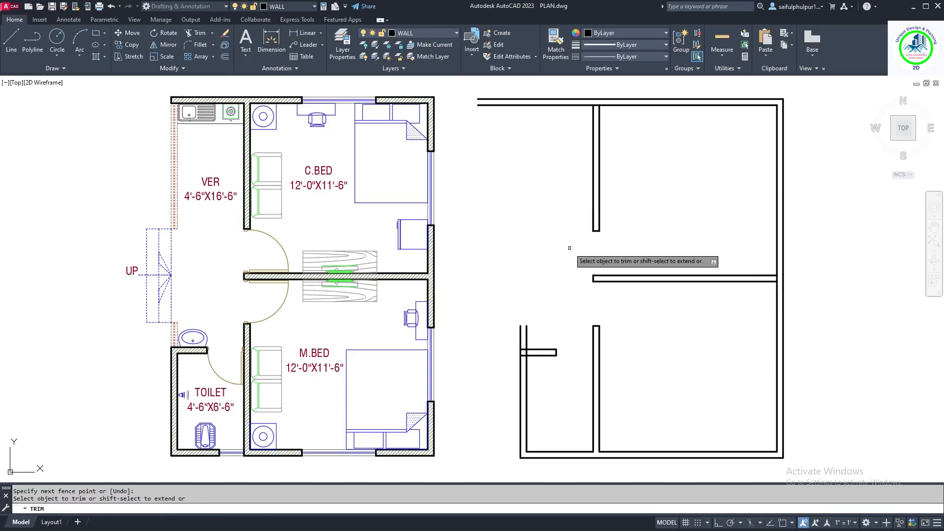
{"action": "key", "text": "Escape"}
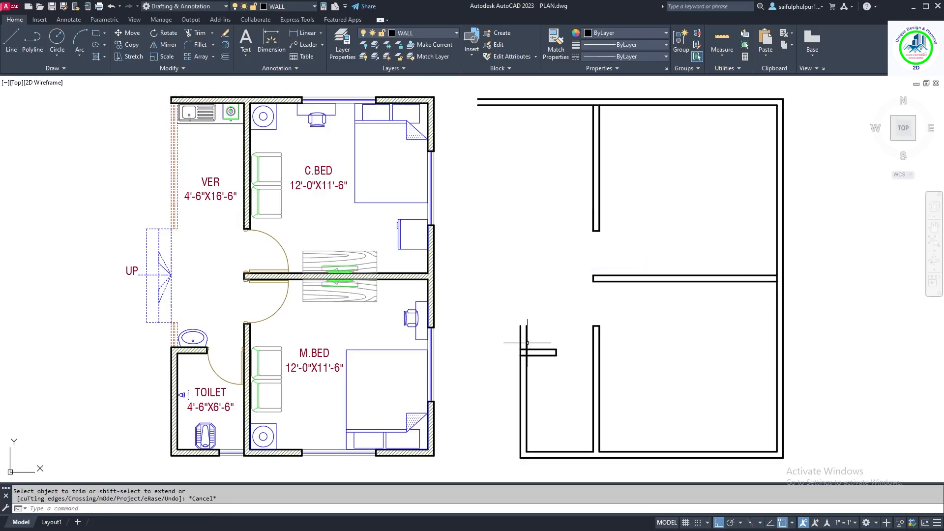
- Draw a vertical line from the outer left corner of the toilet's top wall up past the top exterior wall
{"action": "type", "text": "l"}
{"action": "key", "text": "Return"}
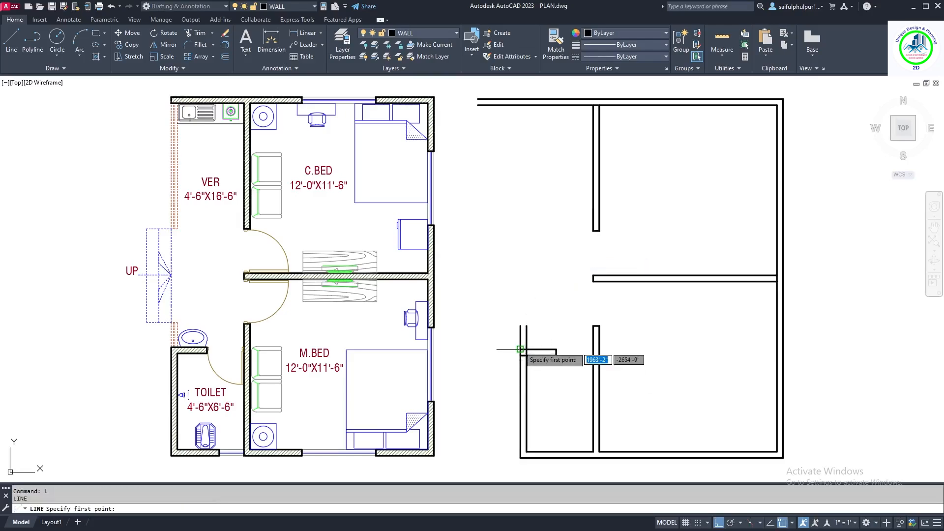
{"action": "left_click", "coordinate": [521, 349]}
{"action": "left_click", "coordinate": [529, 88]}
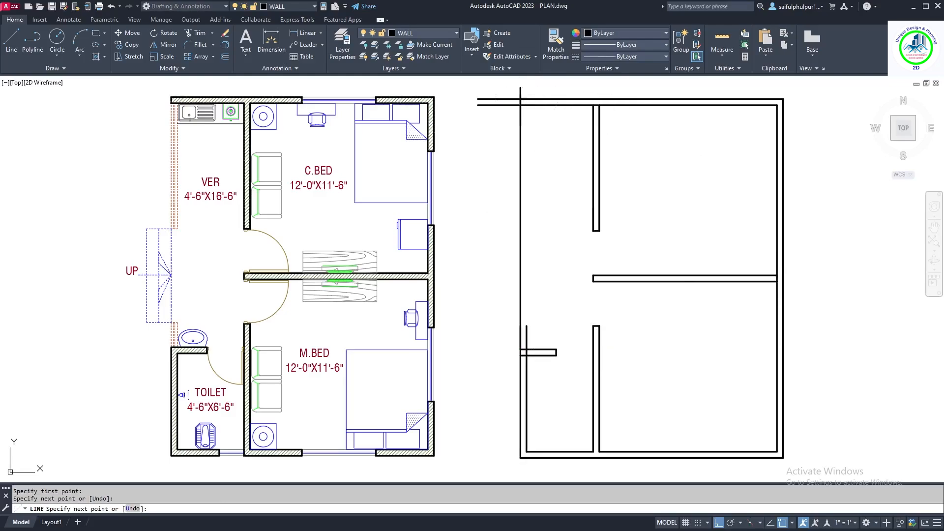
{"action": "key", "text": "Return"}
- Trim the top exterior wall lines and the new left line at their corner, and the toilet's inner left line above its top wall
{"action": "type", "text": "tr"}
{"action": "key", "text": "Return"}
{"action": "left_click", "coordinate": [509, 99]}
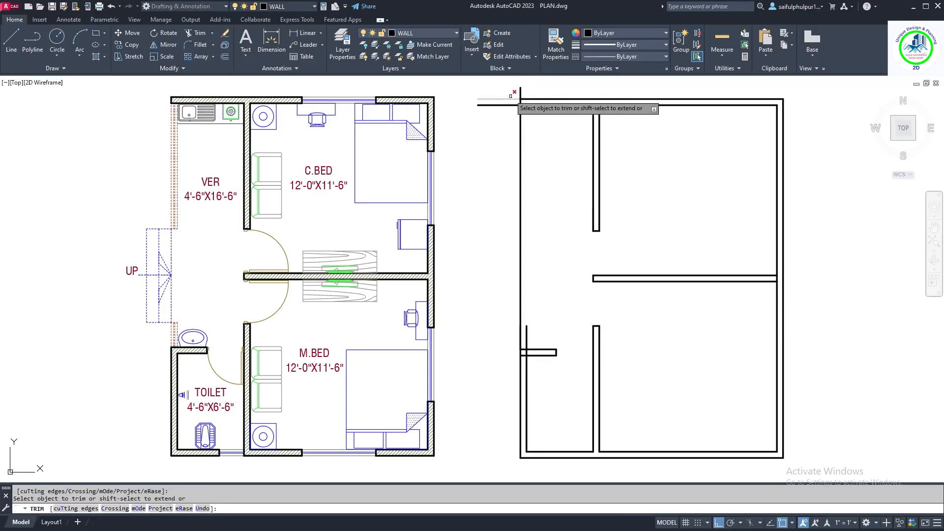
{"action": "left_click_drag", "start_coordinate": [509, 95], "coordinate": [505, 126]}
{"action": "left_click", "coordinate": [518, 92]}
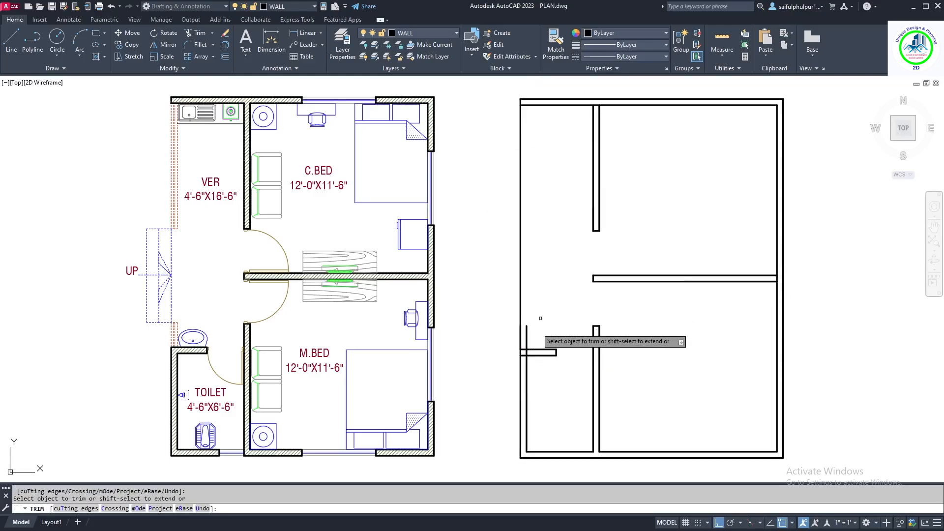
{"action": "left_click", "coordinate": [527, 337]}
{"action": "key", "text": "Return"}
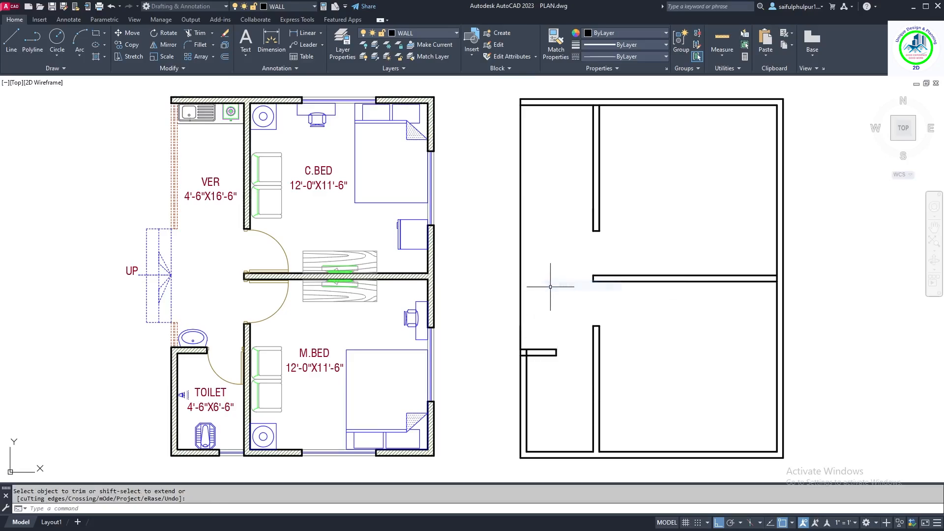
- Offset the veranda's outer left line 5 inches toward the inside
{"action": "type", "text": "o"}
{"action": "key", "text": "Return"}
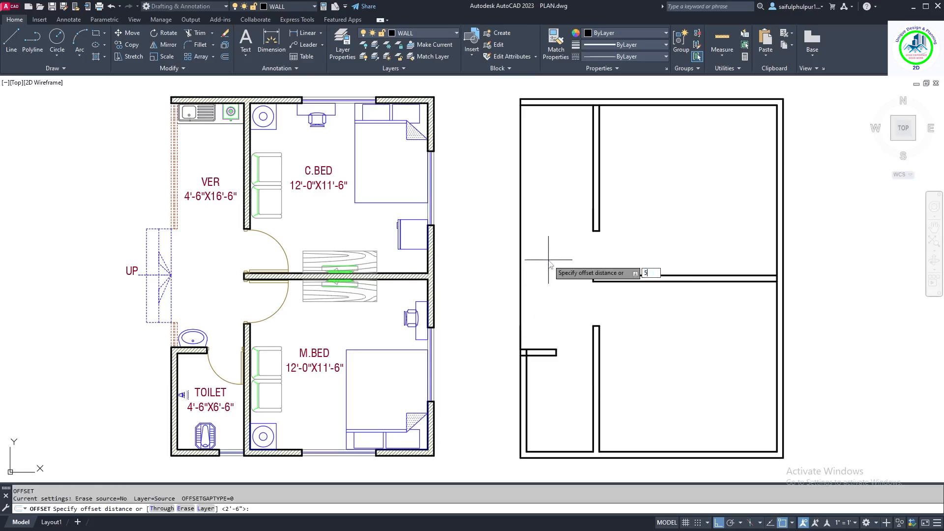
{"action": "type", "text": "5"}
{"action": "key", "text": "Return"}
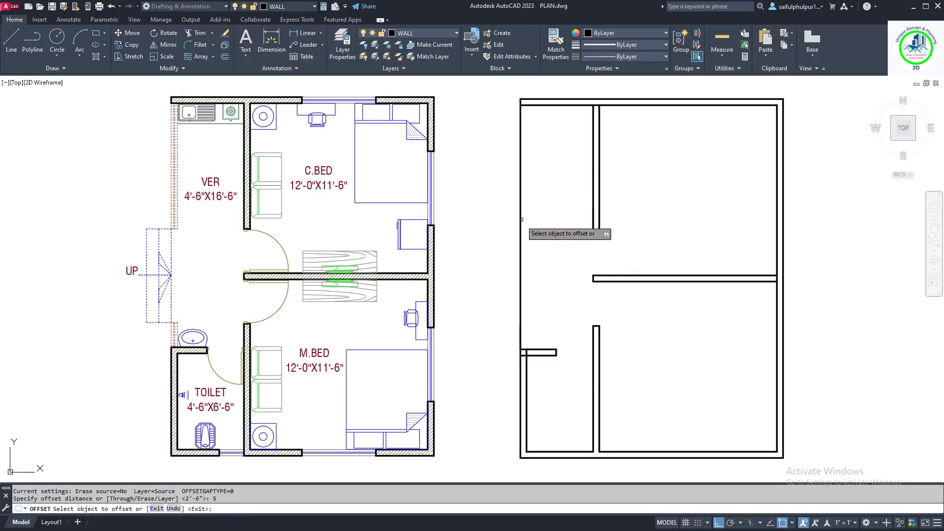
{"action": "left_click", "coordinate": [519, 219]}
{"action": "left_click", "coordinate": [548, 228]}
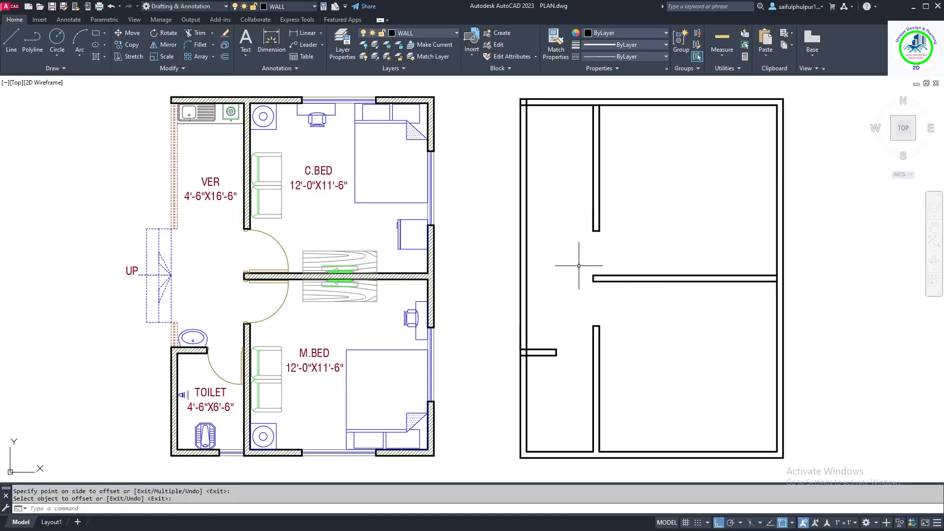
{"action": "key", "text": "Escape"}
- Draw a horizontal guide line from the upper partition's lower left corner out past both veranda edge lines
{"action": "type", "text": "l"}
{"action": "key", "text": "Return"}
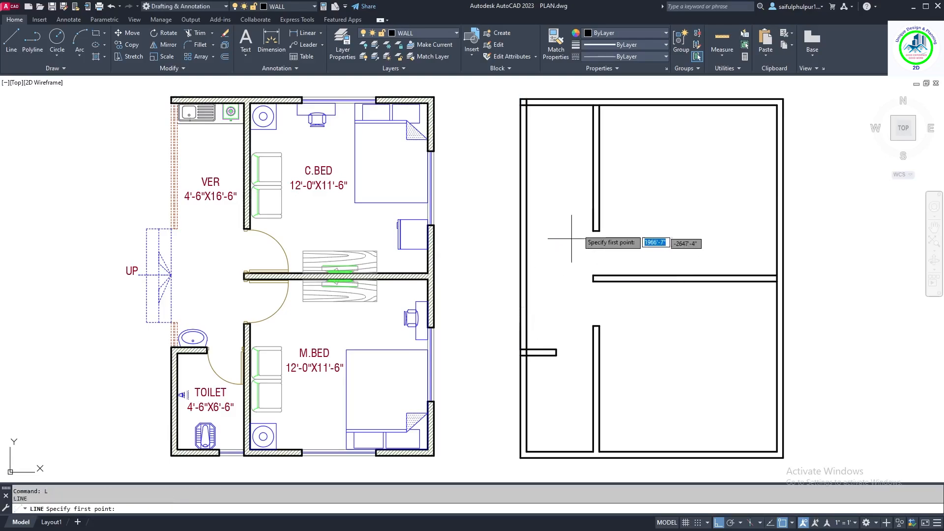
{"action": "left_click", "coordinate": [593, 231]}
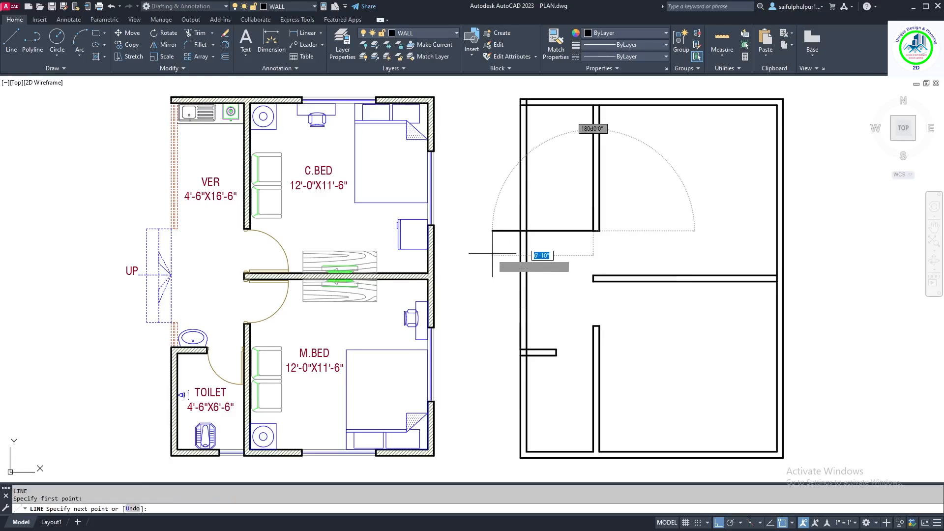
{"action": "left_click", "coordinate": [491, 231]}
{"action": "key", "text": "Return"}
- Trim the veranda edge lines between the guide line and the toilet's top wall, and remove the guide's excess on both sides
{"action": "type", "text": "tr"}
{"action": "key", "text": "Return"}
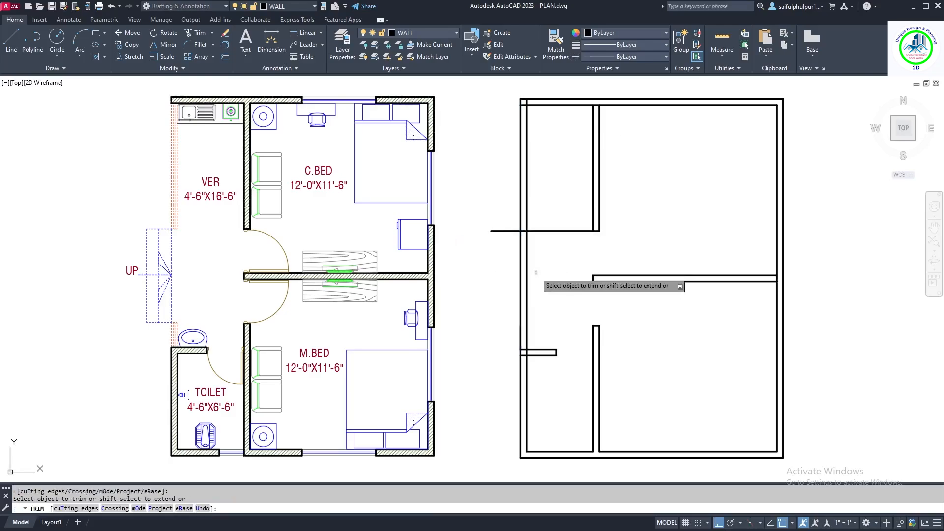
{"action": "left_click_drag", "start_coordinate": [535, 272], "coordinate": [506, 281]}
{"action": "left_click_drag", "start_coordinate": [506, 237], "coordinate": [507, 227]}
{"action": "key", "text": "Return"}
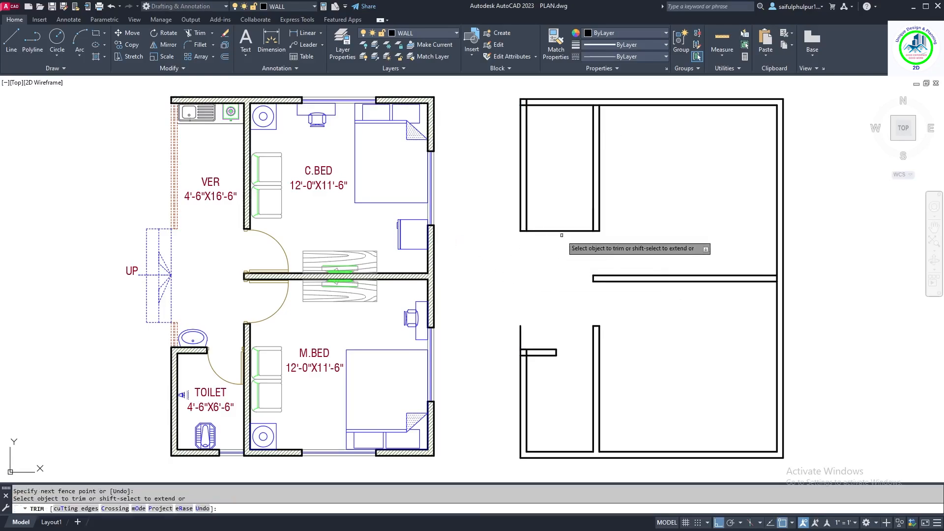
{"action": "left_click", "coordinate": [562, 230]}
{"action": "left_click_drag", "start_coordinate": [536, 333], "coordinate": [510, 332]}
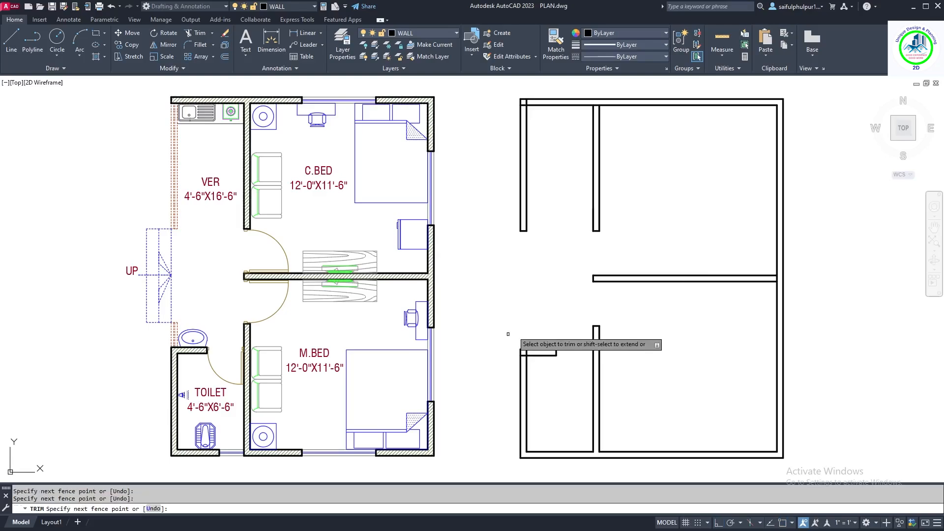
{"action": "right_click", "coordinate": [530, 284]}
{"action": "left_click", "coordinate": [541, 293]}
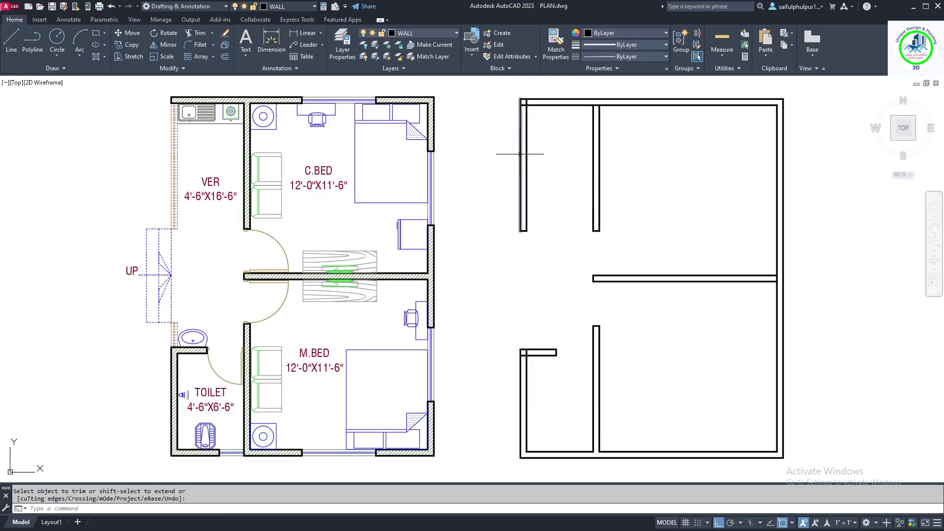
- Trim the inner veranda edge line where it runs through the top exterior wall
{"action": "type", "text": "t"}
{"action": "key", "text": "Return"}
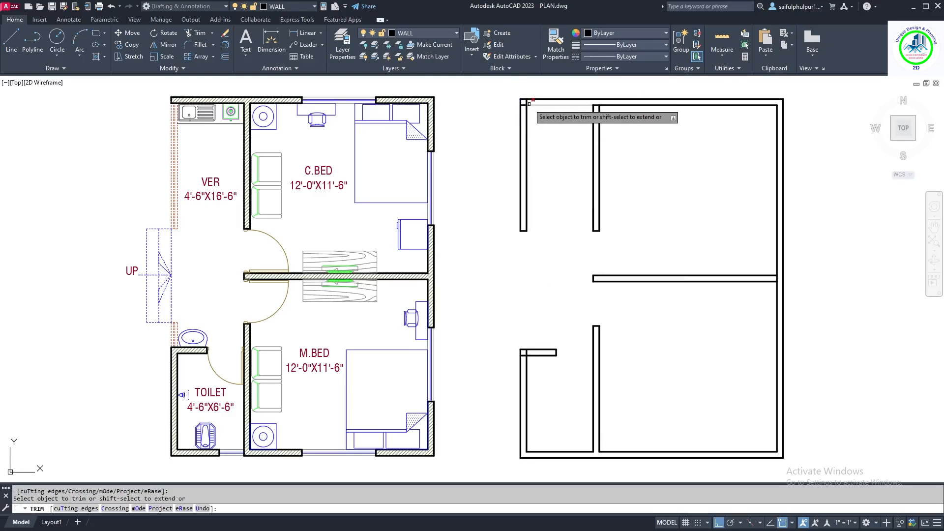
{"action": "left_click", "coordinate": [532, 97]}
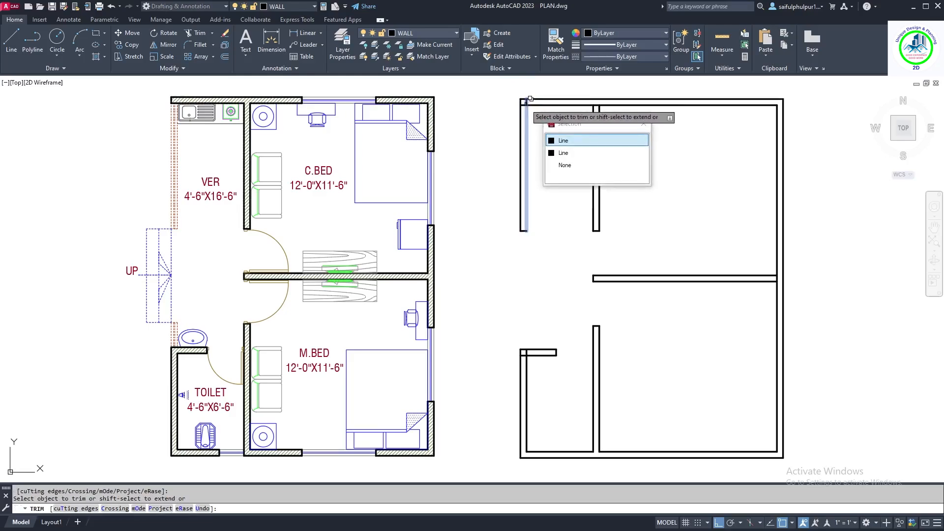
{"action": "left_click", "coordinate": [526, 103]}
{"action": "left_click", "coordinate": [526, 103]}
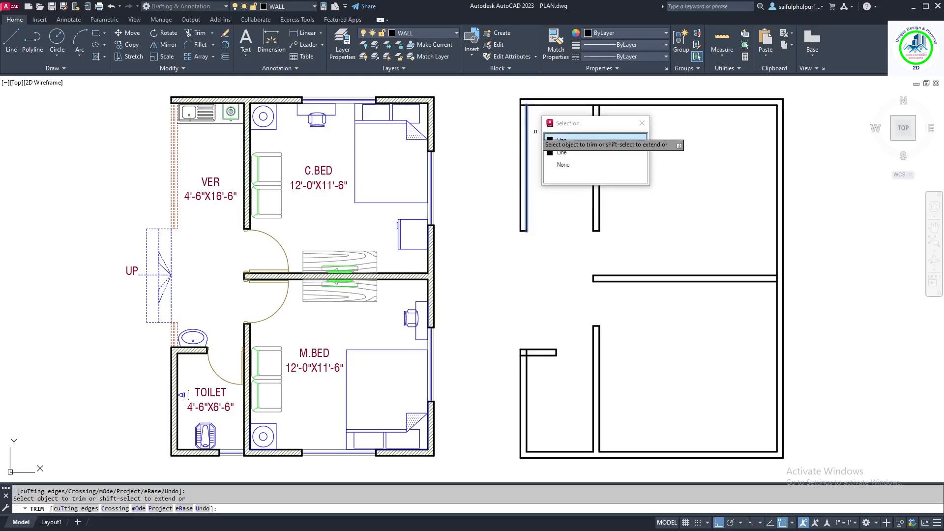
{"action": "right_click", "coordinate": [544, 141]}
{"action": "key", "text": "Escape"}
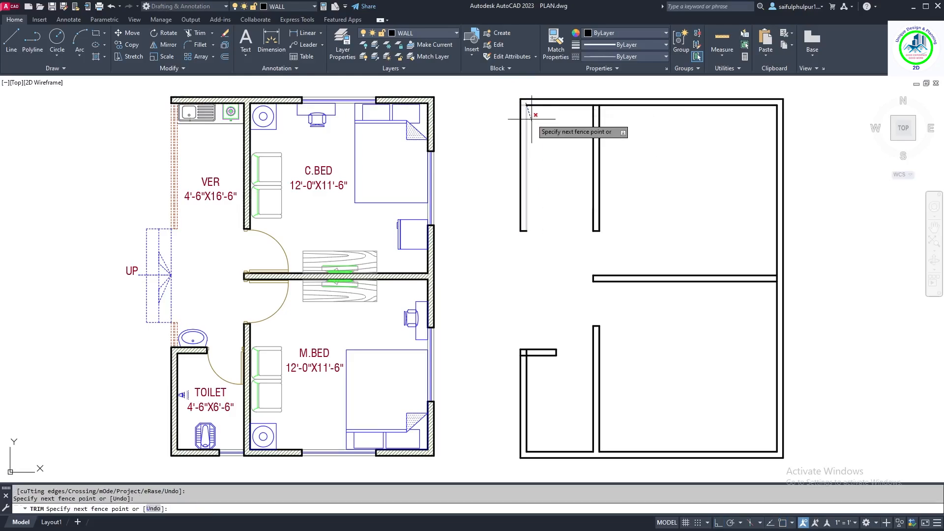
{"action": "key", "text": "Escape"}
{"action": "key", "text": "Escape"}
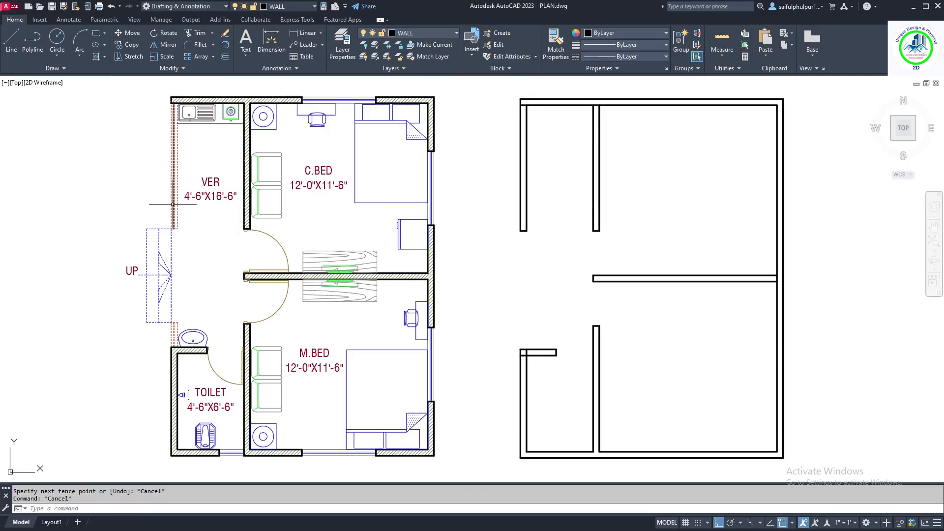
- Match the properties of the reference plan's dashed veranda rail onto the new veranda edge lines and their end line
{"action": "left_click", "coordinate": [174, 213]}
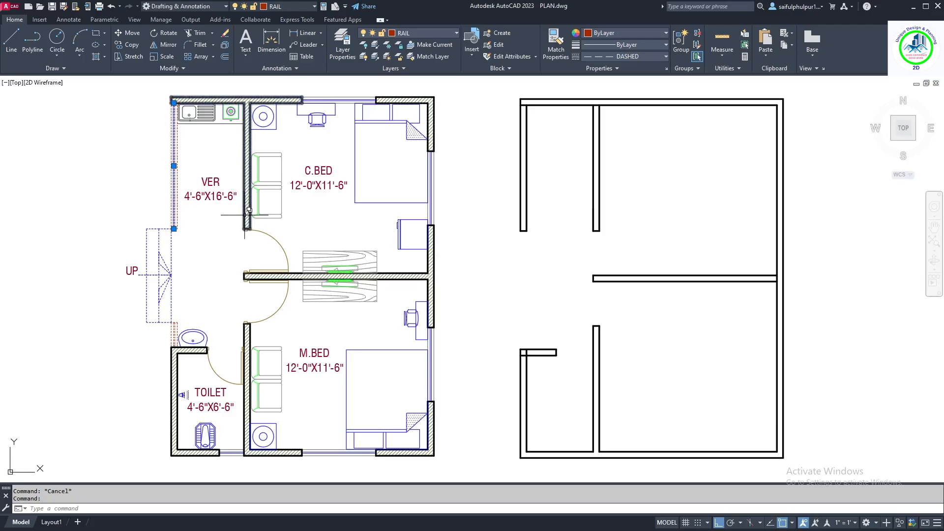
{"action": "type", "text": "a"}
{"action": "key", "text": "Return"}
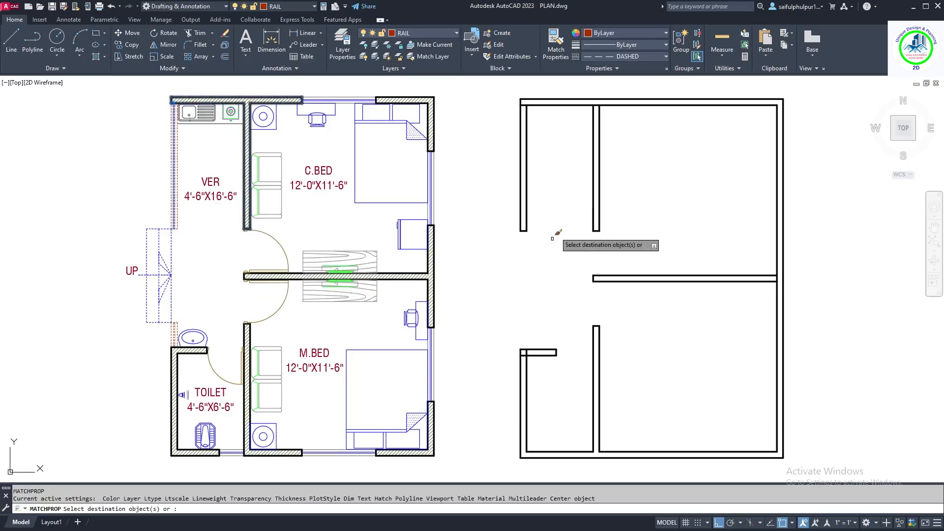
{"action": "left_click", "coordinate": [549, 205]}
{"action": "left_click", "coordinate": [513, 247]}
{"action": "right_click", "coordinate": [541, 183]}
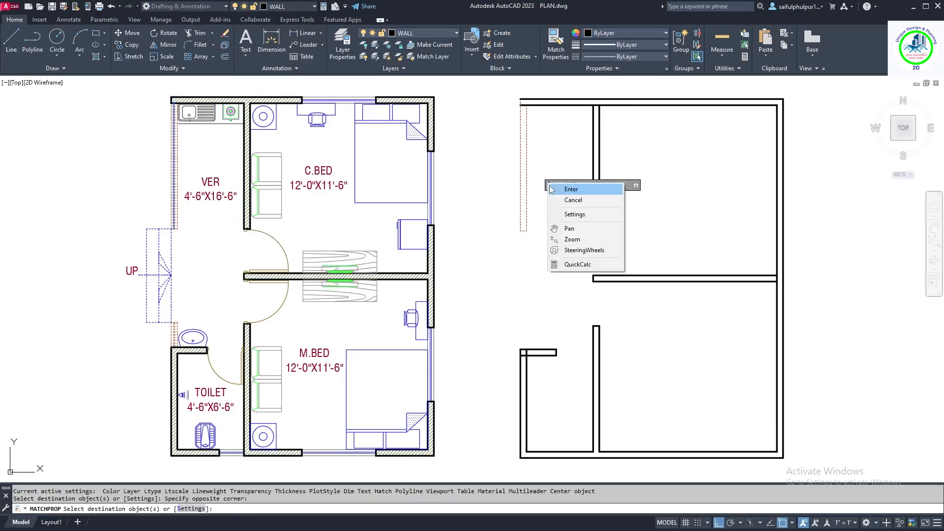
{"action": "left_click", "coordinate": [556, 188]}
- Stretch the outer rail line's upper end down to the inner face of the top exterior wall
{"action": "left_click", "coordinate": [519, 121]}
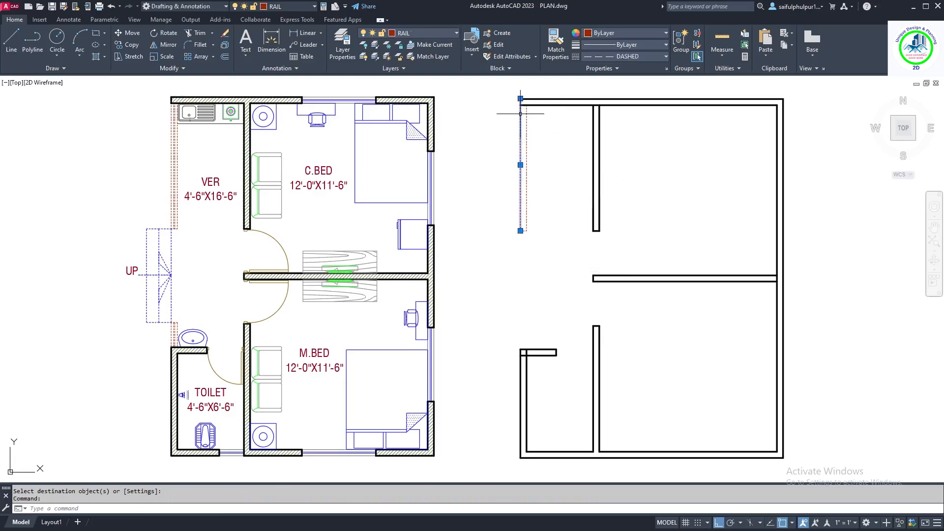
{"action": "left_click", "coordinate": [520, 98]}
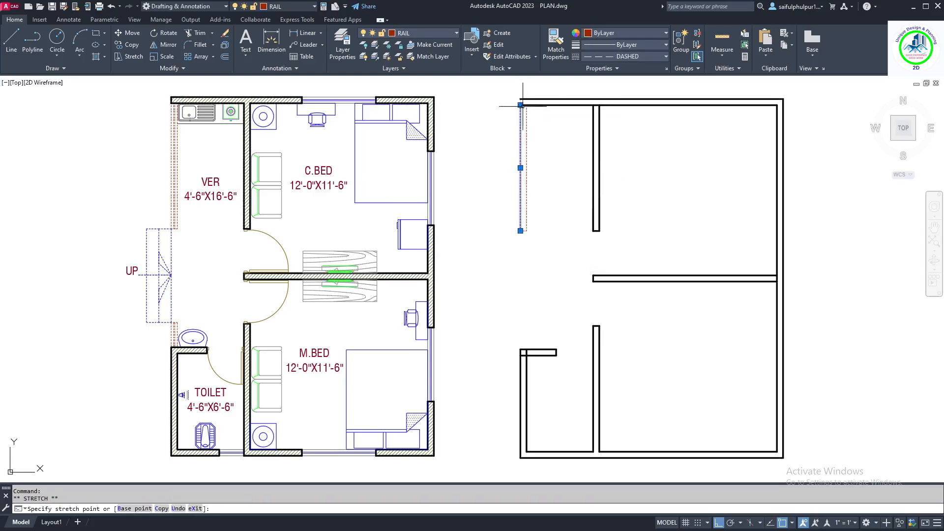
{"action": "key", "text": "Escape"}
- Draw a short vertical line closing the left end of the top exterior wall
{"action": "type", "text": "l"}
{"action": "key", "text": "Return"}
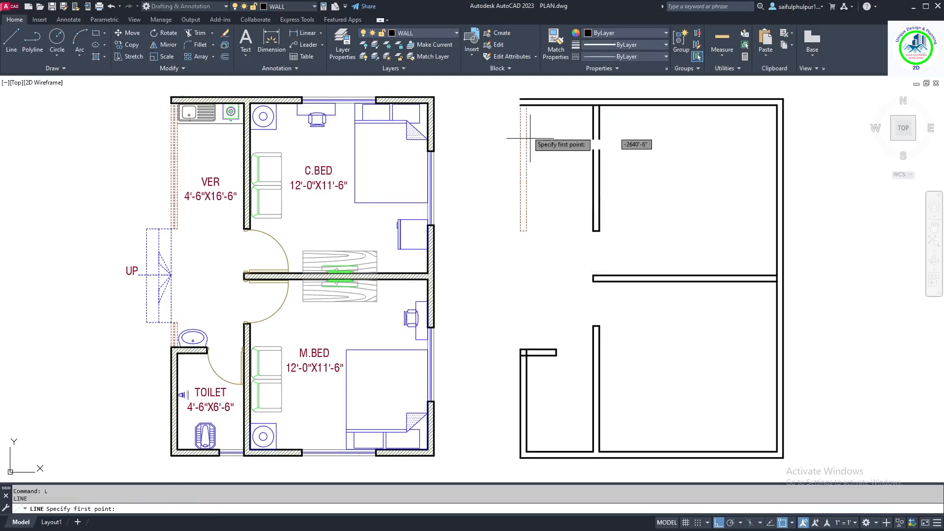
{"action": "left_click", "coordinate": [520, 106]}
{"action": "left_click", "coordinate": [519, 99]}
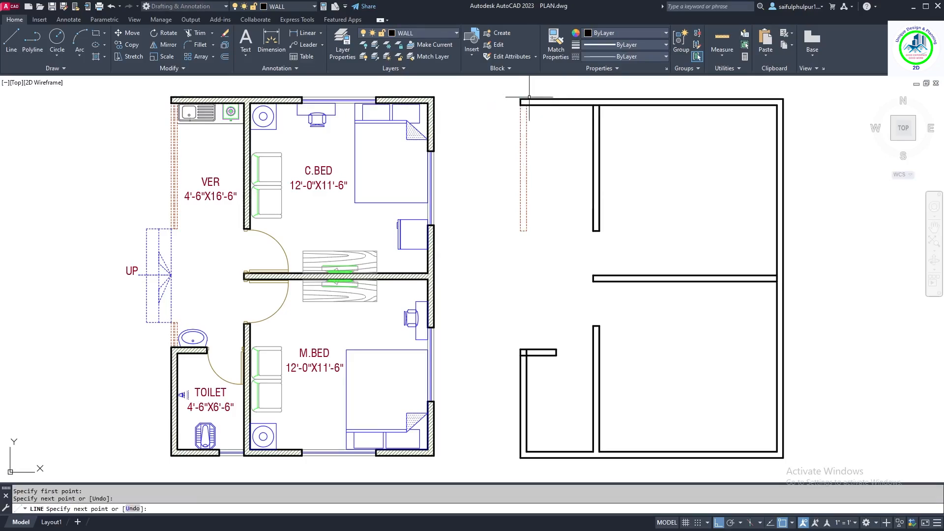
{"action": "key", "text": "Return"}
- Offset the veranda's outer rail line 2 inches toward the inside
{"action": "type", "text": "o"}
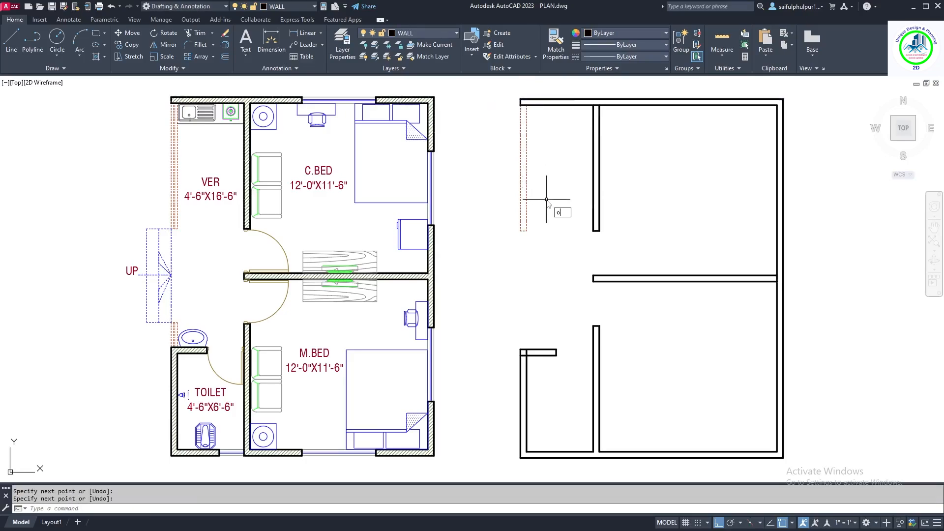
{"action": "key", "text": "Return"}
{"action": "type", "text": "2"}
{"action": "key", "text": "Return"}
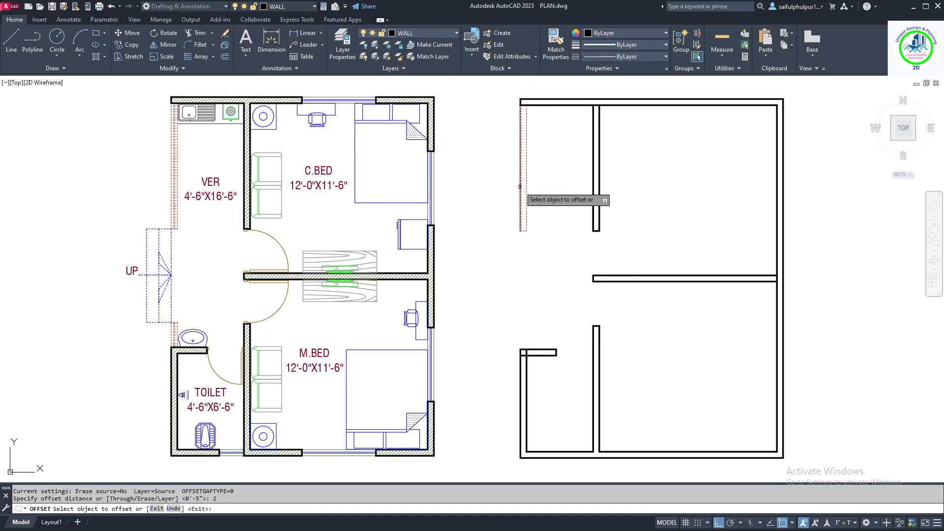
{"action": "left_click", "coordinate": [520, 187]}
{"action": "left_click", "coordinate": [529, 192]}
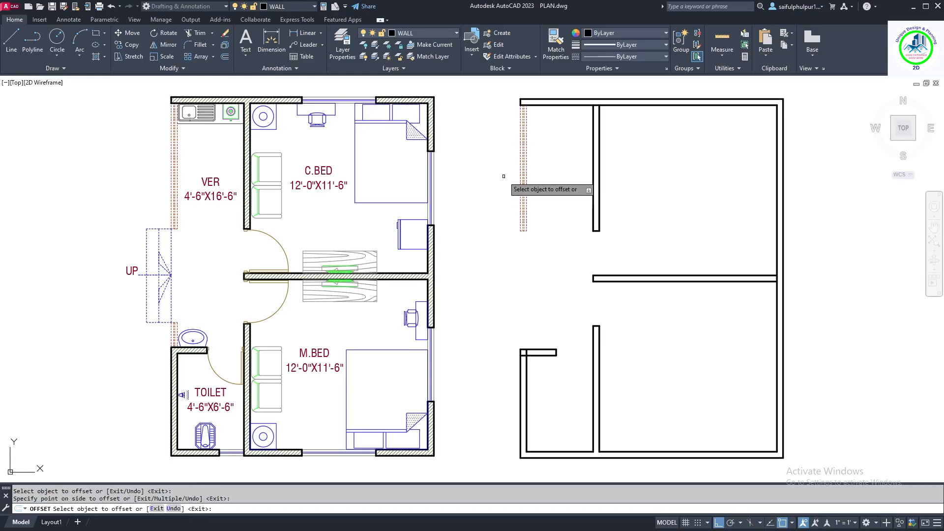
{"action": "key", "text": "Return"}
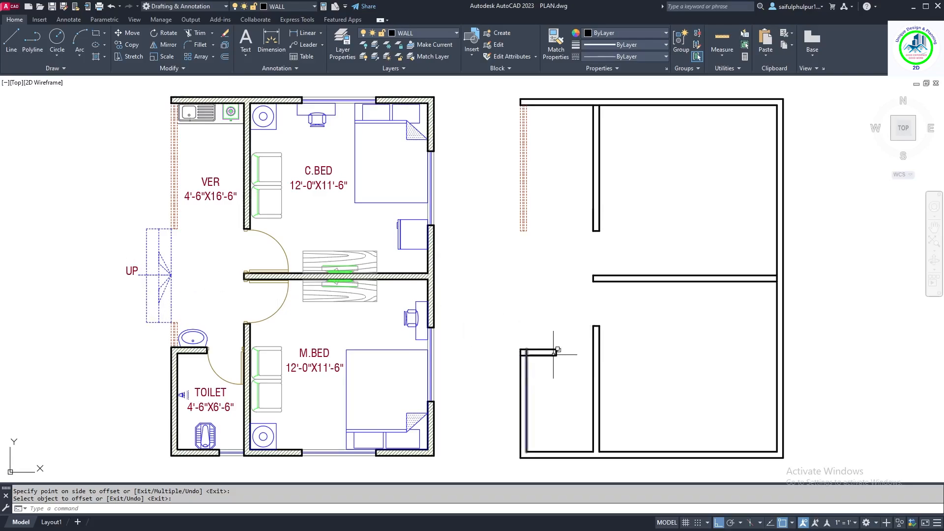
- Draw a horizontal guide line from the lower partition's top end out past the veranda's outer edge
{"action": "type", "text": "l"}
{"action": "key", "text": "Return"}
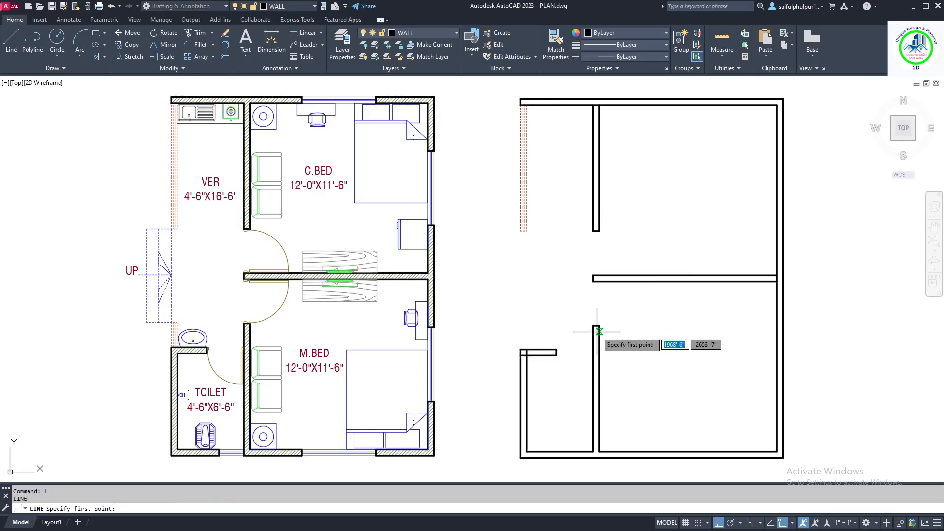
{"action": "left_click", "coordinate": [598, 328]}
{"action": "left_click", "coordinate": [468, 326]}
{"action": "key", "text": "Return"}
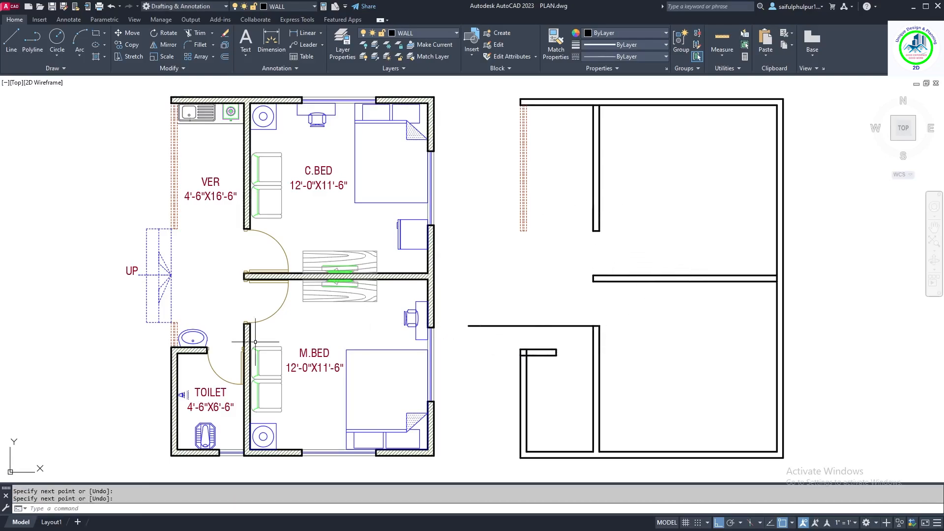
- Copy the short rail segment above the reference plan's toilet onto the outer corner of the new toilet's top wall
{"action": "left_click", "coordinate": [146, 362]}
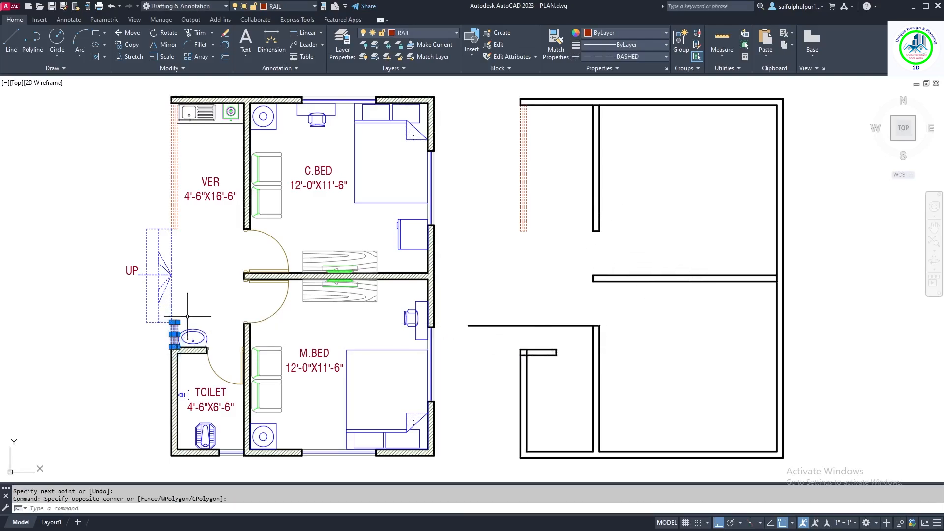
{"action": "type", "text": "opy"}
{"action": "key", "text": "Return"}
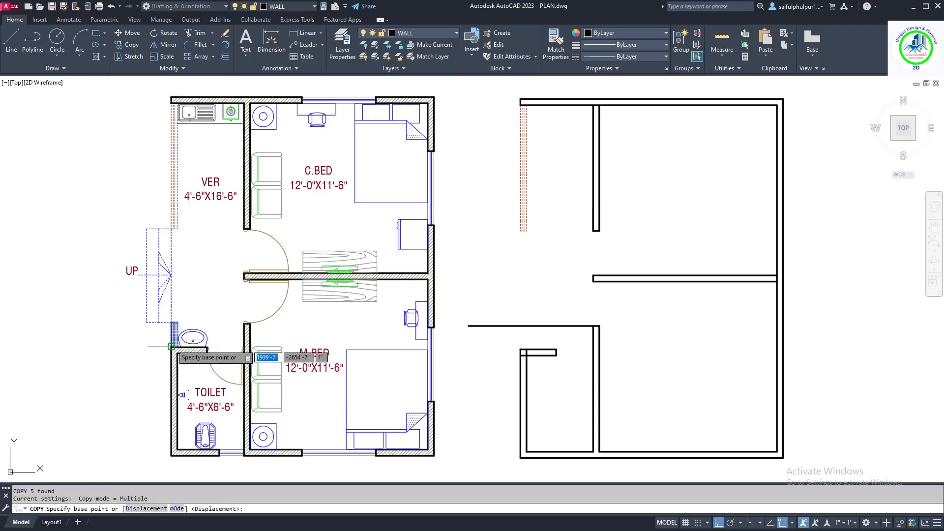
{"action": "left_click", "coordinate": [176, 347]}
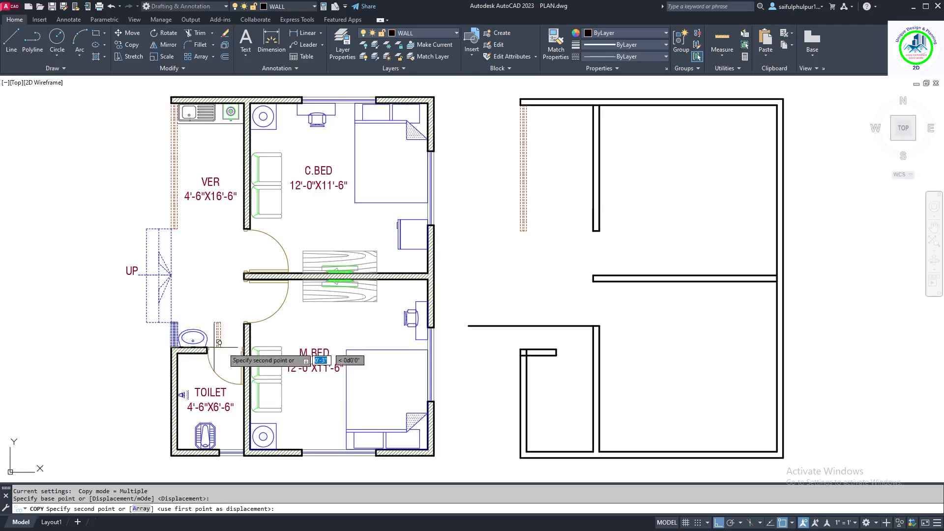
{"action": "left_click", "coordinate": [520, 349]}
{"action": "key", "text": "Return"}
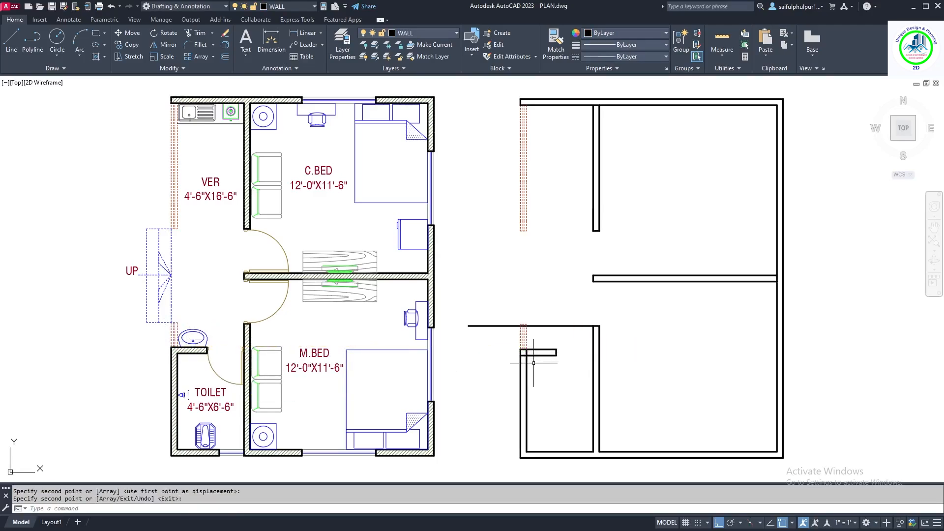
- Trim the overlapping lines at the toilet's top wall corner and the guide line's excess on both sides of the short rail
{"action": "type", "text": "tr"}
{"action": "key", "text": "Return"}
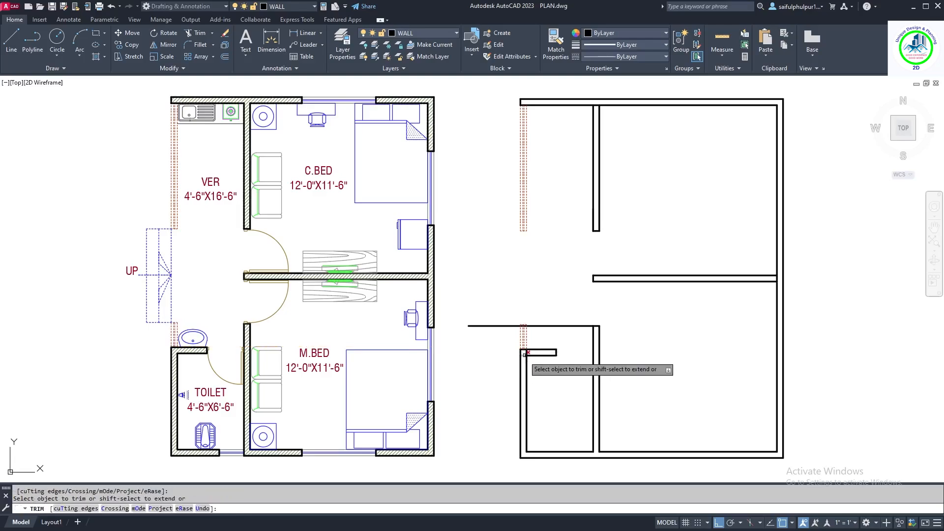
{"action": "left_click", "coordinate": [525, 354]}
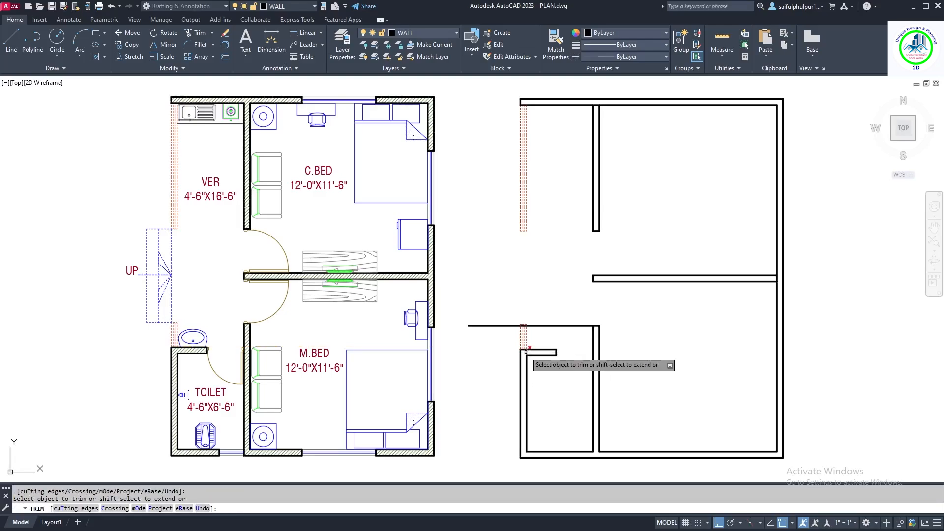
{"action": "left_click", "coordinate": [541, 326]}
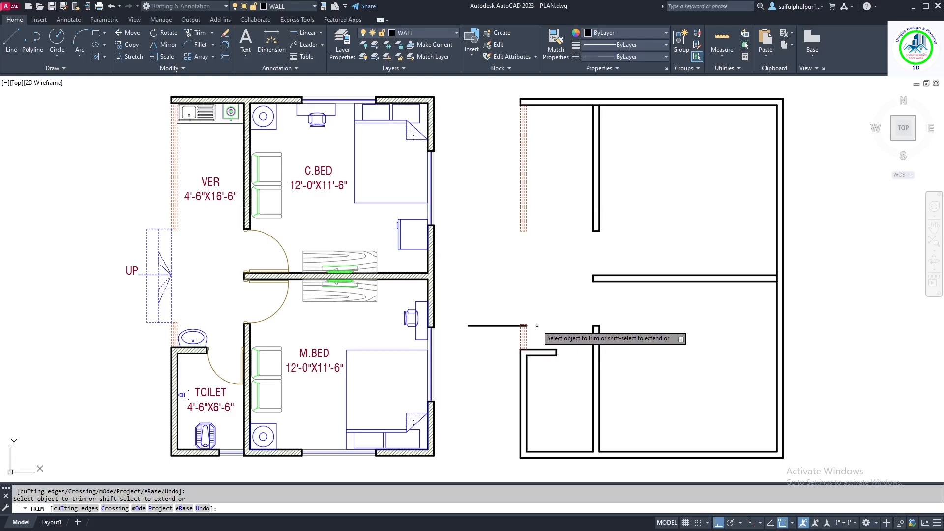
{"action": "left_click", "coordinate": [508, 324]}
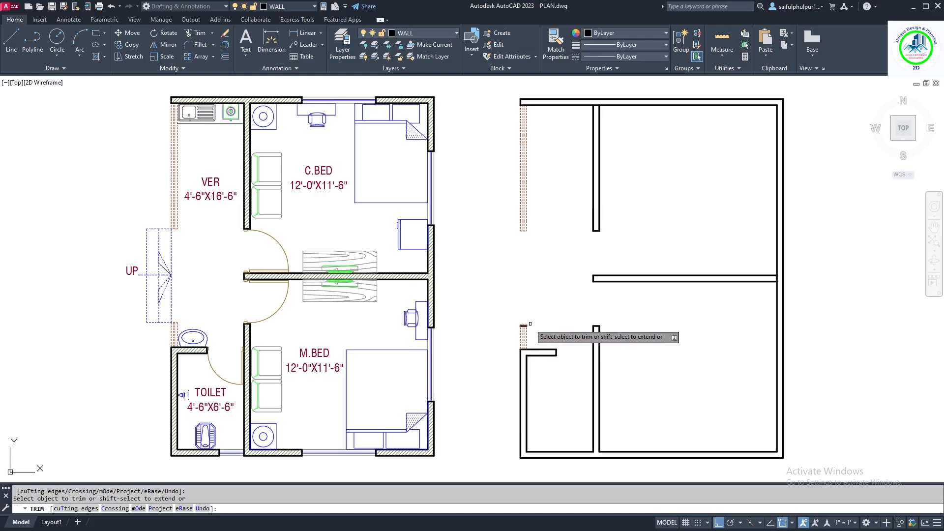
{"action": "key", "text": "Escape"}
{"action": "left_click", "coordinate": [524, 332]}
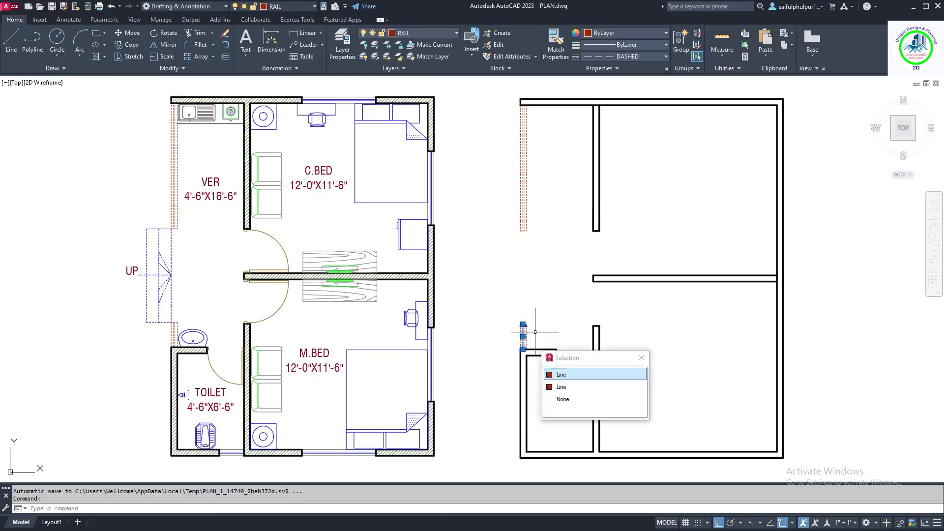
{"action": "type", "text": "ma"}
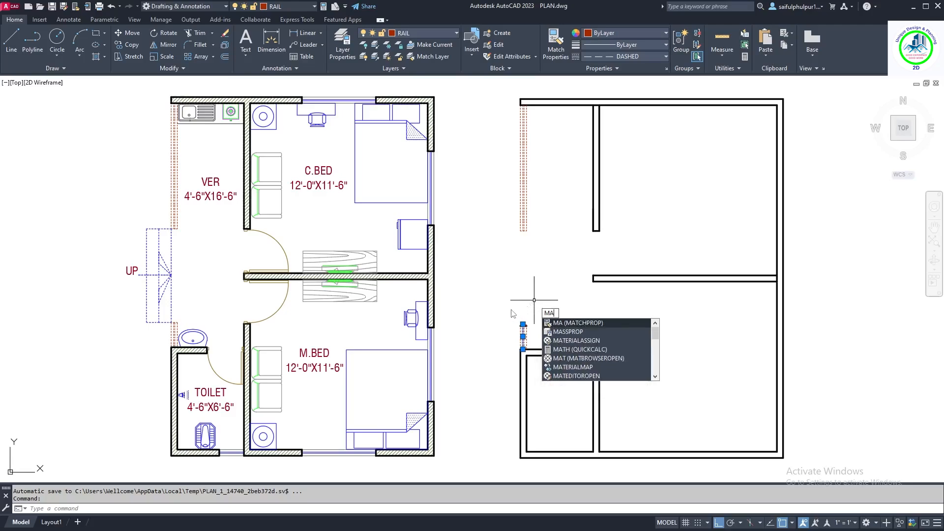
{"action": "left_click", "coordinate": [512, 309]}
{"action": "left_click", "coordinate": [542, 320]}
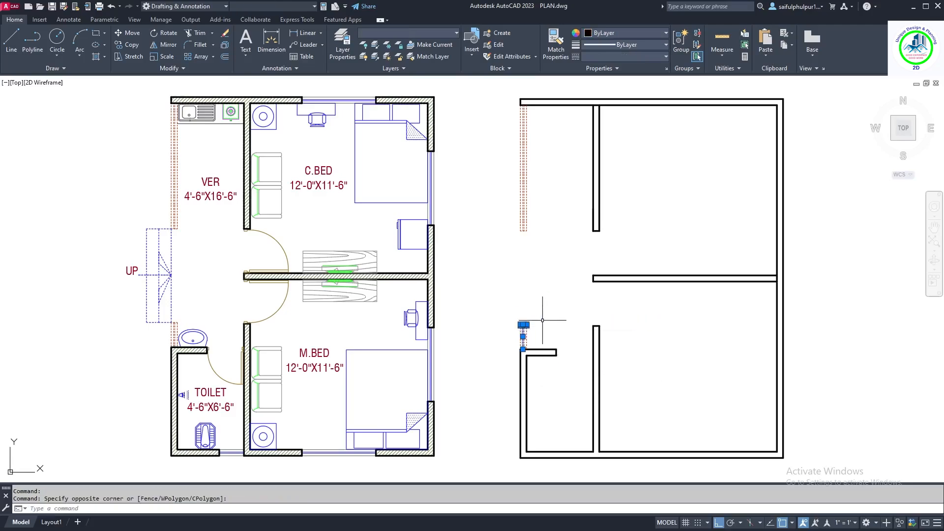
{"action": "key", "text": "Escape"}
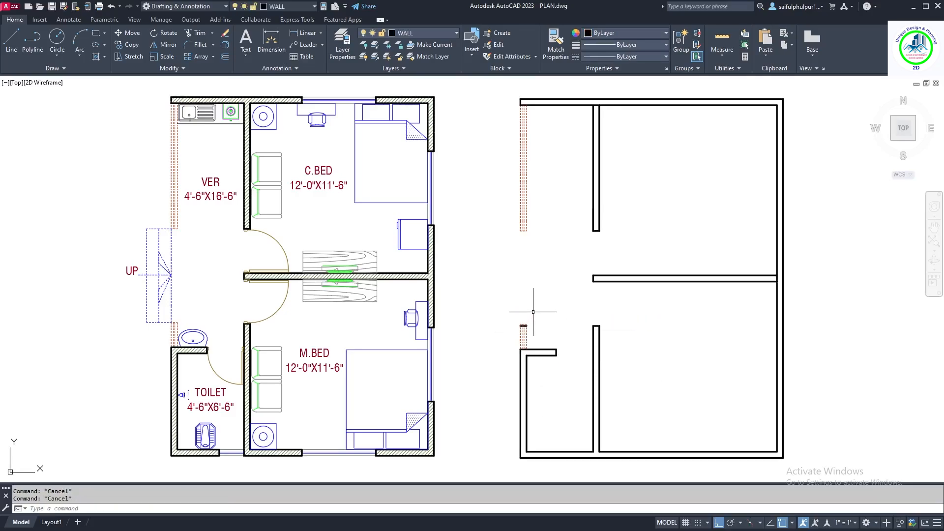
- Match the short line closing the lower veranda rail's upper end to the properties of the dashed rail line
{"action": "type", "text": "ma"}
{"action": "key", "text": "Return"}
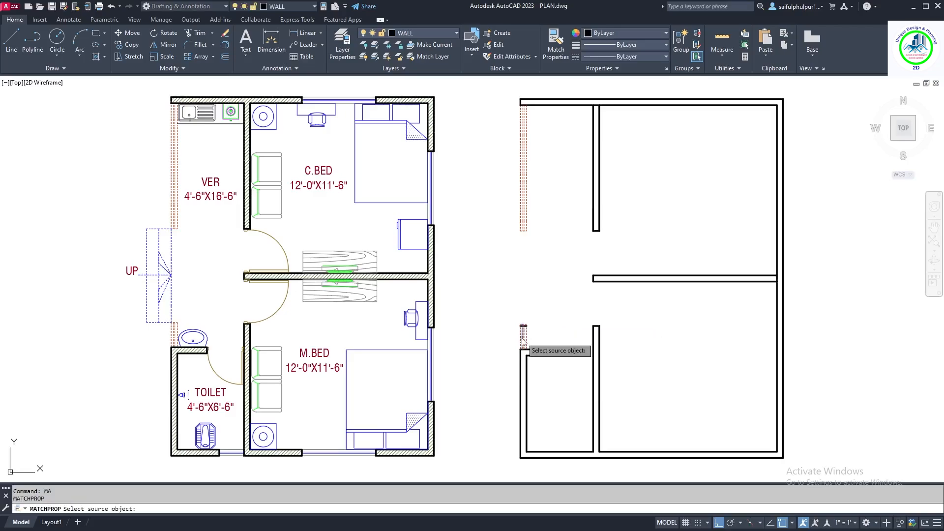
{"action": "left_click", "coordinate": [523, 339]}
{"action": "left_click", "coordinate": [556, 373]}
{"action": "left_click", "coordinate": [512, 309]}
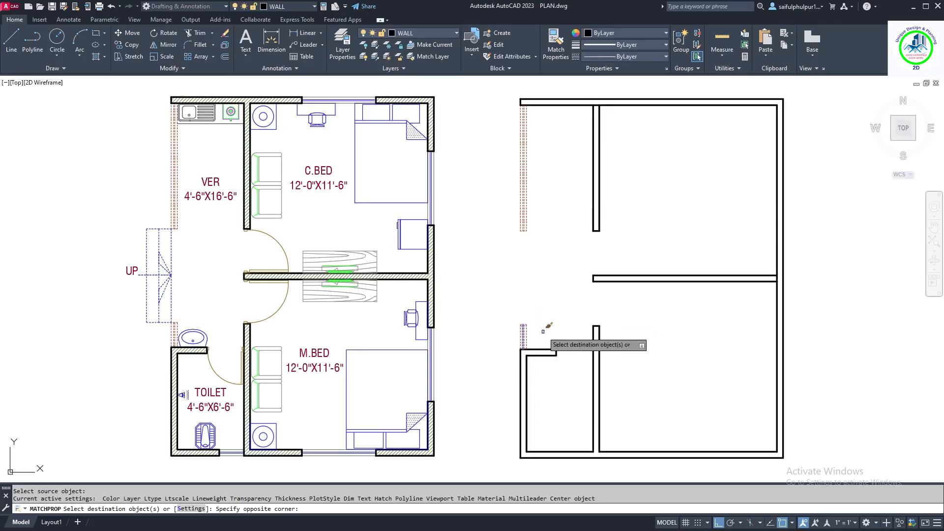
{"action": "key", "text": "Escape"}
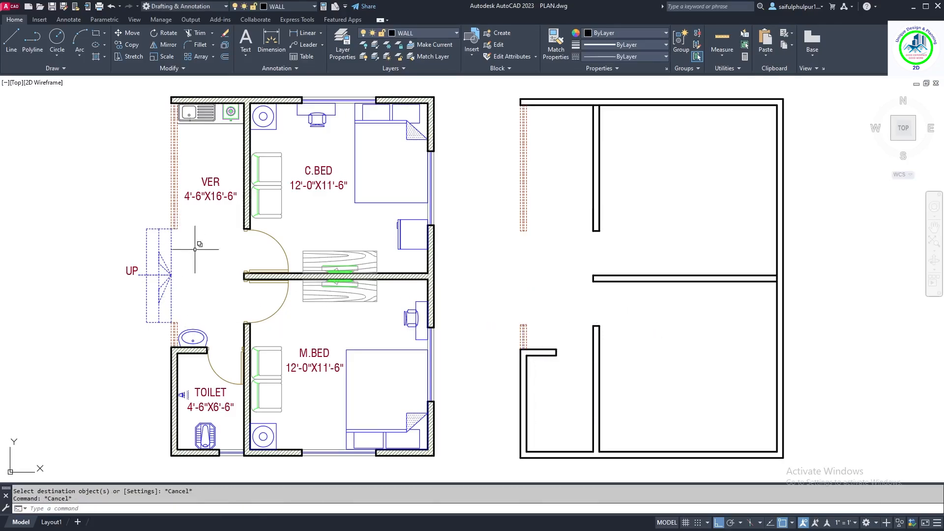
- Draw a vertical line along the veranda's outer edge, spanning the entrance gap between the two rail segments
{"action": "type", "text": "l"}
{"action": "key", "text": "Return"}
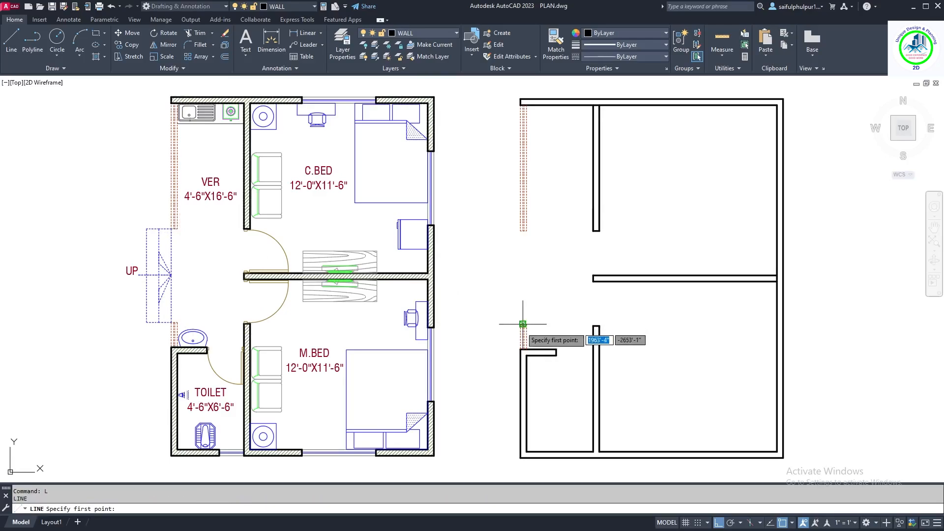
{"action": "left_click", "coordinate": [520, 325]}
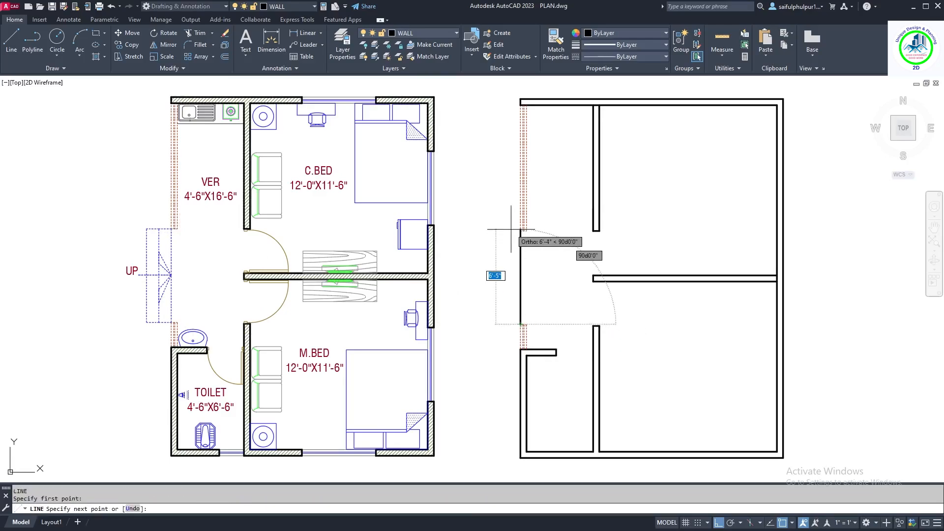
{"action": "left_click", "coordinate": [526, 247]}
{"action": "key", "text": "Return"}
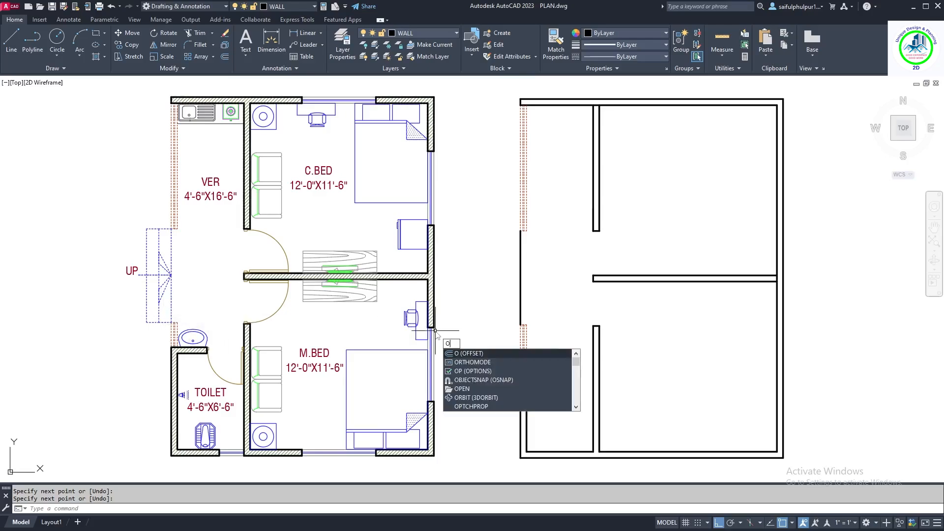
- Offset the entrance line outward twice at 10 inches to form the step treads
{"action": "key", "text": "Return"}
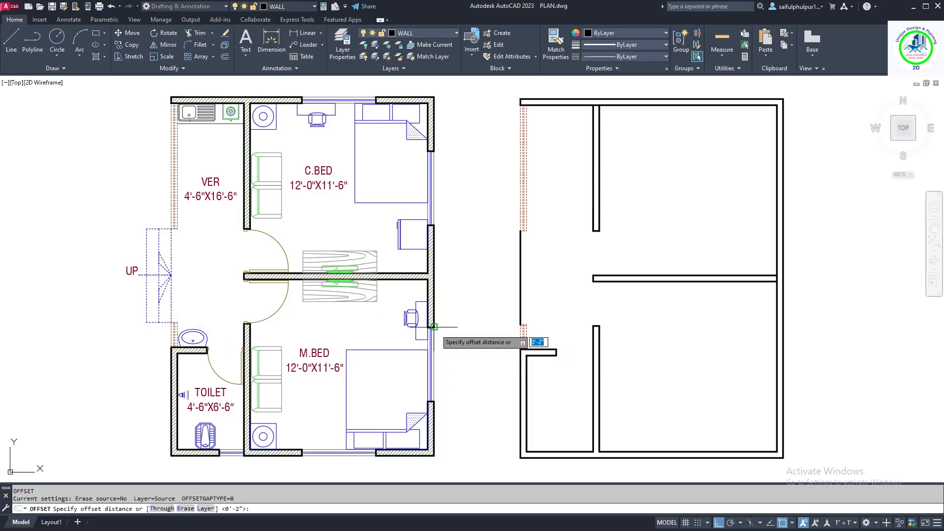
{"action": "type", "text": "10"}
{"action": "key", "text": "Return"}
{"action": "left_click", "coordinate": [520, 295]}
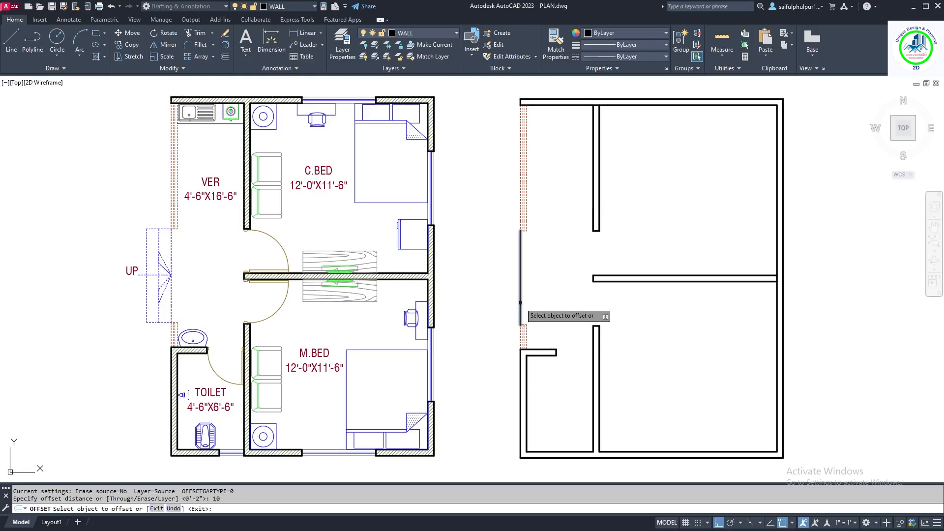
{"action": "left_click", "coordinate": [506, 301]}
{"action": "left_click", "coordinate": [507, 301]}
{"action": "left_click", "coordinate": [488, 297]}
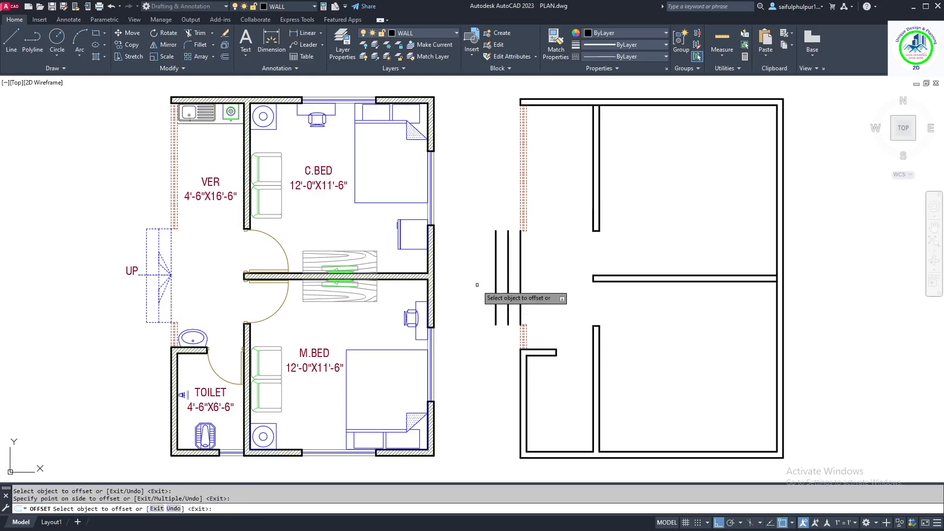
{"action": "key", "text": "Return"}
- Close the lower and upper ends of the entrance steps with horizontal lines from the outermost tread to the entrance line
{"action": "type", "text": "l"}
{"action": "key", "text": "Return"}
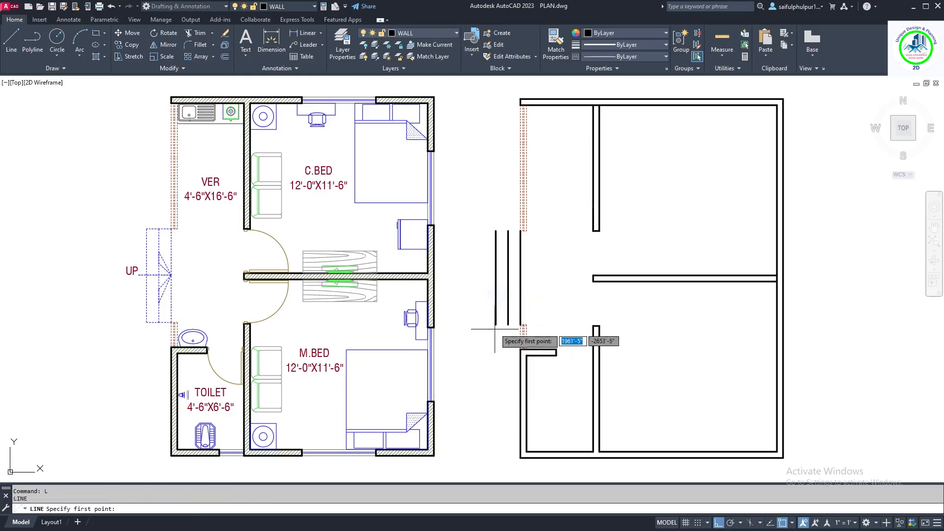
{"action": "left_click", "coordinate": [496, 325]}
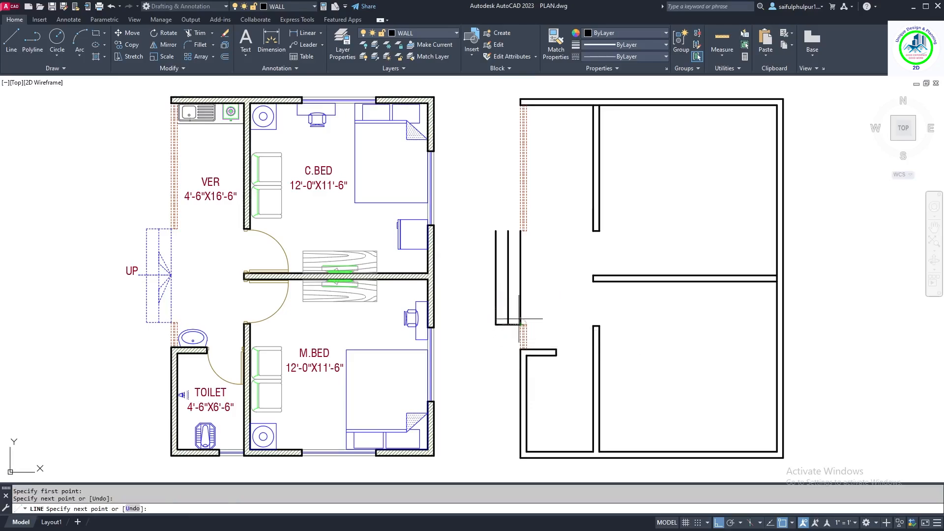
{"action": "key", "text": "Return"}
{"action": "left_click", "coordinate": [495, 231]}
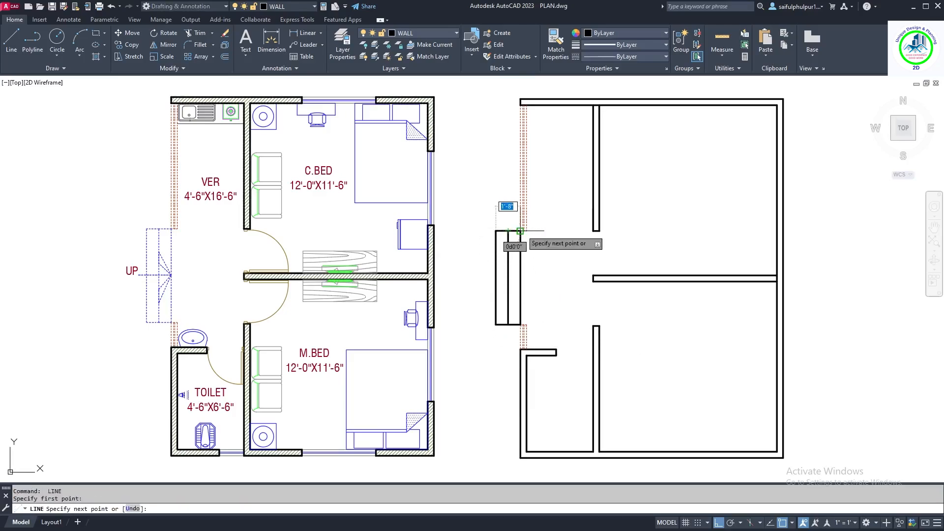
{"action": "left_click", "coordinate": [520, 230]}
{"action": "key", "text": "Return"}
- Match all the new entrance step lines to the properties of the reference plan's dashed blue step line
{"action": "type", "text": "m"}
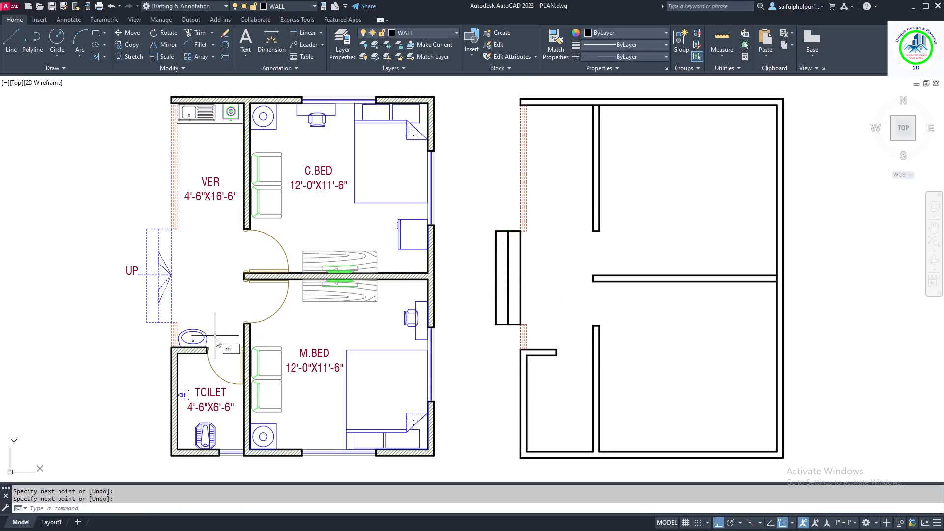
{"action": "type", "text": "a"}
{"action": "key", "text": "Return"}
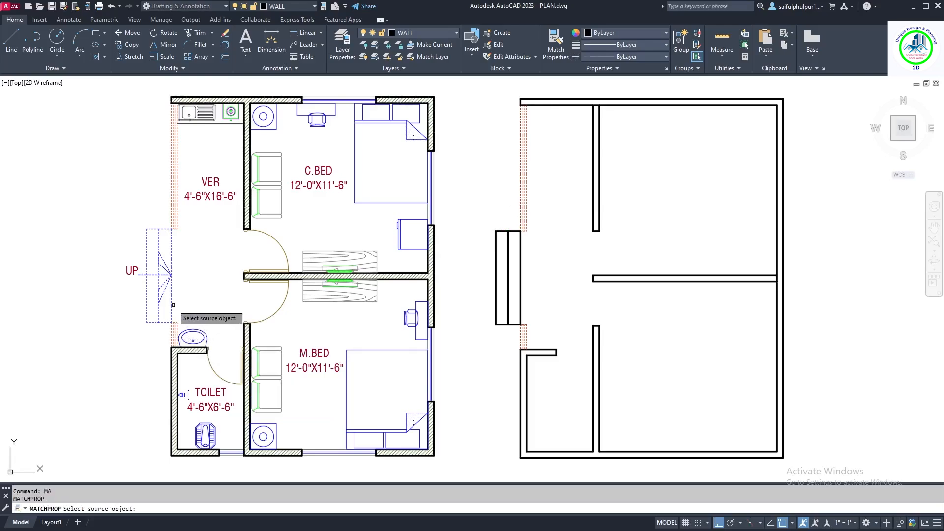
{"action": "left_click", "coordinate": [172, 304]}
{"action": "left_click", "coordinate": [490, 229]}
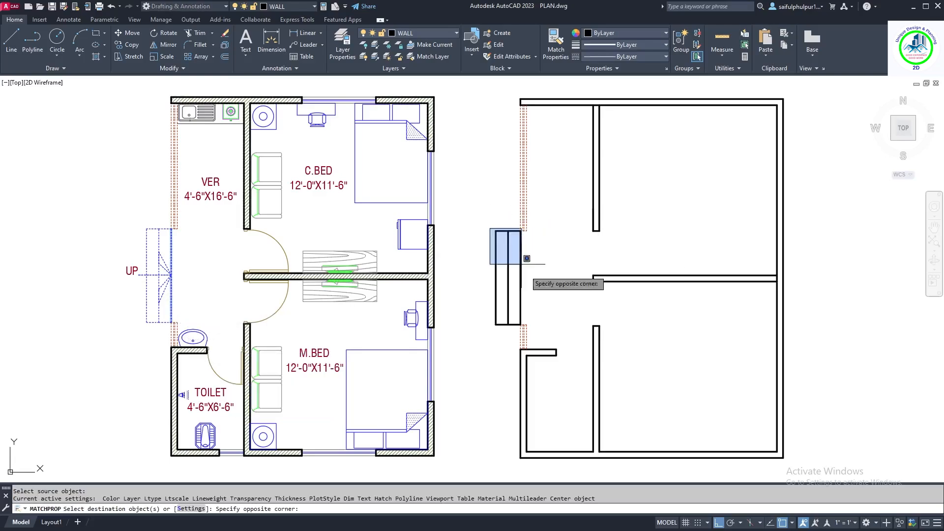
{"action": "left_click", "coordinate": [525, 333]}
{"action": "right_click", "coordinate": [559, 276]}
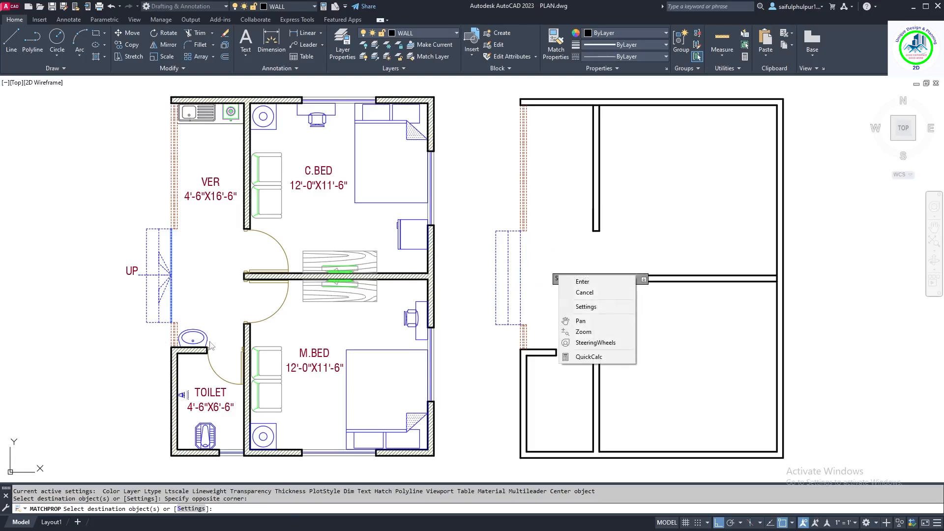
{"action": "left_click", "coordinate": [580, 281]}
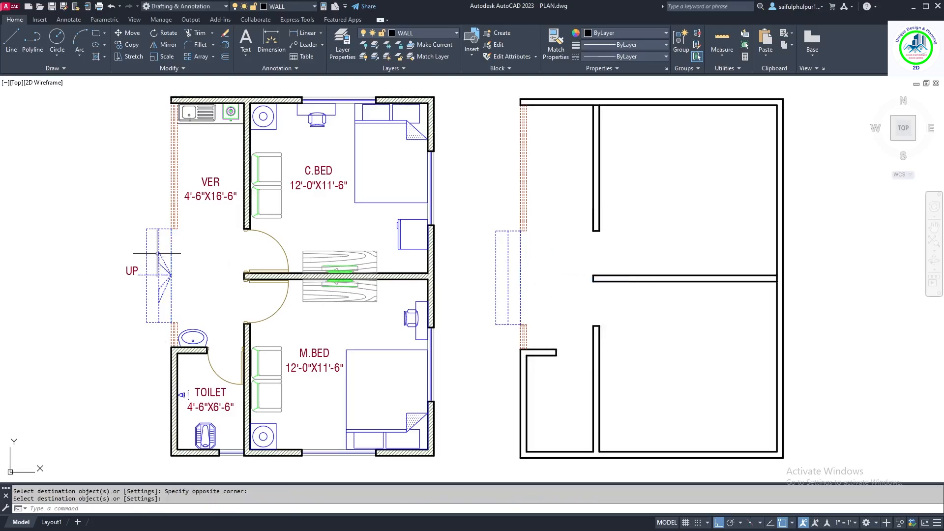
- Copy the reference plan's UP label and direction arrow to the midpoint of the new steps' inner line
{"action": "left_click", "coordinate": [117, 252]}
{"action": "left_click", "coordinate": [207, 305]}
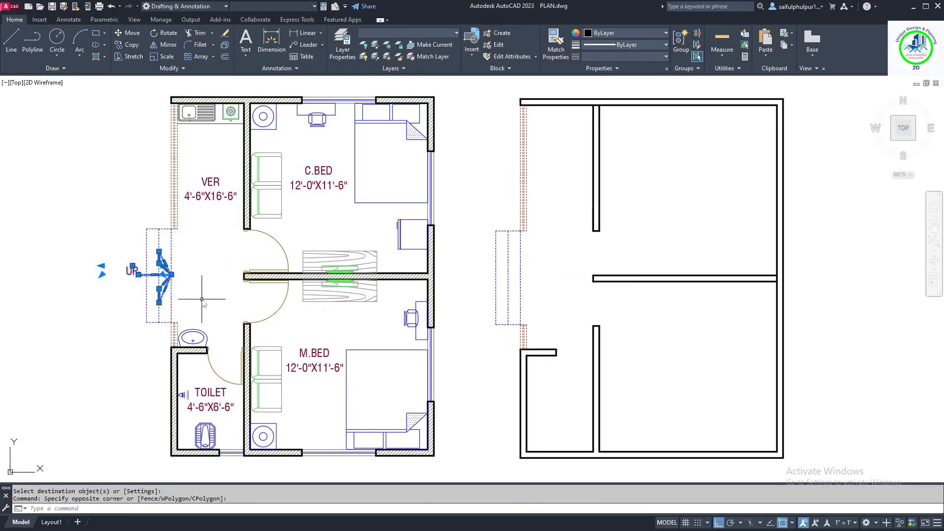
{"action": "type", "text": "co"}
{"action": "key", "text": "Return"}
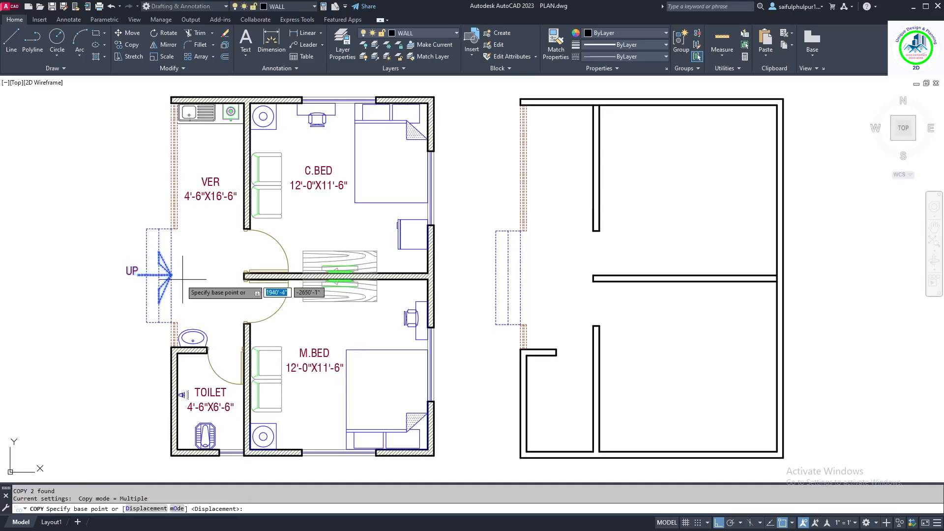
{"action": "left_click", "coordinate": [171, 276]}
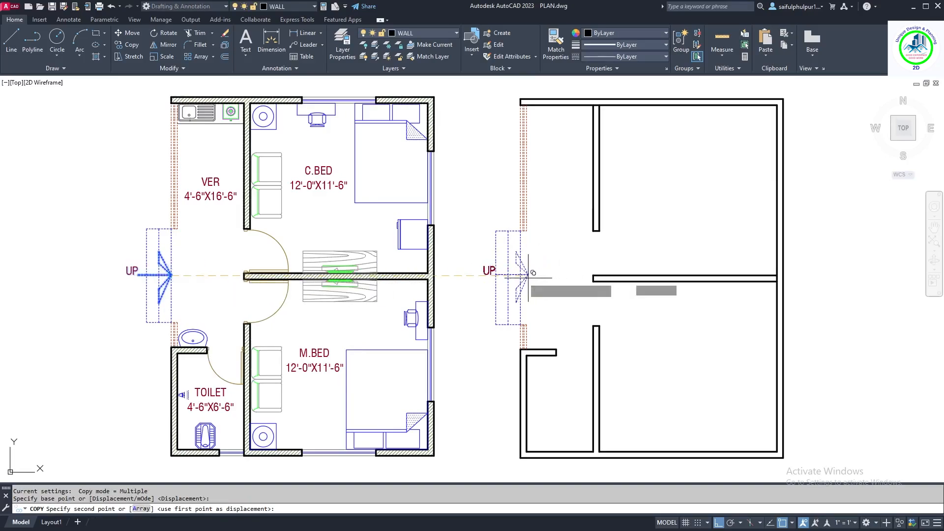
{"action": "left_click", "coordinate": [520, 276]}
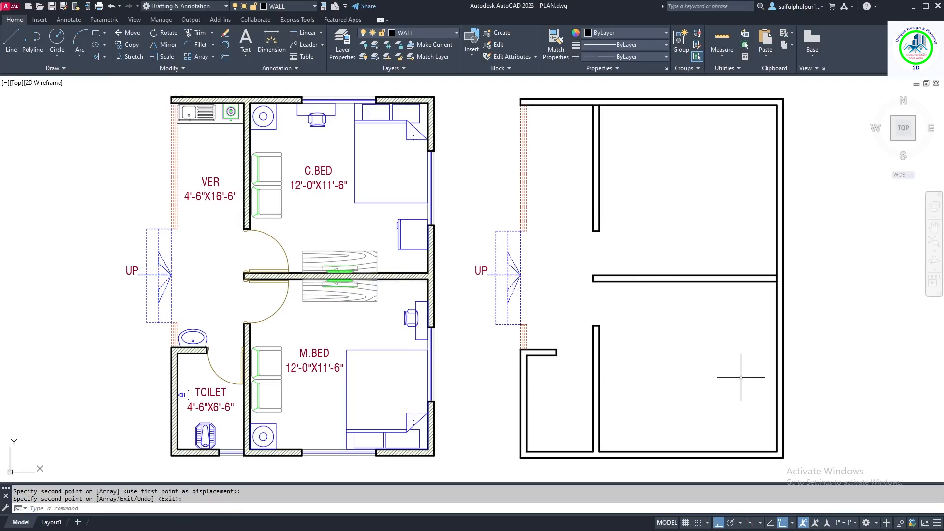
- Trim the outer wall's inner line where the middle partition between the bedrooms joins it
{"action": "type", "text": "tr"}
{"action": "key", "text": "Return"}
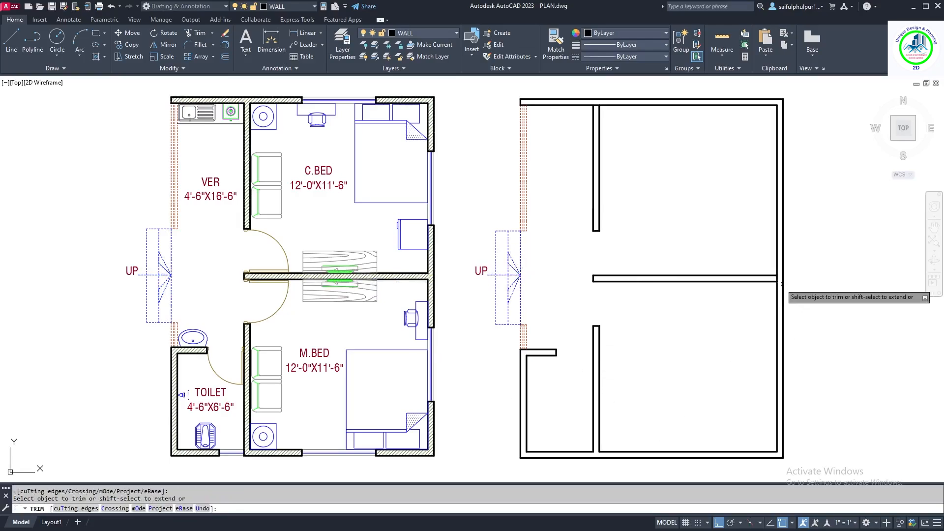
{"action": "key", "text": "Return"}
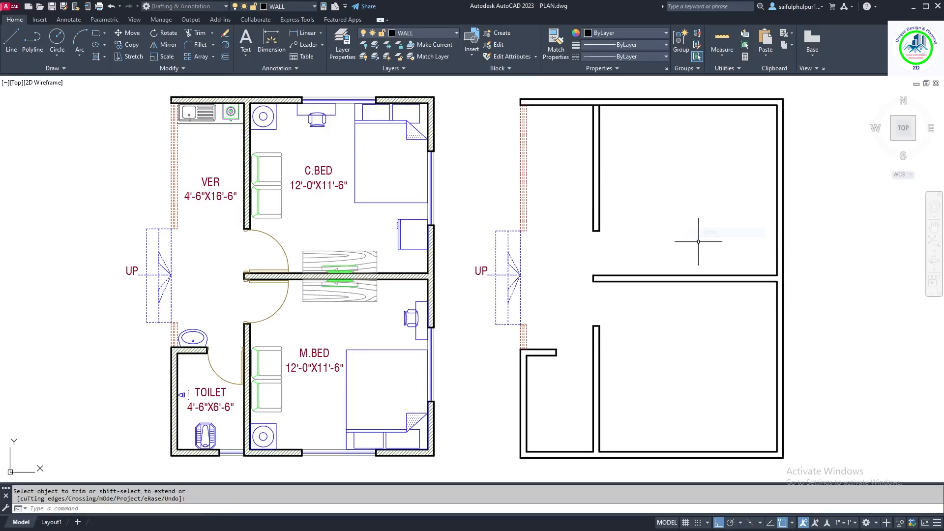
{"action": "left_click", "coordinate": [325, 196]}
{"action": "left_click", "coordinate": [301, 152]}
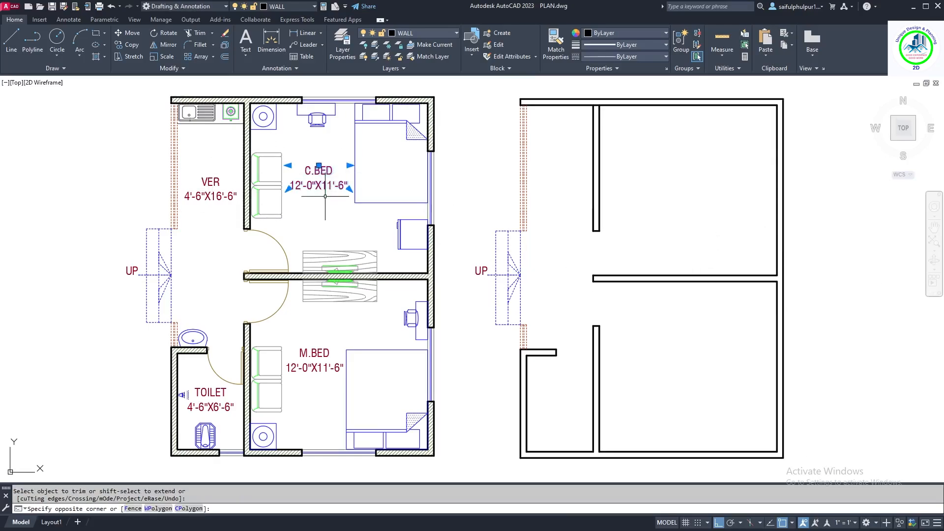
{"action": "type", "text": "m"}
{"action": "key", "text": "Return"}
{"action": "left_click", "coordinate": [329, 200]}
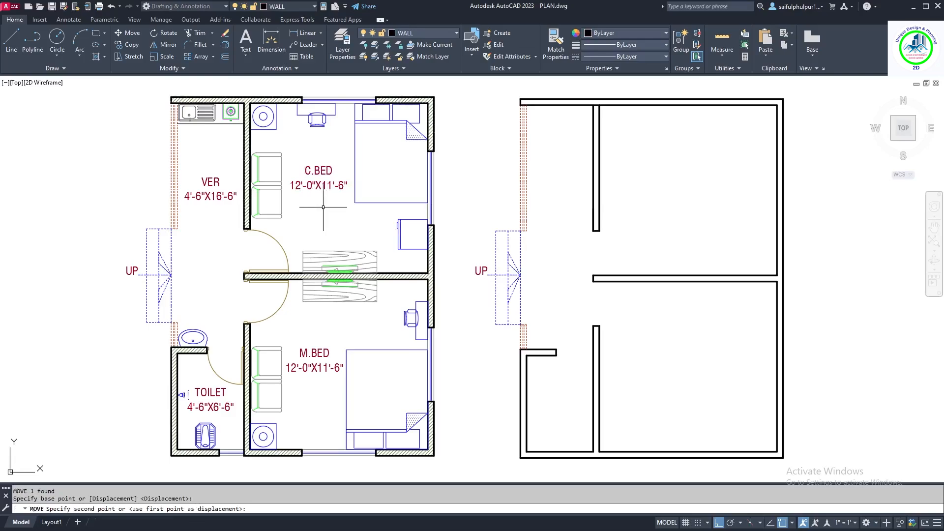
{"action": "key", "text": "Escape"}
- Copy the reference plan's C.BED 12'-0"X11'-6" label into the new plan's upper bedroom
{"action": "left_click", "coordinate": [351, 140]}
{"action": "left_click", "coordinate": [316, 210]}
{"action": "type", "text": "co"}
{"action": "key", "text": "Return"}
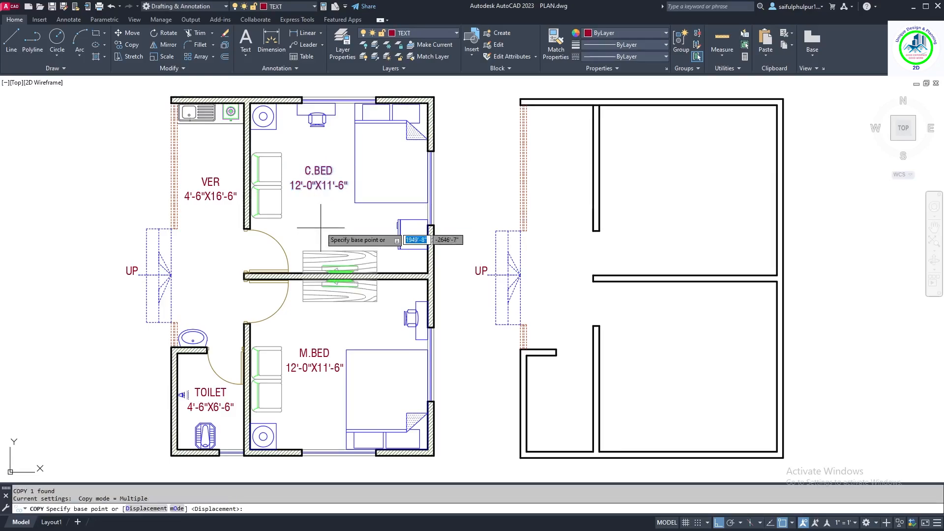
{"action": "left_click", "coordinate": [319, 225]}
{"action": "left_click", "coordinate": [689, 228]}
{"action": "key", "text": "Return"}
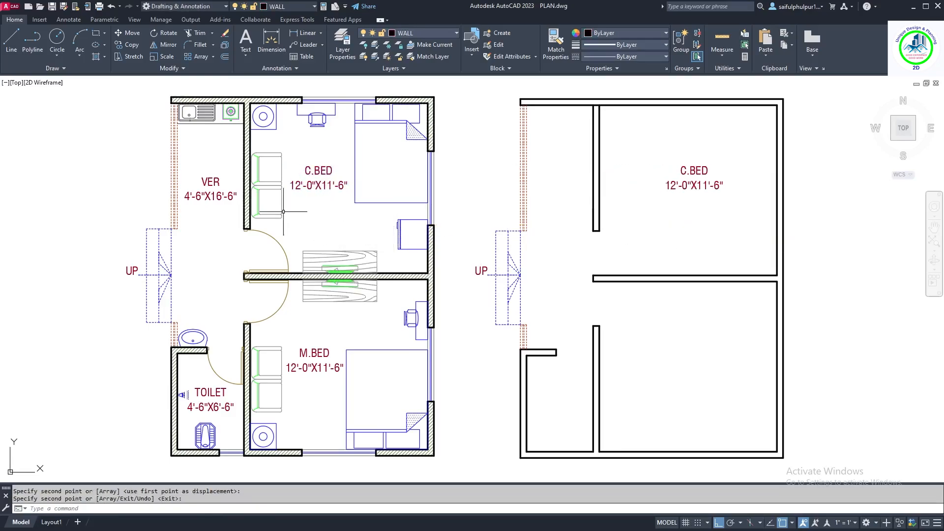
- Copy the reference plan's M.BED 12'-0"X11'-6" label into the new plan's lower bedroom
{"action": "left_click", "coordinate": [322, 368]}
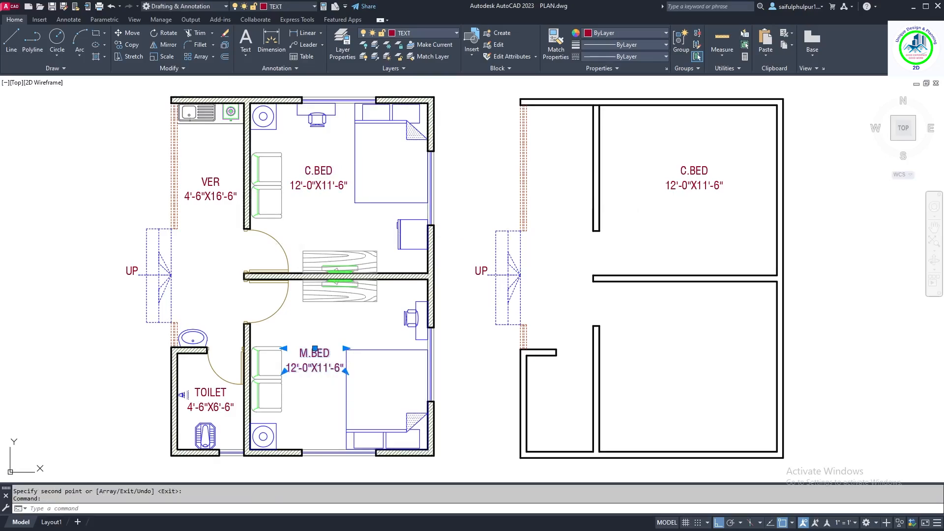
{"action": "key", "text": "Return"}
{"action": "left_click", "coordinate": [345, 373]}
{"action": "left_click", "coordinate": [718, 388]}
{"action": "key", "text": "Return"}
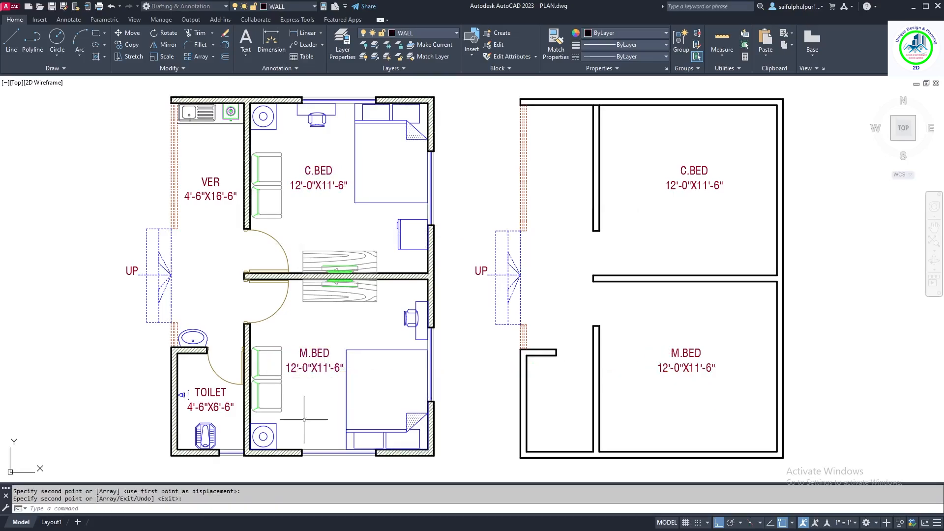
- Copy the reference plan's TOILET 4'-6"X6'-6" label into the new plan's toilet
{"action": "left_click", "coordinate": [225, 405]}
{"action": "left_click", "coordinate": [224, 412]}
{"action": "type", "text": "co"}
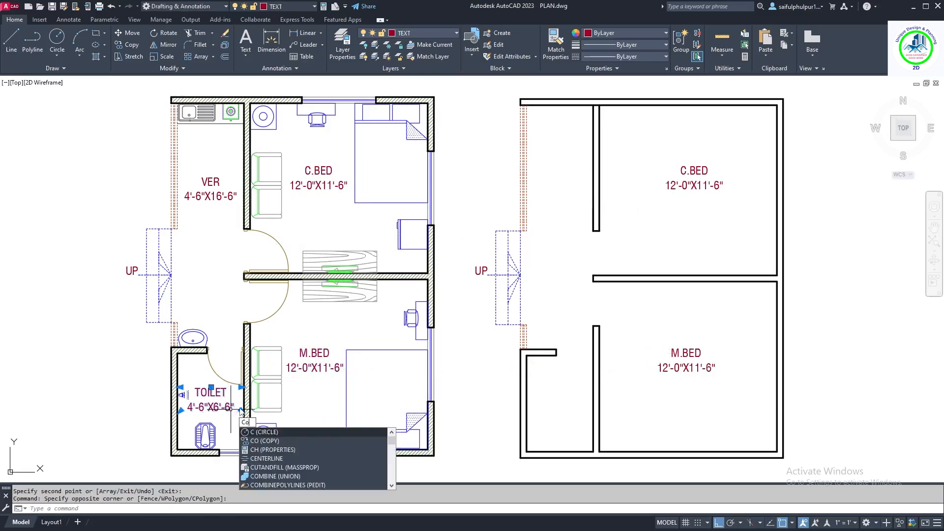
{"action": "key", "text": "Return"}
{"action": "left_click", "coordinate": [208, 352]}
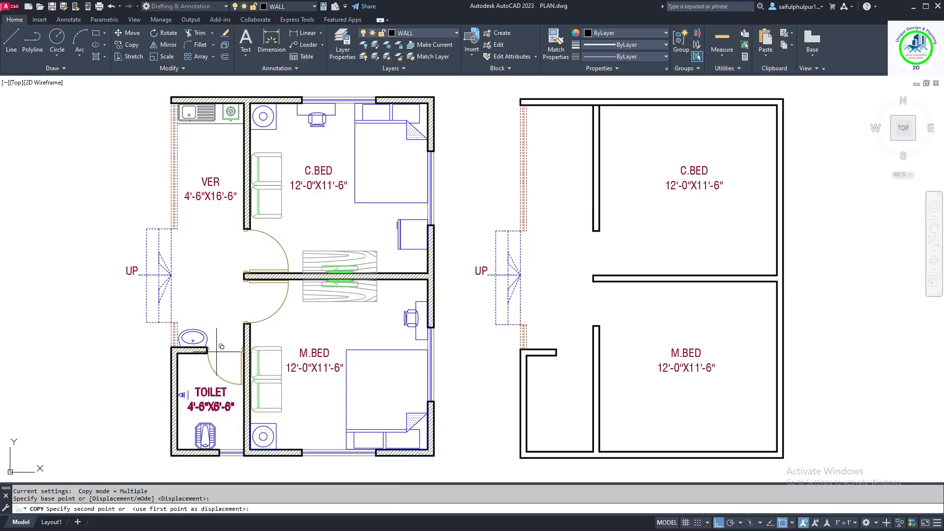
{"action": "left_click", "coordinate": [570, 318]}
{"action": "key", "text": "Return"}
- Copy the reference plan's VER 4'-6"X16'-6" label into the new plan's veranda
{"action": "left_click", "coordinate": [215, 152]}
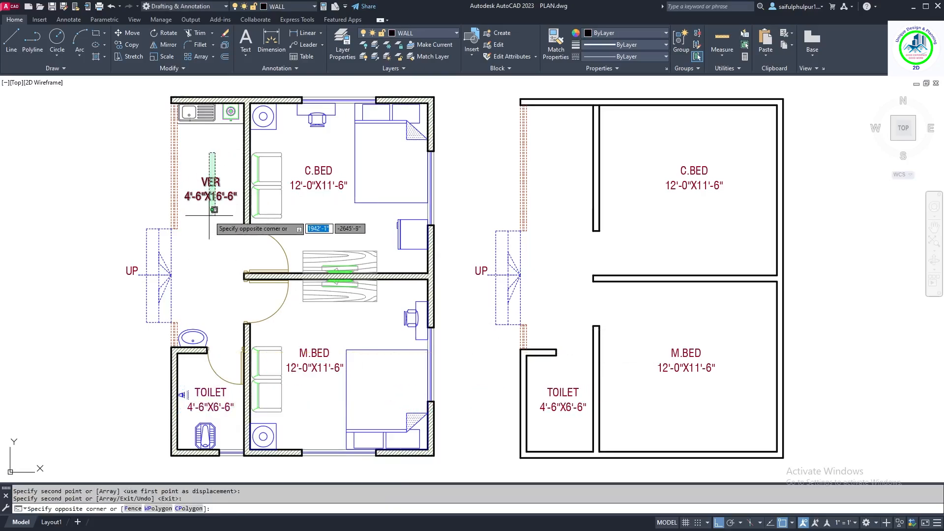
{"action": "left_click", "coordinate": [214, 217]}
{"action": "type", "text": "co"}
{"action": "key", "text": "Return"}
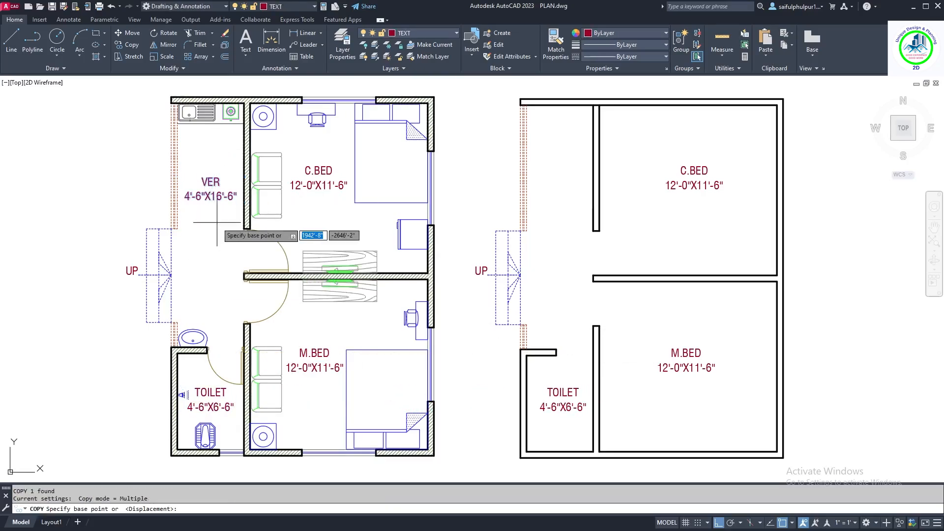
{"action": "left_click", "coordinate": [208, 214]}
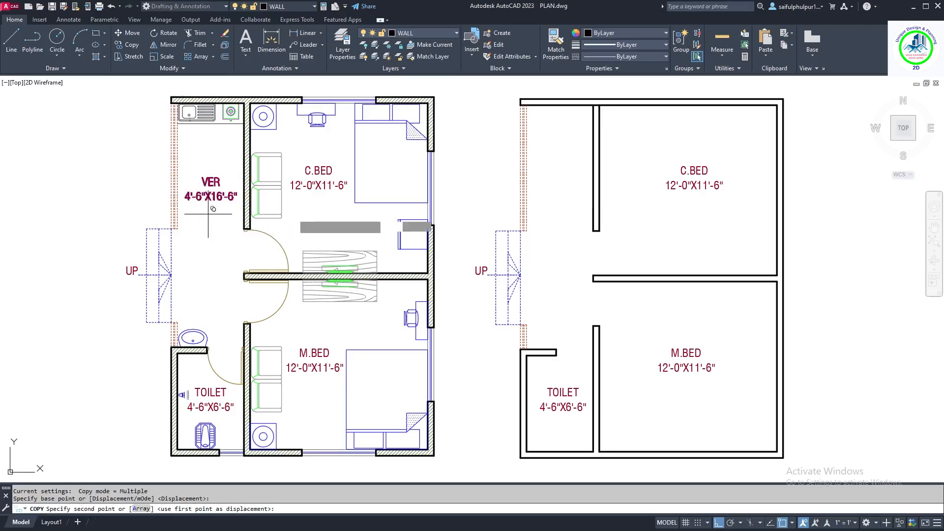
{"action": "key", "text": "Return"}
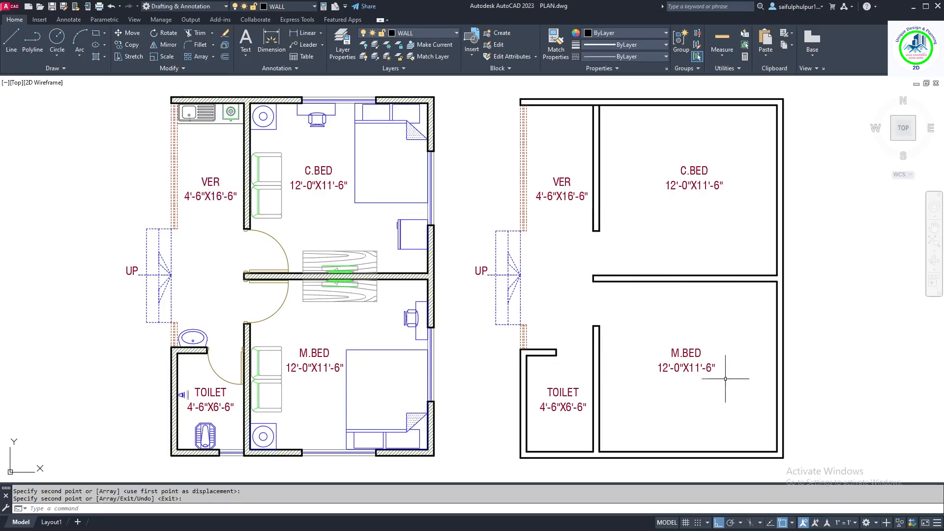
- Draw a horizontal guide line outward from the midpoint of the inner line of M.BED's right-hand outer wall
{"action": "type", "text": "l"}
{"action": "key", "text": "Return"}
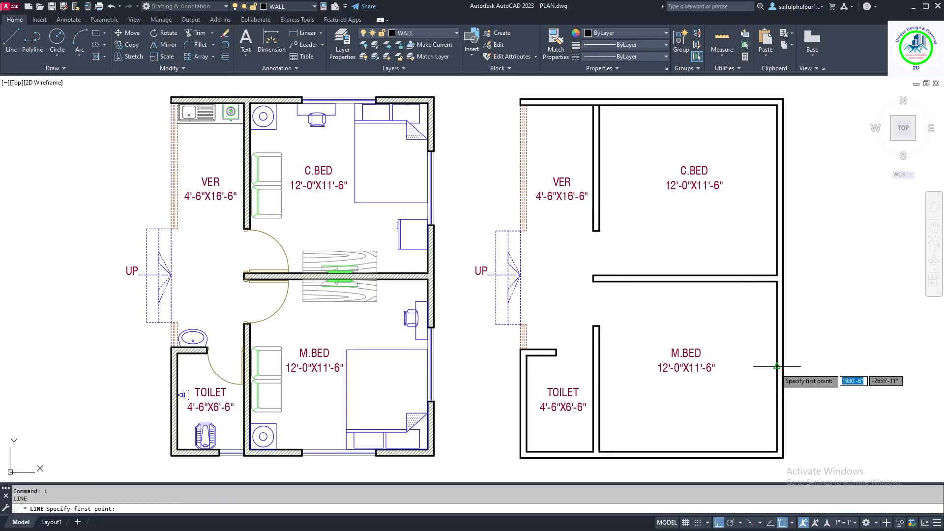
{"action": "left_click", "coordinate": [778, 366]}
{"action": "left_click", "coordinate": [879, 366]}
{"action": "key", "text": "Return"}
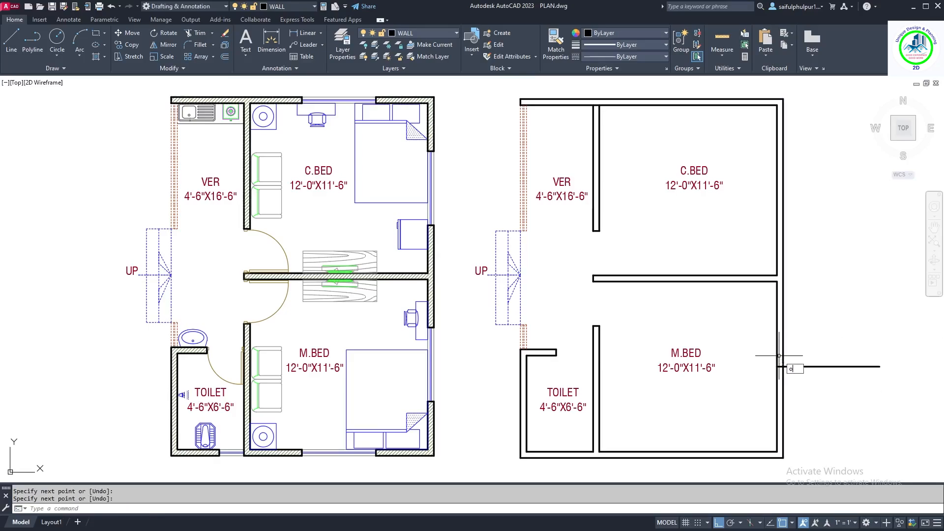
- Offset the horizontal guide line at M.BED's right-hand wall by 2'6 both above and below it
{"action": "type", "text": "o"}
{"action": "key", "text": "Return"}
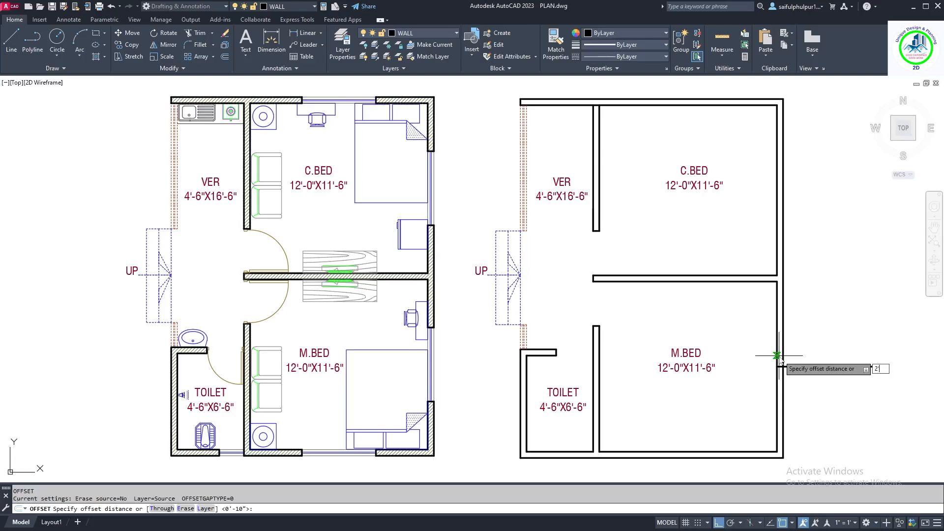
{"action": "key", "text": "Return"}
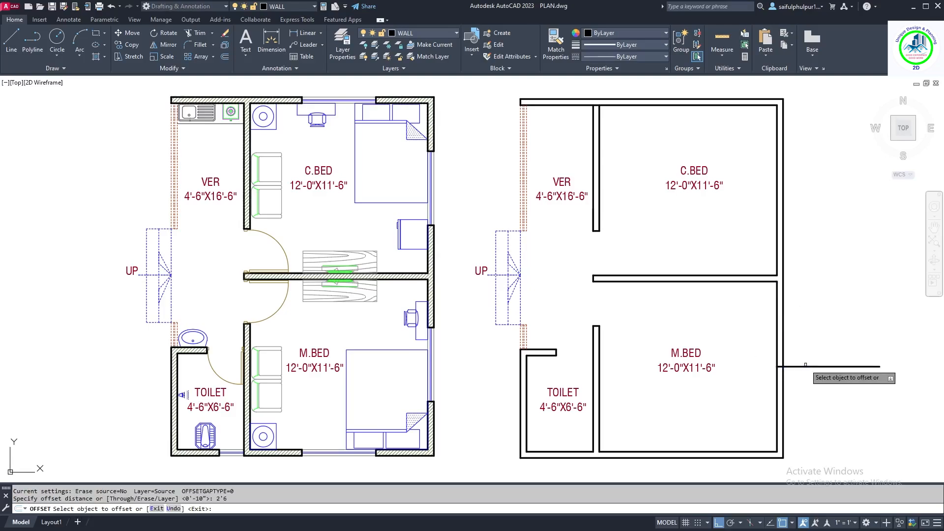
{"action": "left_click", "coordinate": [804, 367]}
{"action": "left_click", "coordinate": [805, 347]}
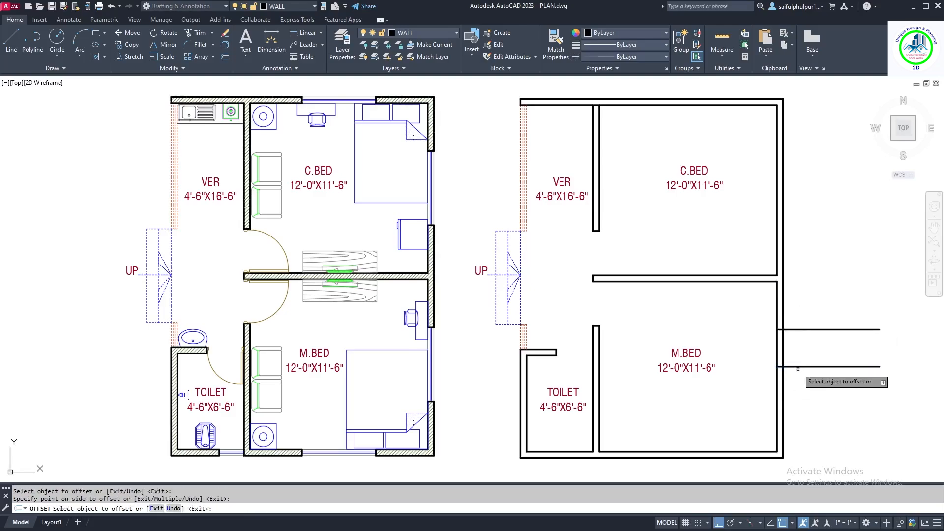
{"action": "left_click", "coordinate": [799, 367]}
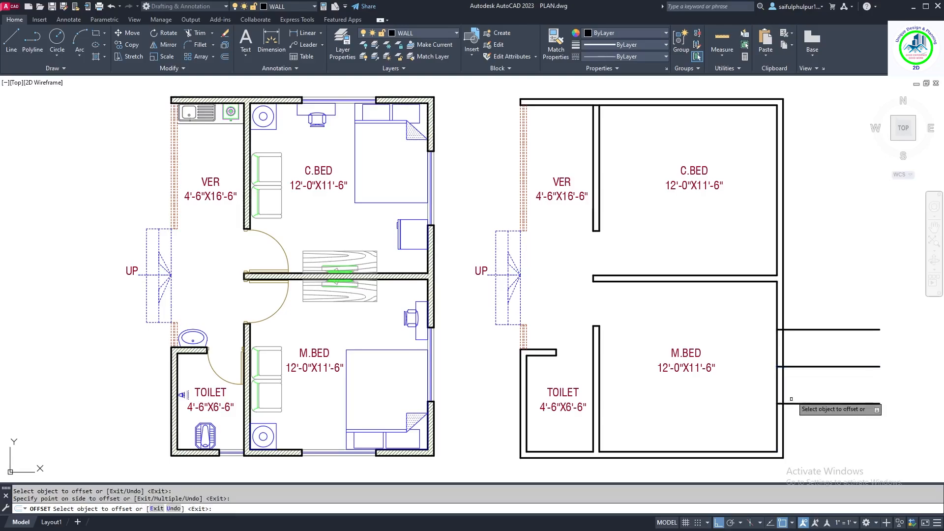
{"action": "left_click", "coordinate": [808, 374]}
{"action": "key", "text": "Return"}
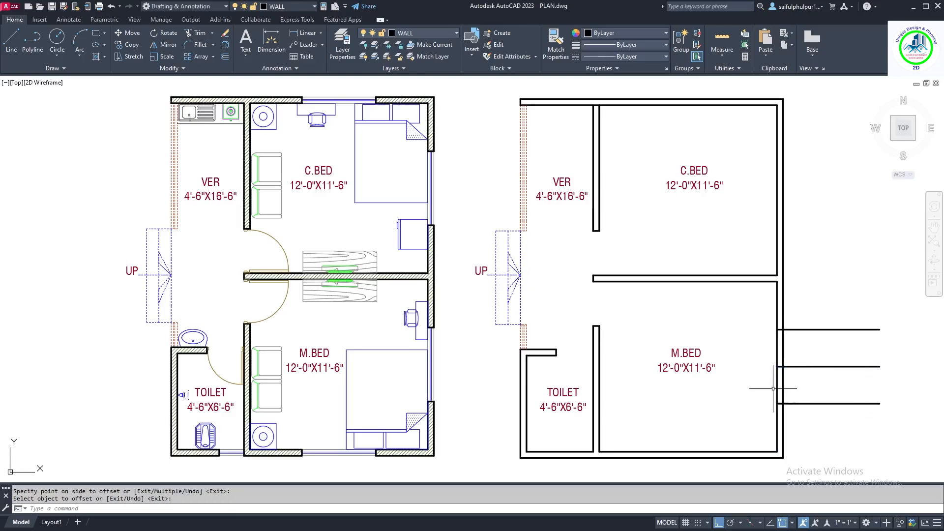
{"action": "type", "text": "tr"}
{"action": "key", "text": "Return"}
{"action": "key", "text": "Return"}
{"action": "left_click", "coordinate": [789, 385]}
{"action": "left_click", "coordinate": [766, 385]}
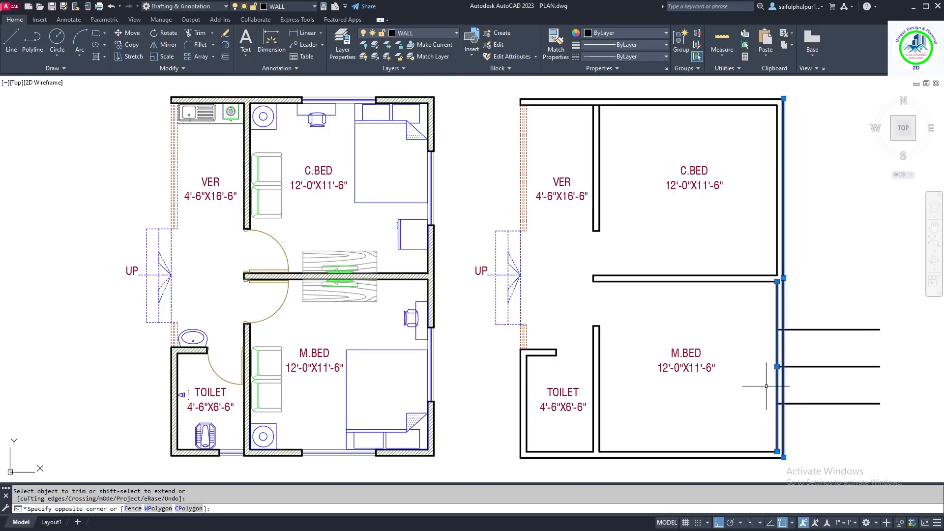
{"action": "key", "text": "Escape"}
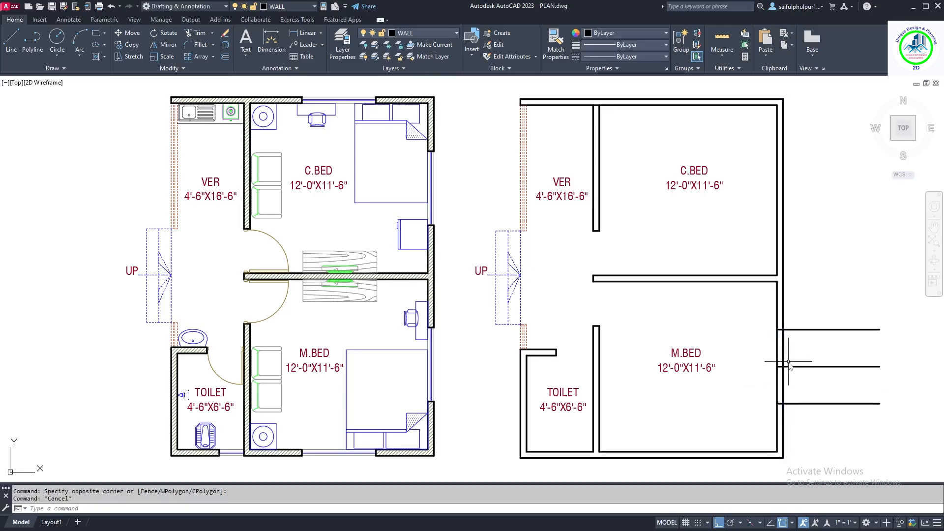
- Trim both lines of M.BED's right-hand outer wall between the two offset guide lines to open the window gap
{"action": "type", "text": "tr"}
{"action": "key", "text": "Return"}
{"action": "left_click", "coordinate": [799, 343]}
{"action": "left_click", "coordinate": [753, 344]}
{"action": "left_click", "coordinate": [785, 377]}
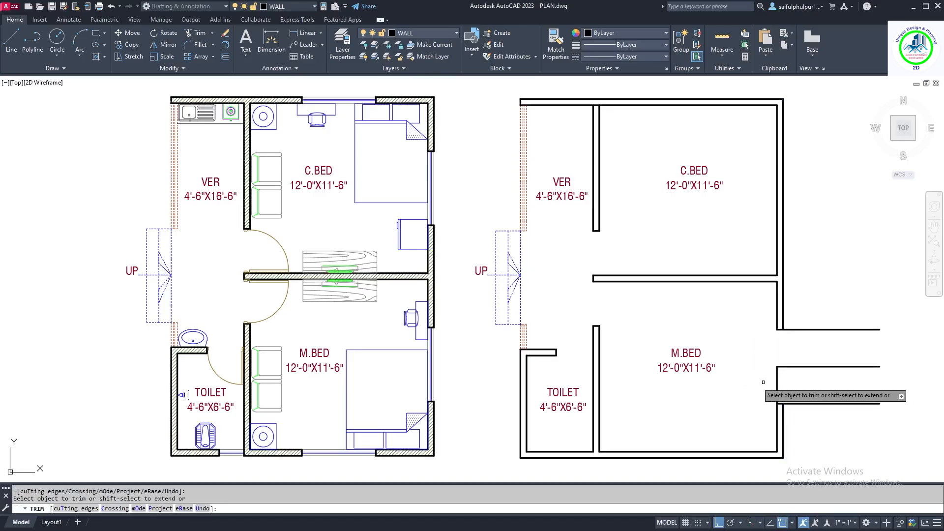
{"action": "left_click", "coordinate": [763, 382]}
{"action": "left_click", "coordinate": [793, 380]}
{"action": "right_click", "coordinate": [807, 336]}
{"action": "left_click", "coordinate": [828, 345]}
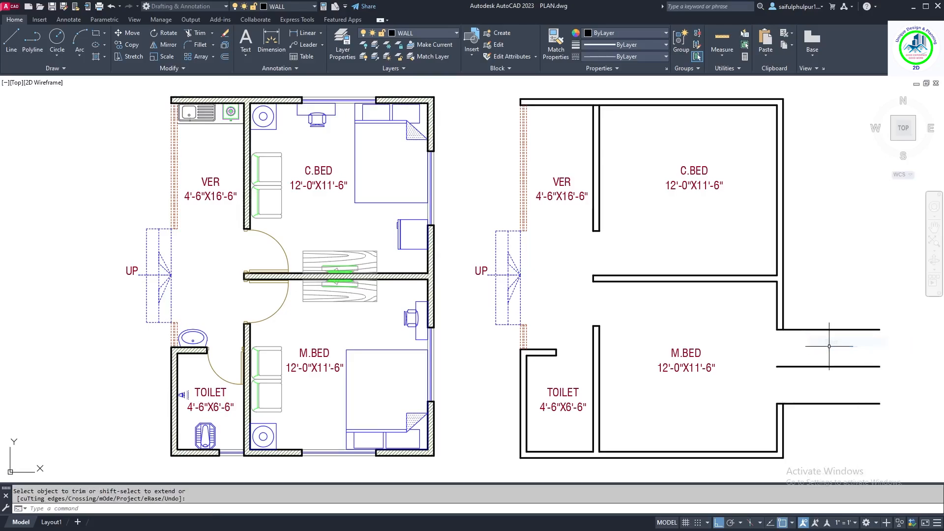
- Copy the three horizontal guide lines from M.BED's window opening to the midpoint of C.BED's right-hand wall
{"action": "left_click", "coordinate": [849, 309]}
{"action": "left_click", "coordinate": [823, 419]}
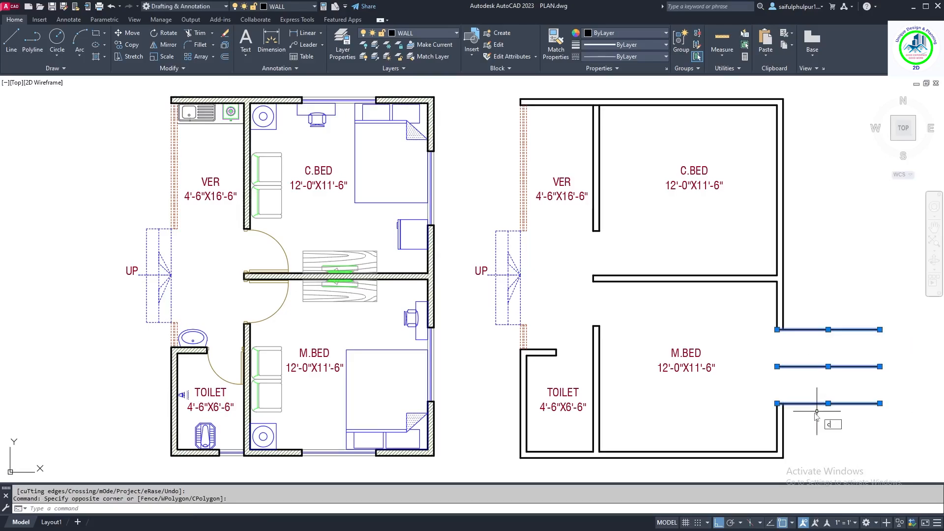
{"action": "type", "text": "co"}
{"action": "key", "text": "Return"}
{"action": "left_click", "coordinate": [776, 367]}
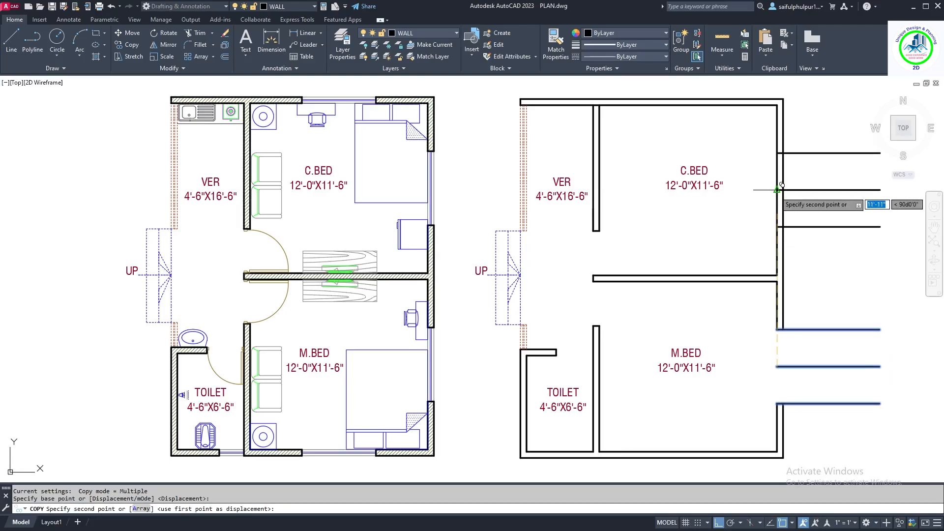
{"action": "left_click", "coordinate": [777, 190]}
{"action": "key", "text": "Escape"}
- Erase the middle guide line at C.BED's right-hand wall
{"action": "left_click", "coordinate": [811, 201]}
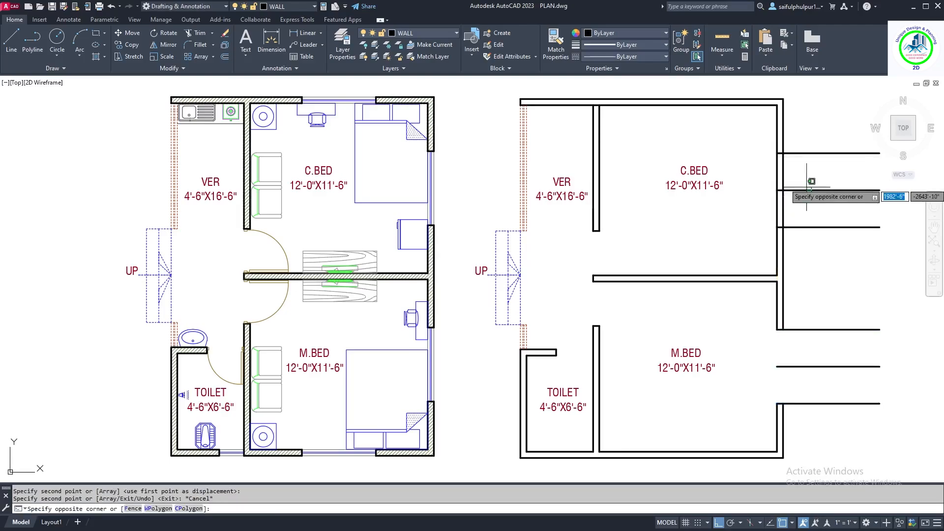
{"action": "left_click", "coordinate": [807, 171]}
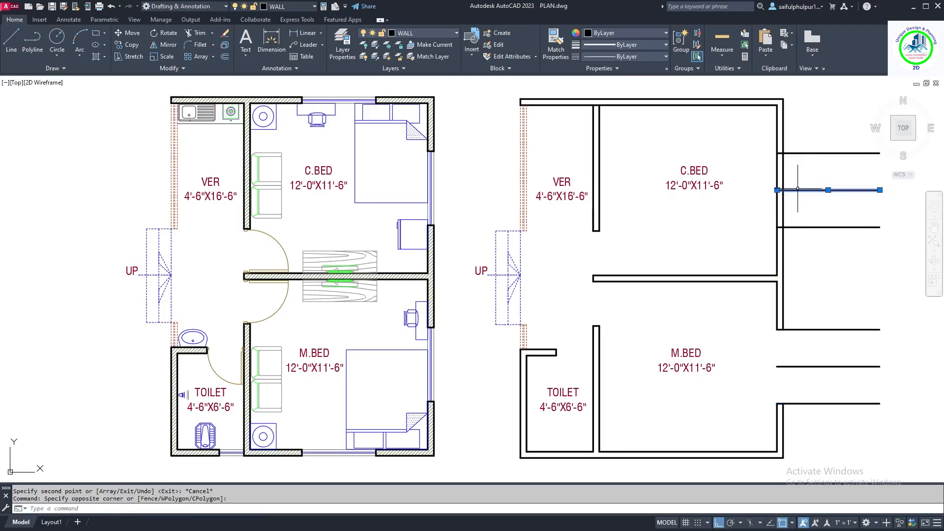
{"action": "type", "text": "E"}
{"action": "key", "text": "Return"}
- Trim C.BED's right-hand wall between its guide lines, and remove the leftover guide lines beside both bedrooms
{"action": "key", "text": "Return"}
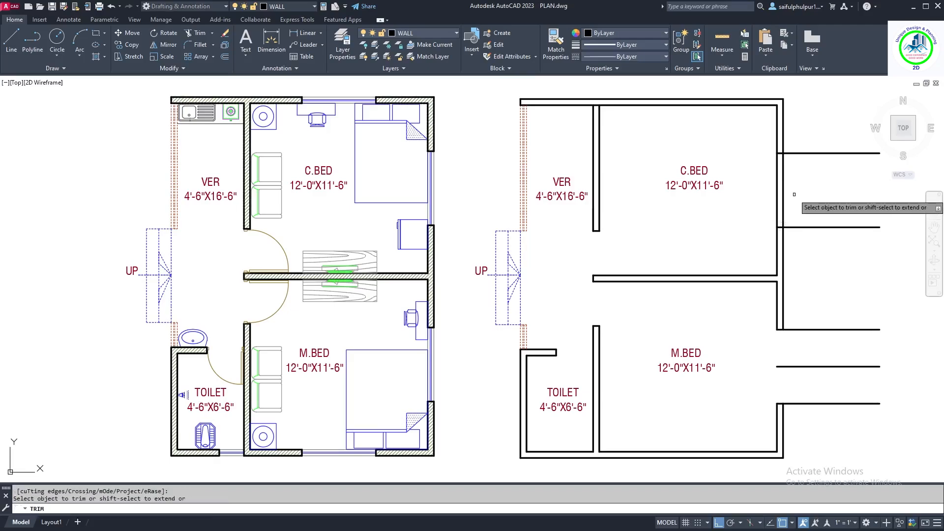
{"action": "left_click", "coordinate": [795, 194]}
{"action": "left_click", "coordinate": [756, 202]}
{"action": "left_click", "coordinate": [805, 149]}
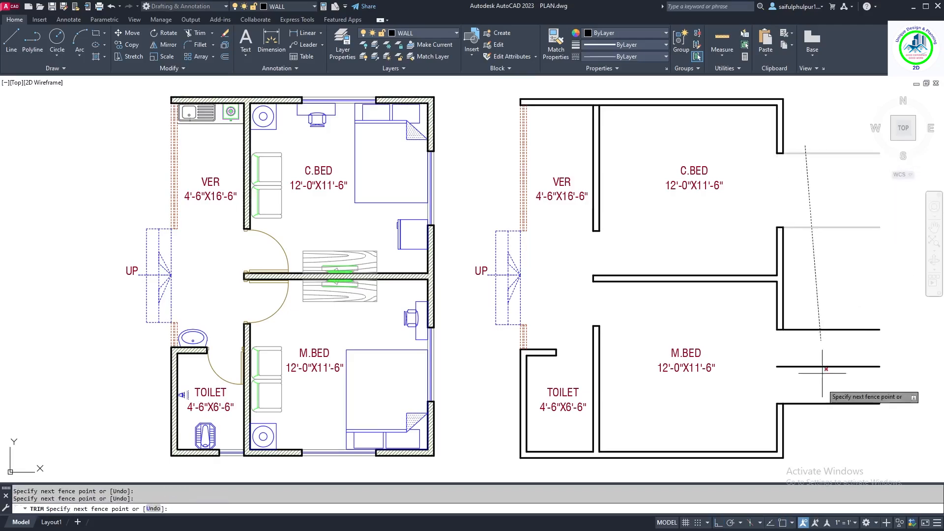
{"action": "left_click", "coordinate": [816, 417]}
{"action": "right_click", "coordinate": [831, 268]}
{"action": "left_click", "coordinate": [835, 278]}
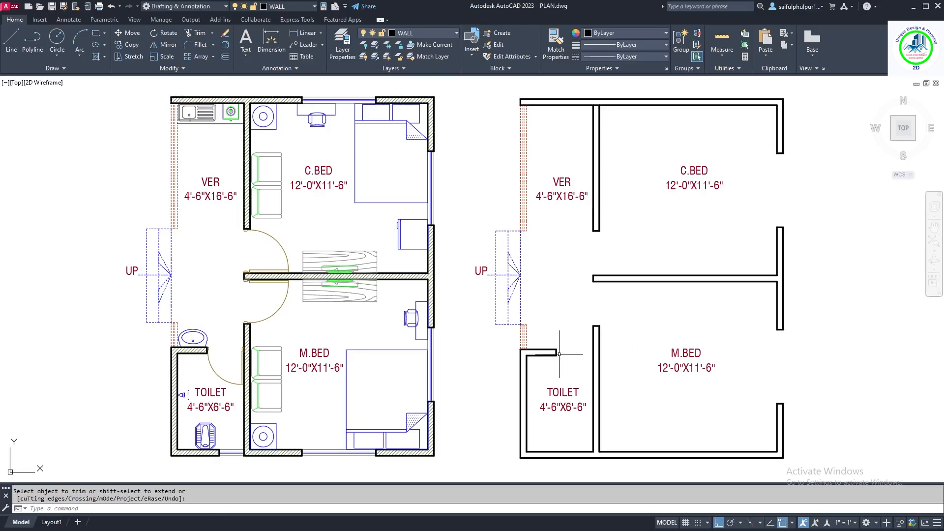
- Draw a vertical guide line from the midpoint of M.BED's bottom wall inner line up past the plan's top wall
{"action": "type", "text": "L"}
{"action": "key", "text": "Return"}
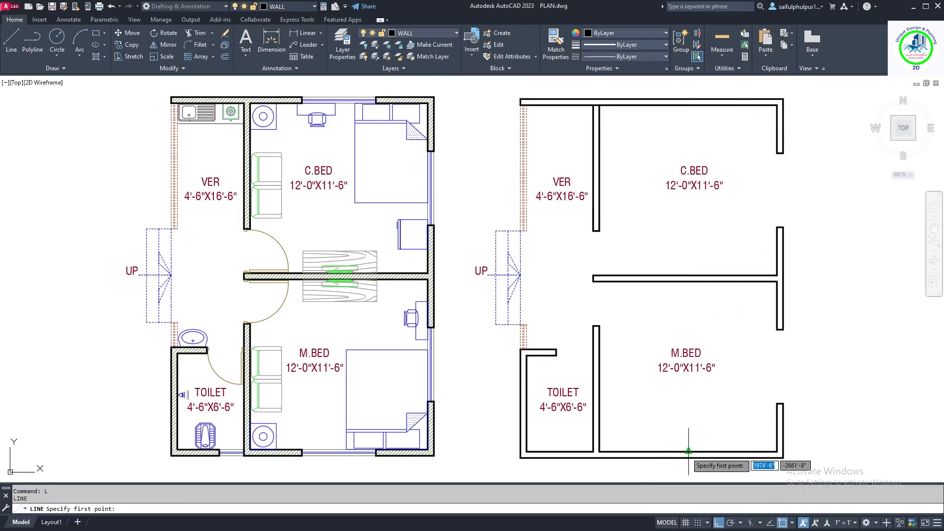
{"action": "left_click", "coordinate": [688, 452]}
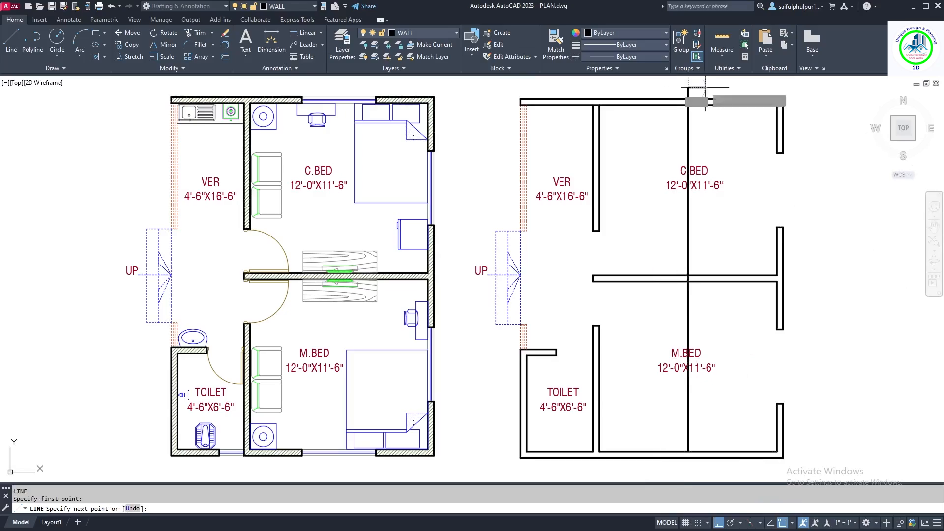
{"action": "key", "text": "Return"}
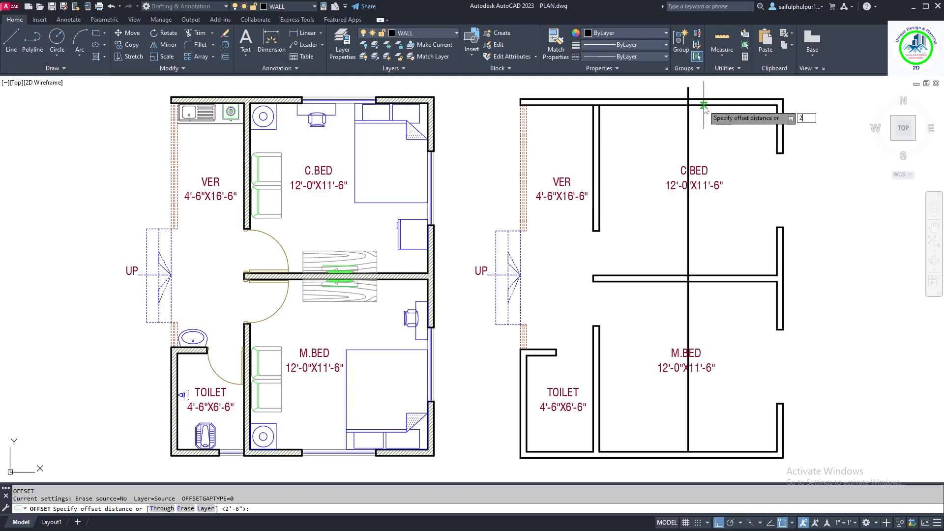
- Offset the vertical guide line through the bedrooms by 2'6 to both sides
{"action": "type", "text": "2'6"}
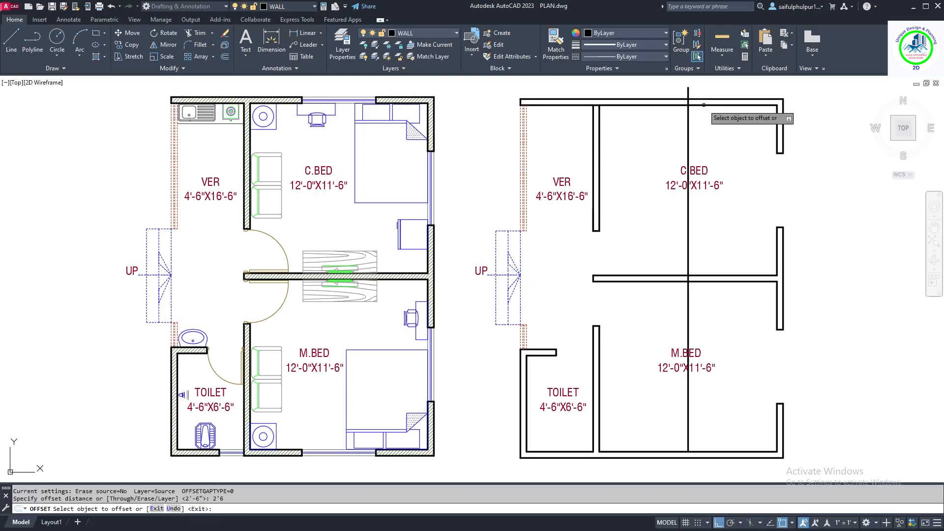
{"action": "key", "text": "Return"}
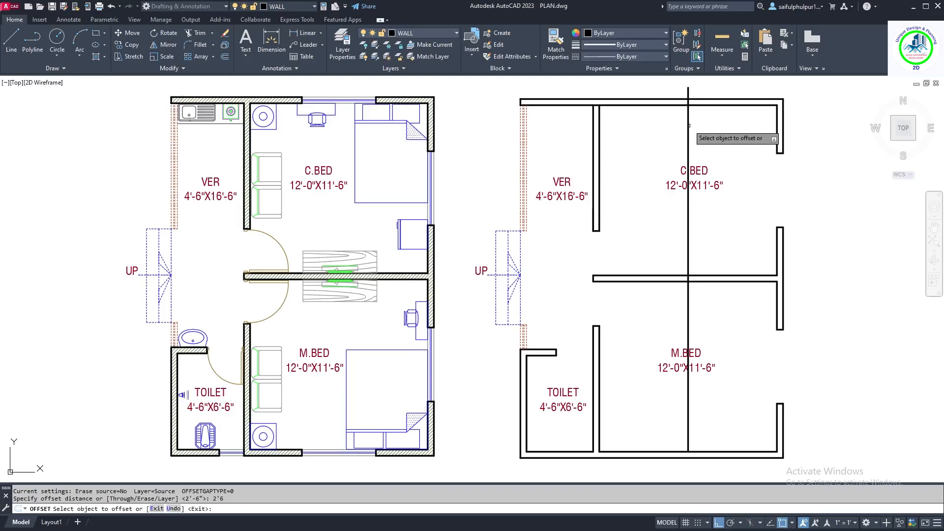
{"action": "left_click", "coordinate": [688, 125]}
{"action": "left_click", "coordinate": [713, 128]}
{"action": "left_click", "coordinate": [688, 125]}
{"action": "left_click", "coordinate": [640, 133]}
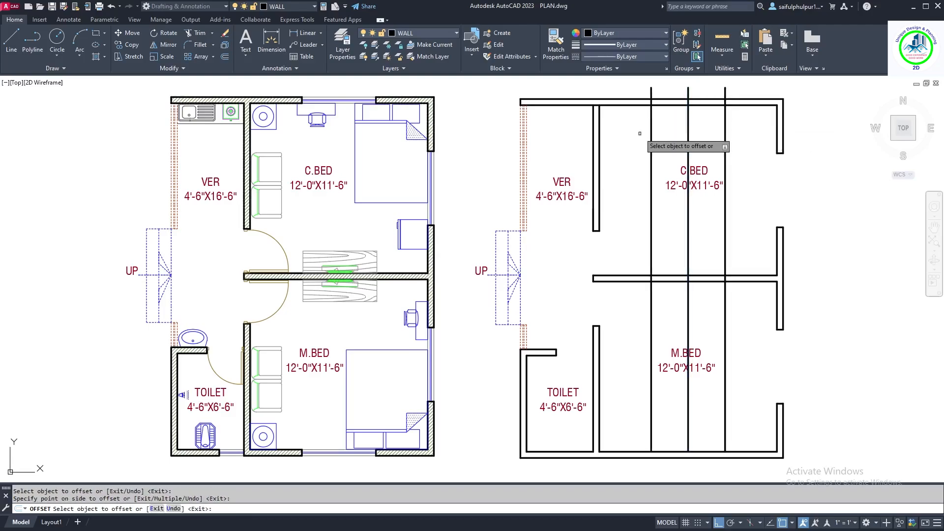
{"action": "right_click", "coordinate": [639, 134]}
{"action": "left_click", "coordinate": [648, 138]}
- Trim both lines of C.BED's top wall between the two offset vertical lines to open the window gap
{"action": "type", "text": "tr"}
{"action": "key", "text": "Return"}
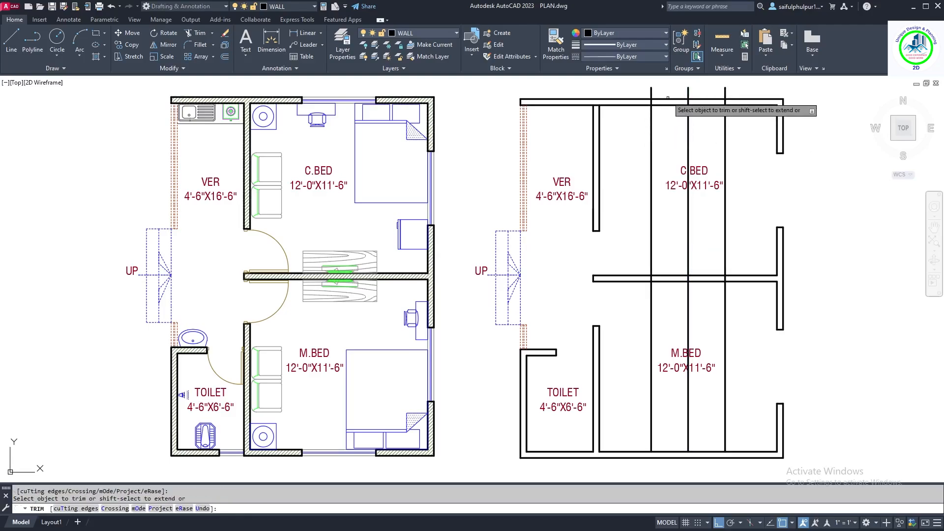
{"action": "left_click", "coordinate": [669, 88]}
{"action": "left_click", "coordinate": [666, 122]}
{"action": "left_click", "coordinate": [705, 90]}
{"action": "left_click", "coordinate": [708, 118]}
{"action": "key", "text": "Return"}
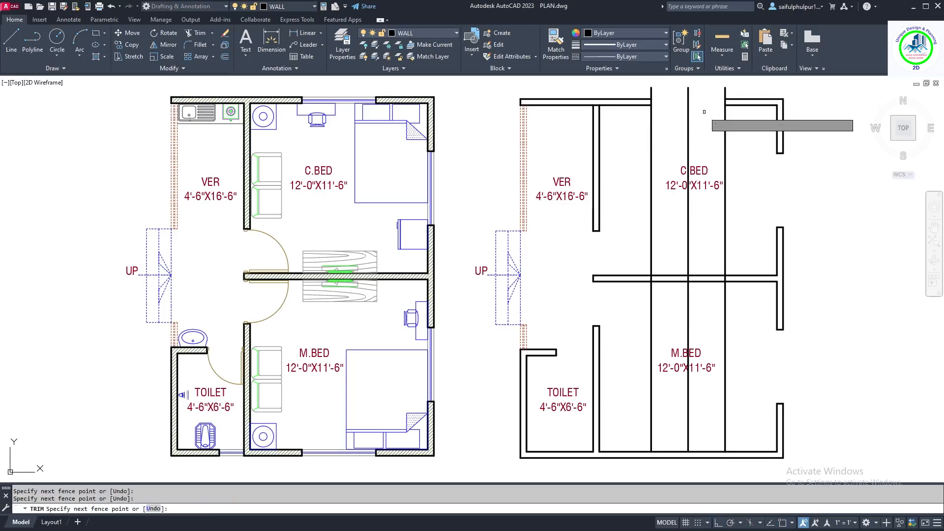
- Trim away the vertical guide lines in the upper part of C.BED and their stubs above the top wall
{"action": "left_click", "coordinate": [735, 122]}
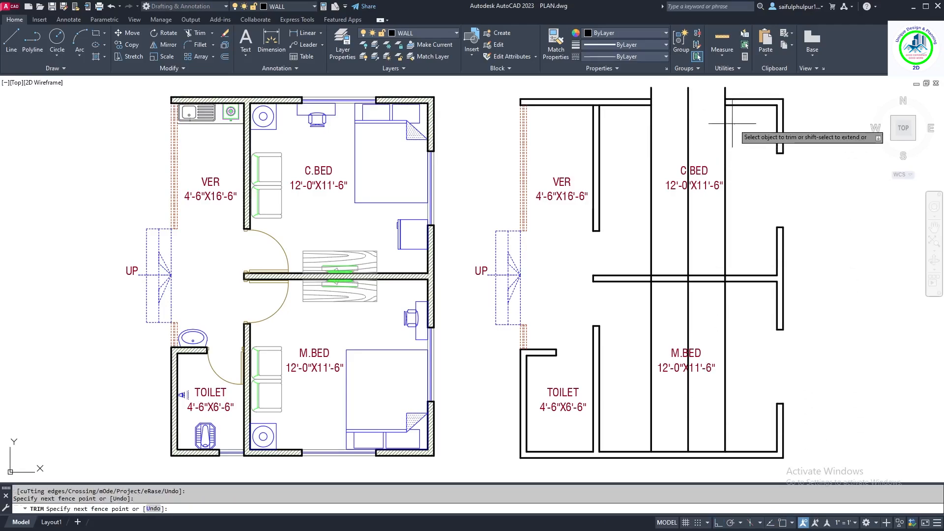
{"action": "left_click", "coordinate": [636, 134]}
{"action": "left_click", "coordinate": [730, 90]}
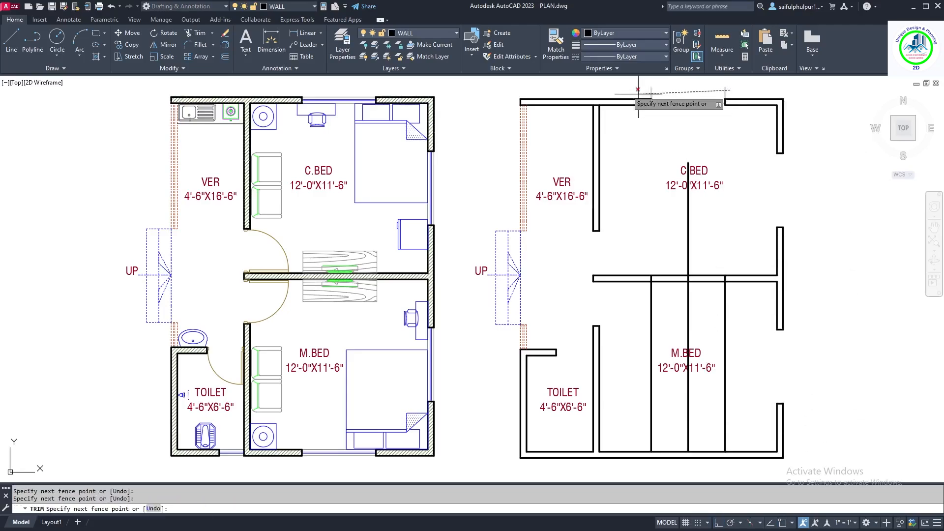
{"action": "left_click", "coordinate": [631, 87]}
{"action": "right_click", "coordinate": [657, 95]}
{"action": "left_click", "coordinate": [679, 104]}
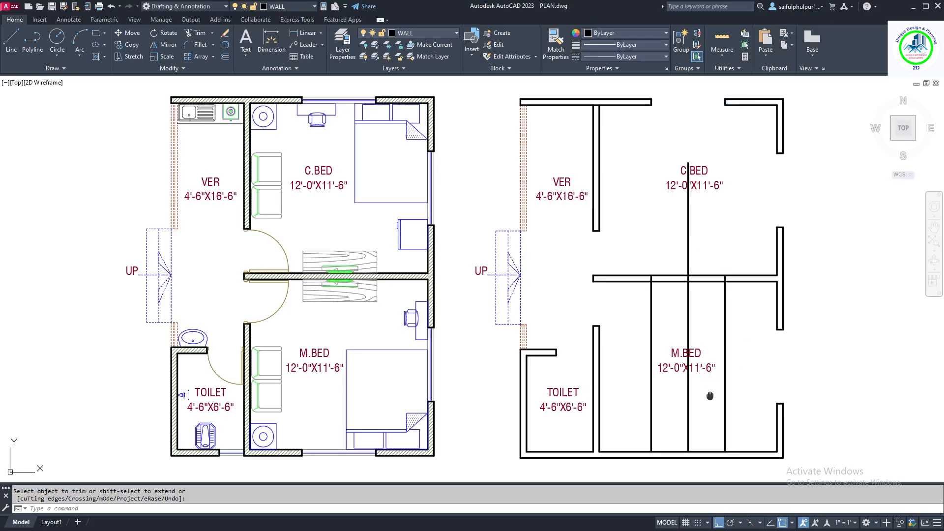
- Extend the vertical guide lines in M.BED down to the outer line of the bottom wall
{"action": "type", "text": "ex"}
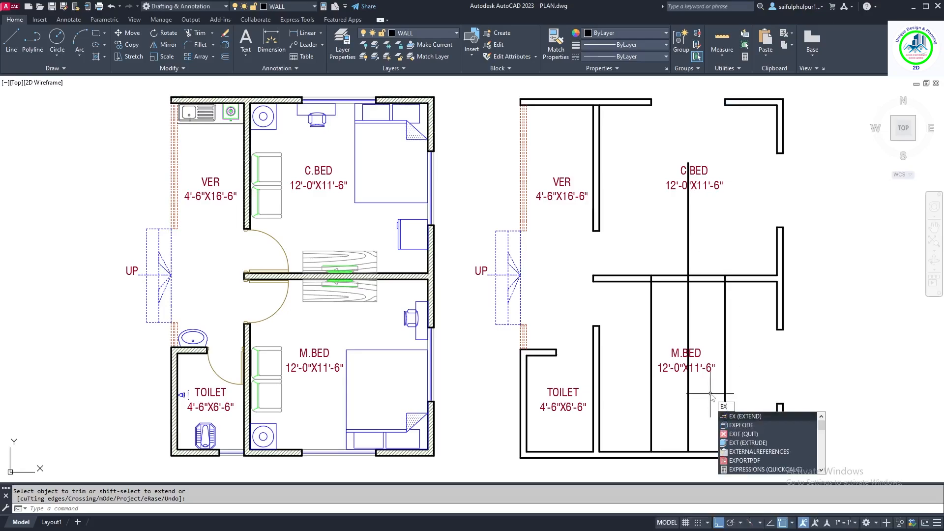
{"action": "key", "text": "Return"}
{"action": "left_click", "coordinate": [731, 435]}
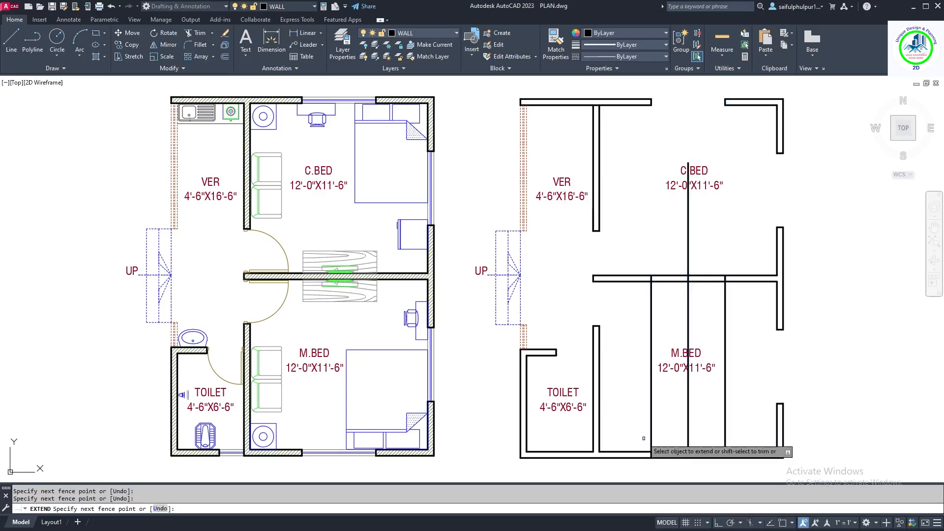
{"action": "left_click", "coordinate": [643, 444]}
{"action": "right_click", "coordinate": [713, 387]}
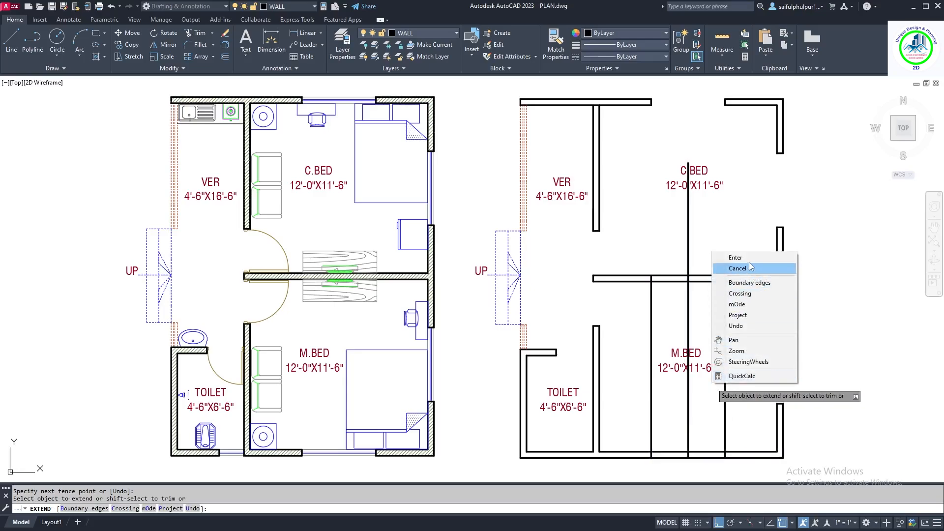
{"action": "left_click", "coordinate": [736, 258]}
- Trim M.BED's bottom wall between the offset guide lines to open the window gap, and trim the guide lines inside the room
{"action": "type", "text": "tr"}
{"action": "key", "text": "Return"}
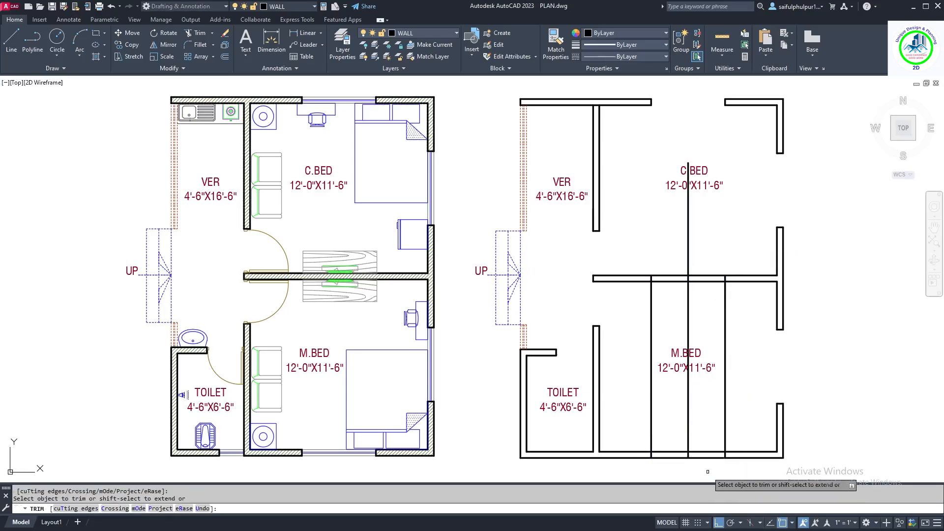
{"action": "mouse_move", "coordinate": [708, 437]}
{"action": "left_mouse_down"}
{"action": "mouse_move", "coordinate": [669, 477]}
{"action": "mouse_move", "coordinate": [669, 436]}
{"action": "mouse_move", "coordinate": [634, 440]}
{"action": "left_mouse_up"}
{"action": "left_click_drag", "start_coordinate": [733, 439], "coordinate": [666, 439]}
{"action": "left_click_drag", "start_coordinate": [709, 410], "coordinate": [708, 410]}
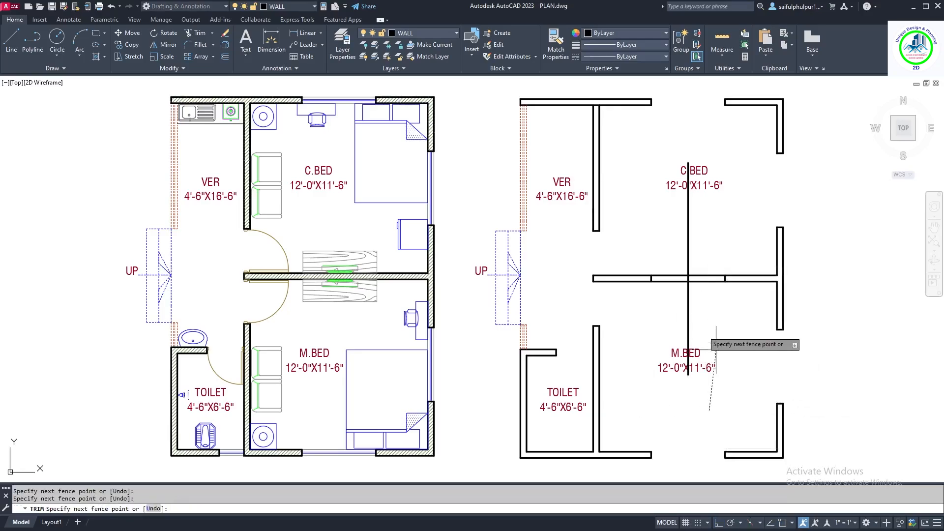
{"action": "key", "text": "Escape"}
- Delete the remaining centre guide line and the two short guide stubs in the wall between C.BED and M.BED
{"action": "left_click", "coordinate": [636, 244]}
{"action": "left_click", "coordinate": [730, 297]}
{"action": "left_click", "coordinate": [696, 210]}
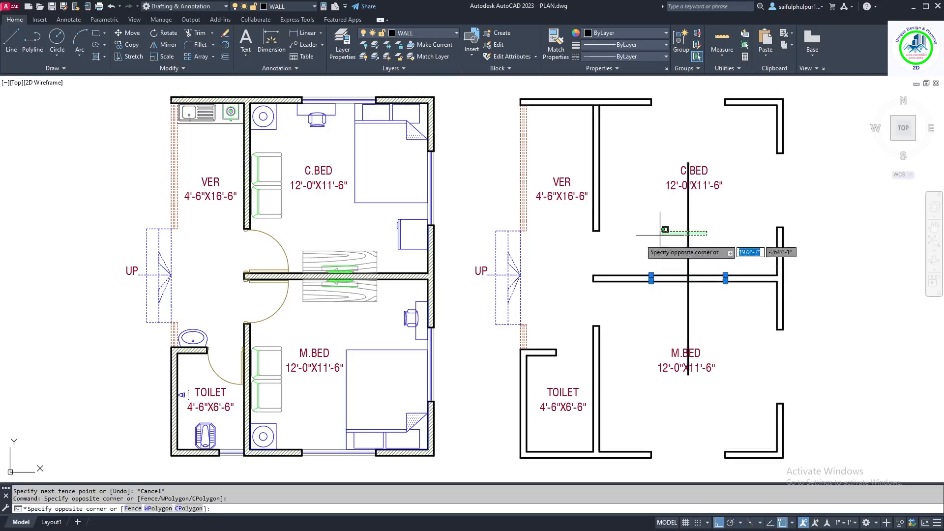
{"action": "left_click", "coordinate": [639, 232]}
{"action": "key", "text": "Delete"}
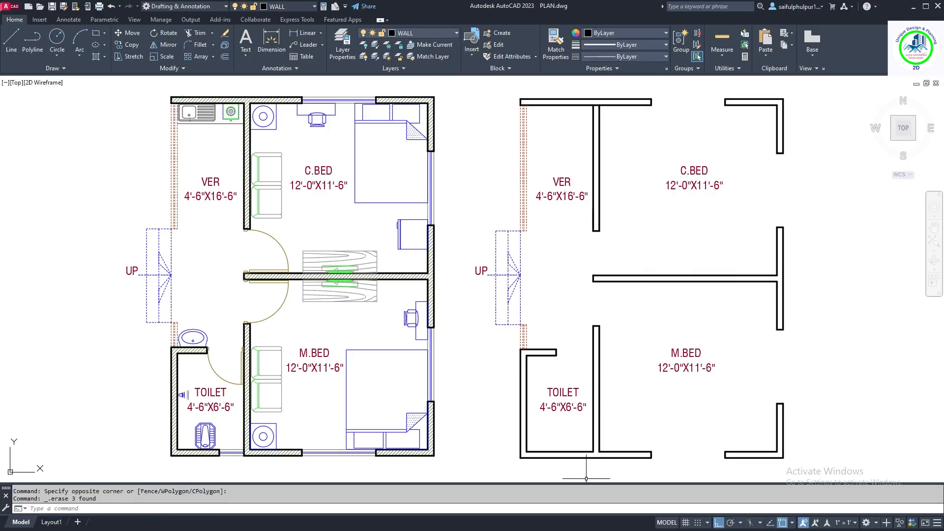
- Extend the toilet-side line of the TOILET and M.BED partition down to the bottom wall's outer line
{"action": "type", "text": "ex"}
{"action": "key", "text": "Return"}
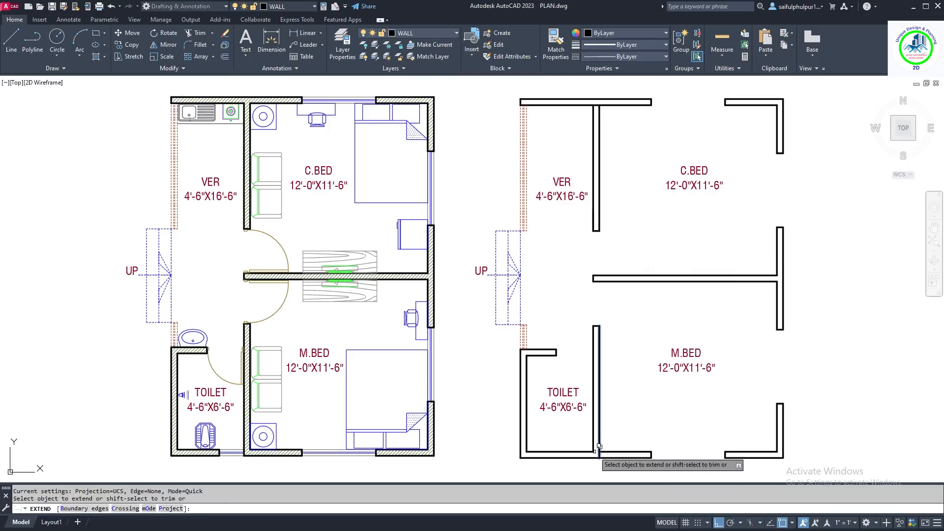
{"action": "left_click", "coordinate": [599, 445]}
{"action": "left_click", "coordinate": [639, 391]}
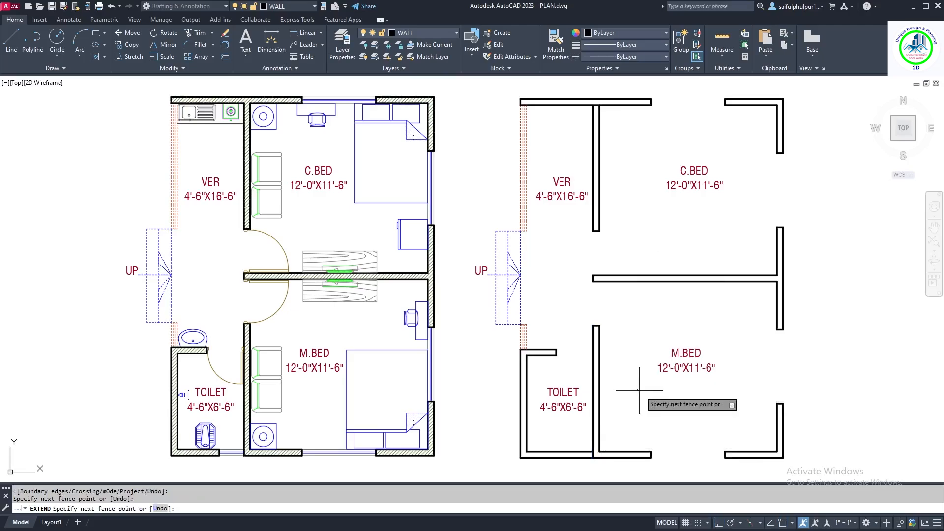
{"action": "left_click", "coordinate": [649, 387]}
{"action": "key", "text": "Escape"}
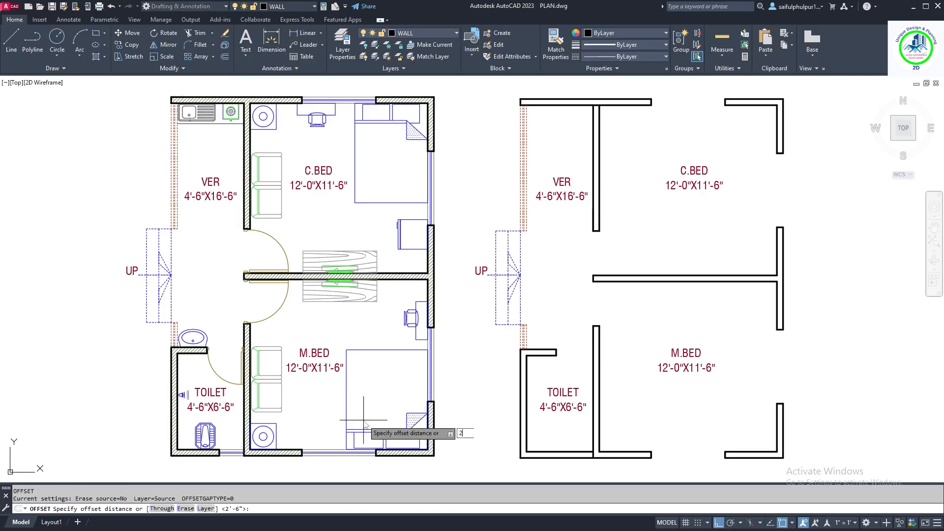
- Offset the toilet-side line of the partition by 20 into the TOILET
{"action": "type", "text": "0"}
{"action": "key", "text": "Return"}
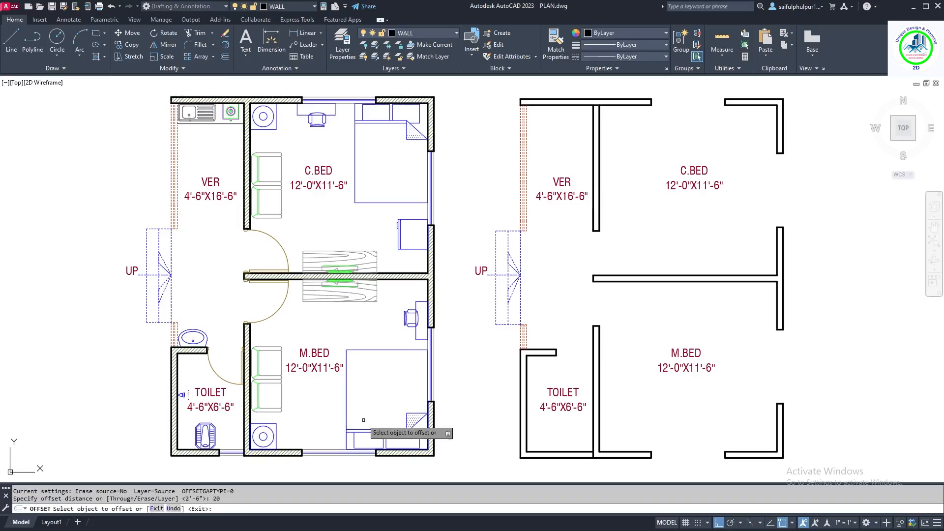
{"action": "left_click", "coordinate": [591, 438]}
{"action": "left_click", "coordinate": [589, 394]}
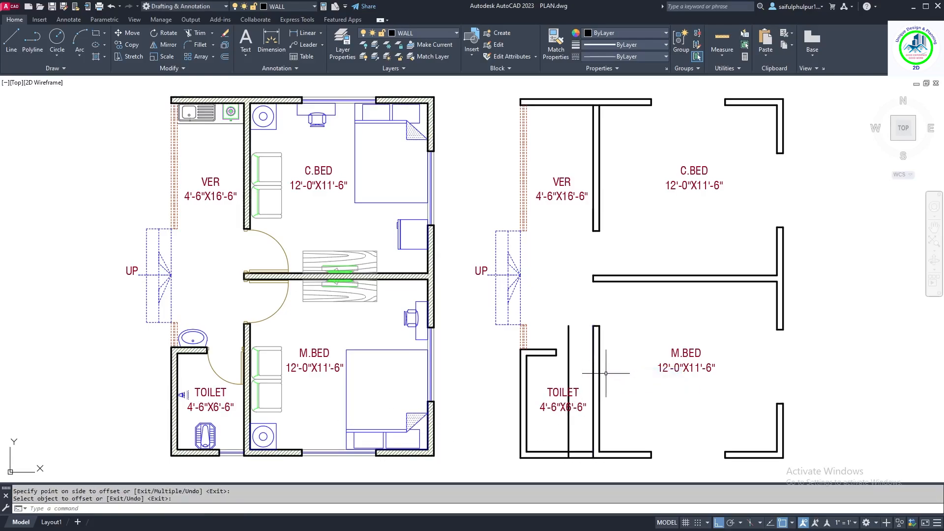
{"action": "key", "text": "Return"}
- Trim the TOILET's bottom wall between the offset line and the partition to open the window gap, then delete the offset line
{"action": "mouse_move", "coordinate": [581, 466]}
{"action": "left_mouse_down"}
{"action": "mouse_move", "coordinate": [578, 437]}
{"action": "mouse_move", "coordinate": [558, 437]}
{"action": "left_mouse_up"}
{"action": "right_click", "coordinate": [560, 328]}
{"action": "left_click", "coordinate": [572, 335]}
{"action": "left_click", "coordinate": [575, 336]}
{"action": "left_click", "coordinate": [561, 317]}
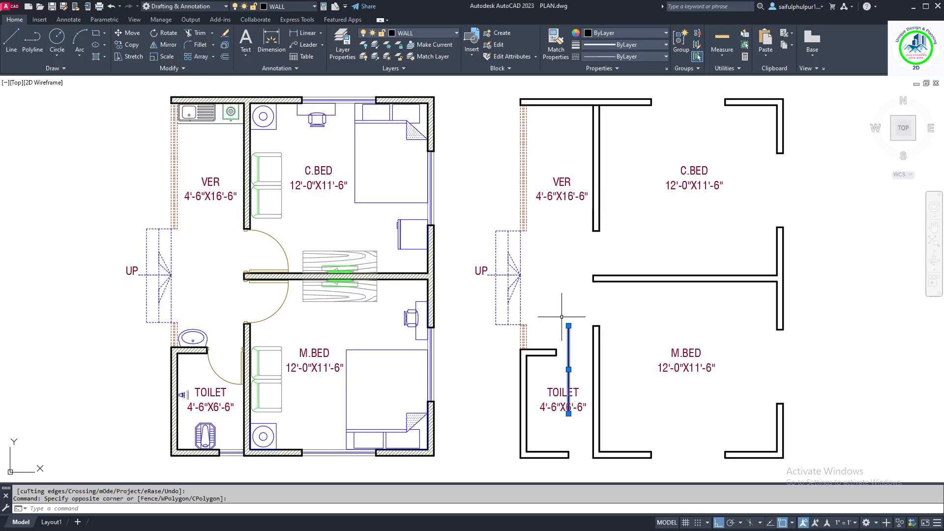
{"action": "key", "text": "Delete"}
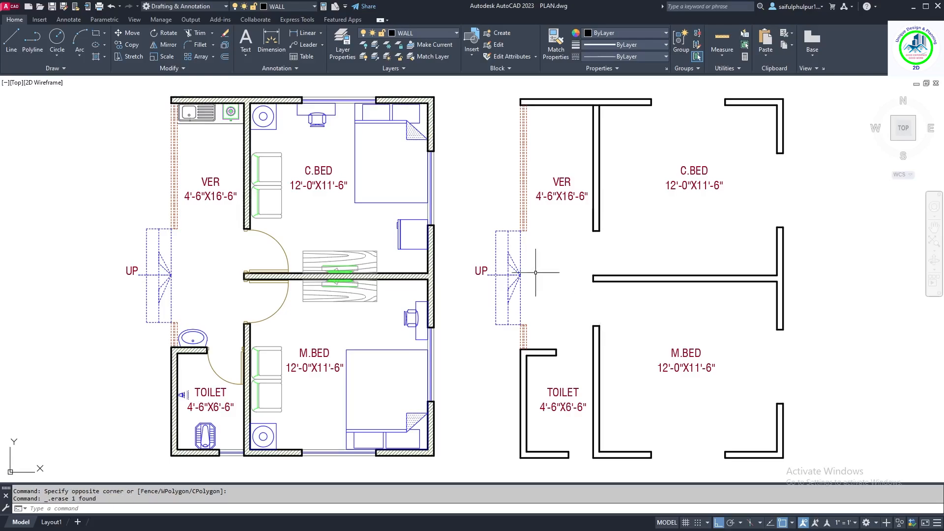
- Trim the wall line crossing the junction of the VER and C.BED partition with the top wall
{"action": "type", "text": "r"}
{"action": "key", "text": "Return"}
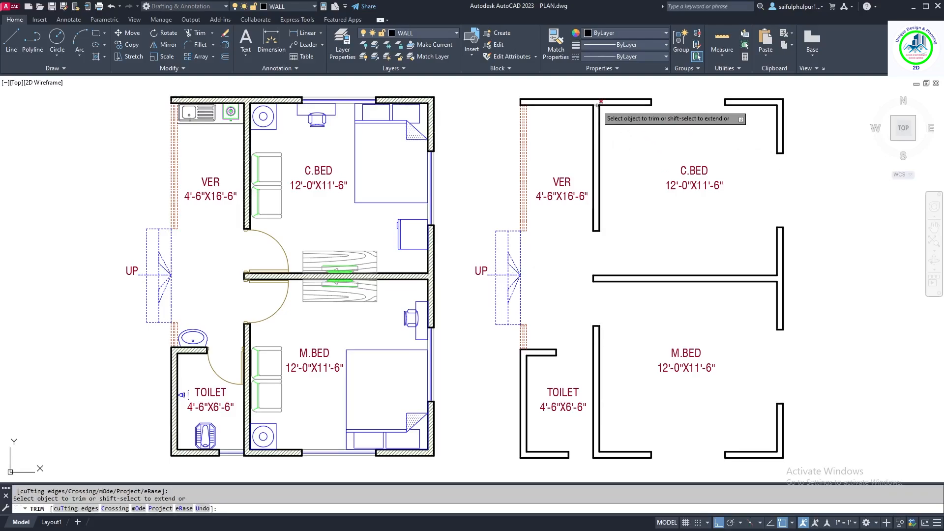
{"action": "right_click", "coordinate": [631, 140]}
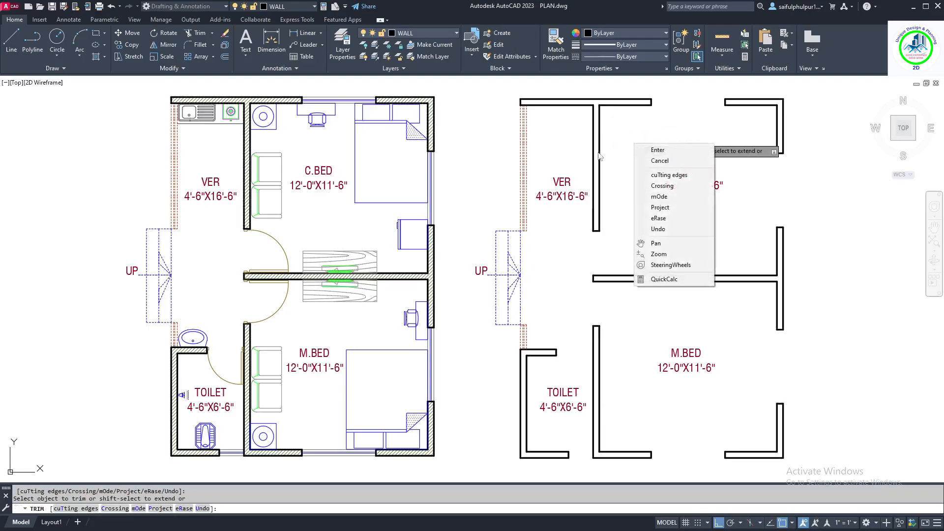
{"action": "left_click", "coordinate": [688, 150]}
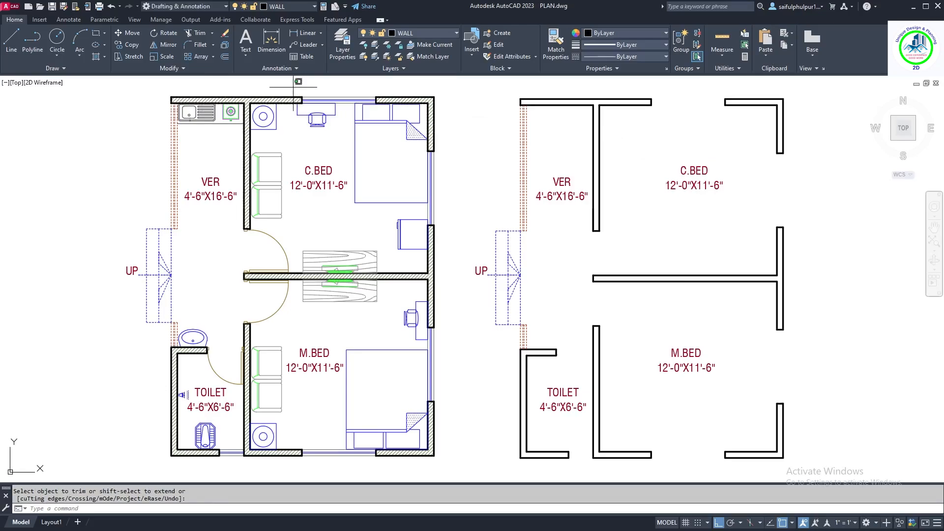
- Copy the reference plan's C.BED top window into the new plan's top wall gap and delete the desk outline copied with it
{"action": "left_click", "coordinate": [294, 99]}
{"action": "left_click", "coordinate": [391, 119]}
{"action": "right_click", "coordinate": [392, 130]}
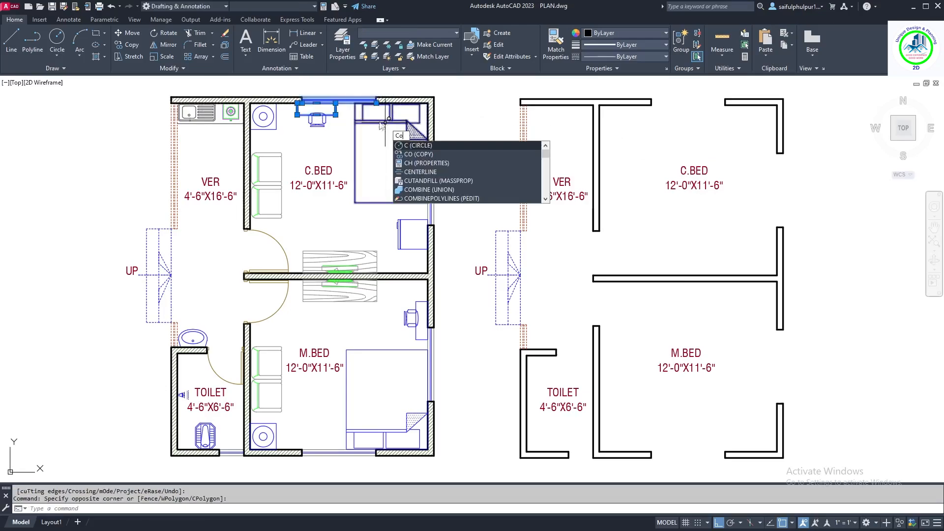
{"action": "left_click", "coordinate": [415, 194]}
{"action": "left_click", "coordinate": [375, 96]}
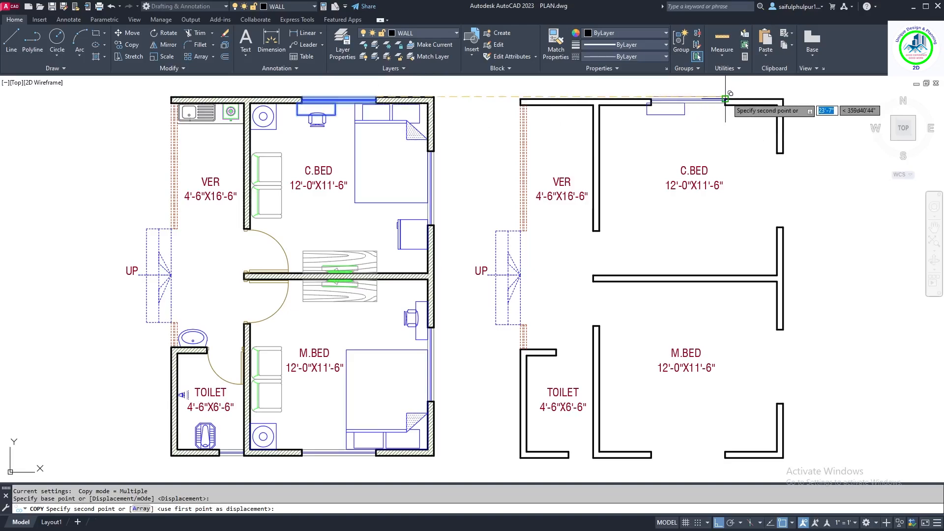
{"action": "left_click", "coordinate": [727, 99]}
{"action": "right_click", "coordinate": [724, 127]}
{"action": "left_click", "coordinate": [744, 130]}
{"action": "left_click_drag", "start_coordinate": [625, 123], "coordinate": [688, 98]}
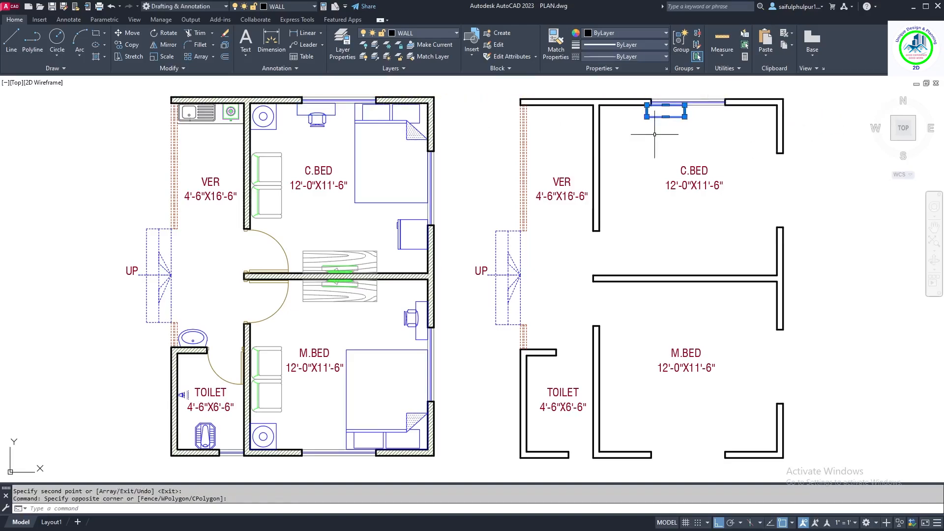
{"action": "key", "text": "Delete"}
- Copy the window in C.BED's right wall from the reference plan into the matching gap of the new plan
{"action": "left_click", "coordinate": [399, 142]}
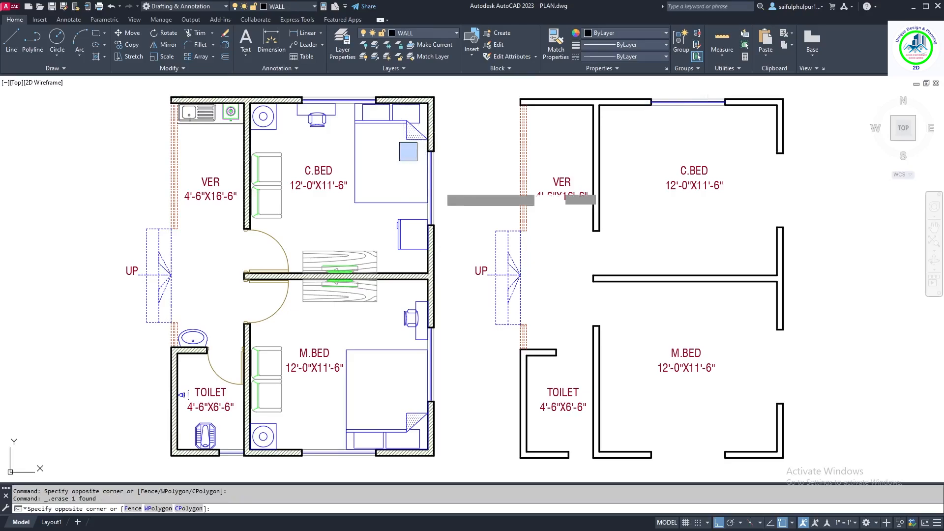
{"action": "left_click", "coordinate": [455, 230]}
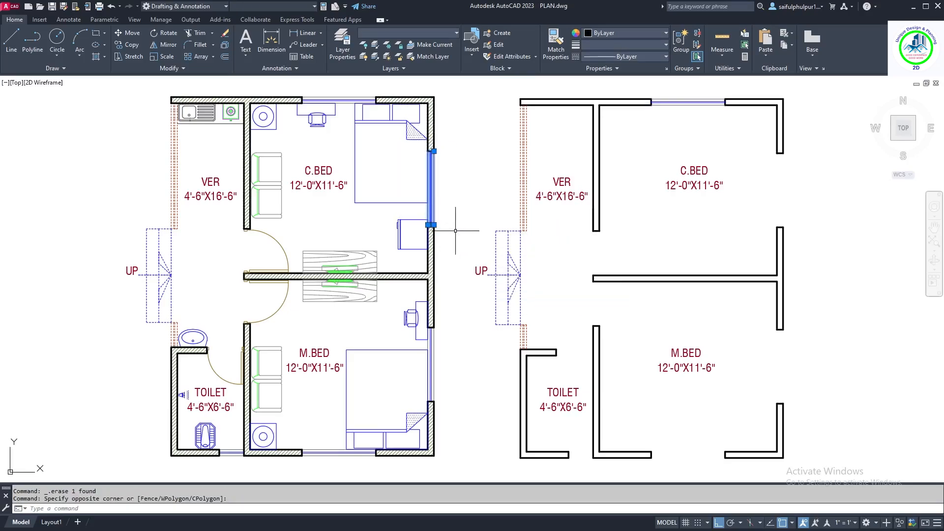
{"action": "type", "text": "co"}
{"action": "key", "text": "Return"}
{"action": "left_click", "coordinate": [431, 151]}
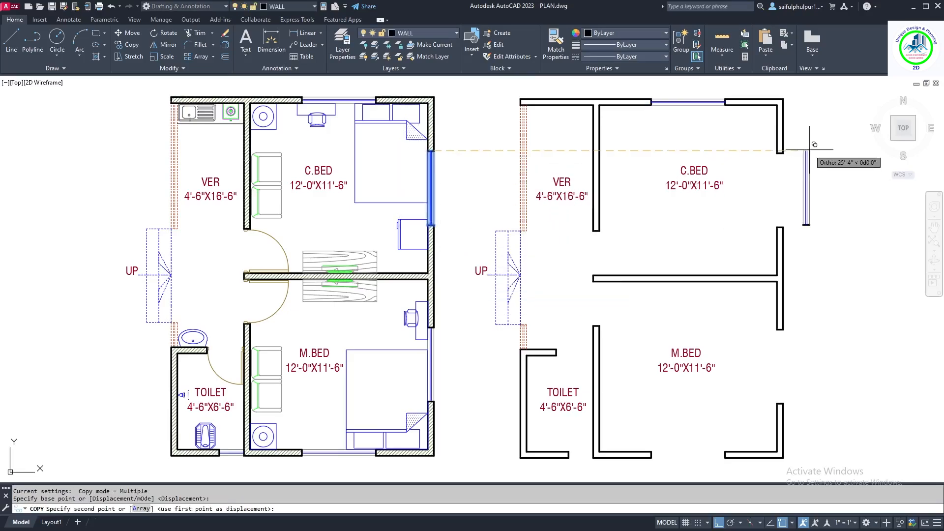
{"action": "left_click", "coordinate": [779, 151]}
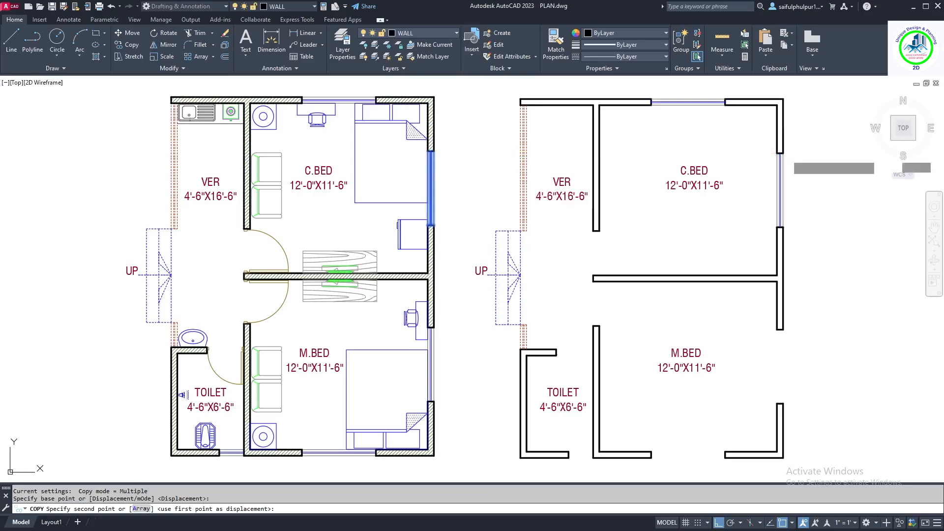
{"action": "key", "text": "Return"}
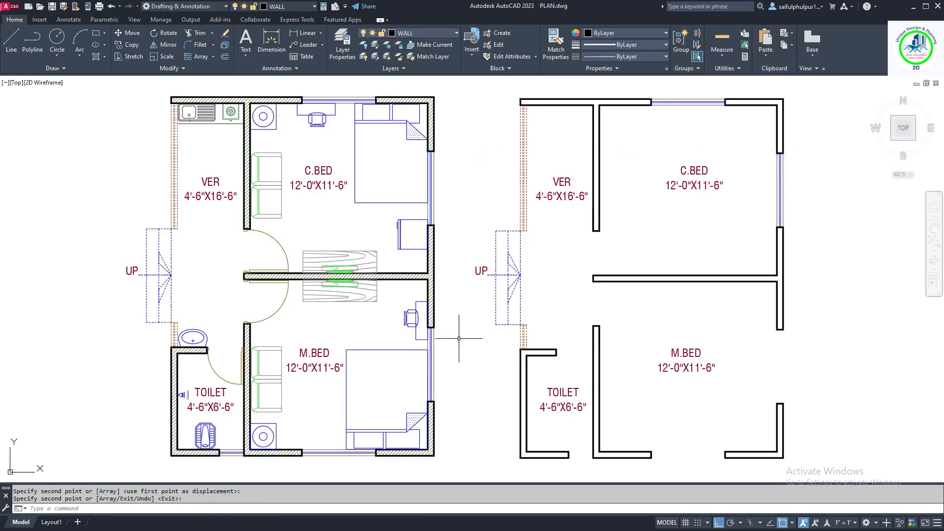
- Copy the window in M.BED's right wall from the reference plan into the matching gap of the new plan
{"action": "left_click", "coordinate": [420, 413]}
{"action": "left_click", "coordinate": [462, 317]}
{"action": "type", "text": "c"}
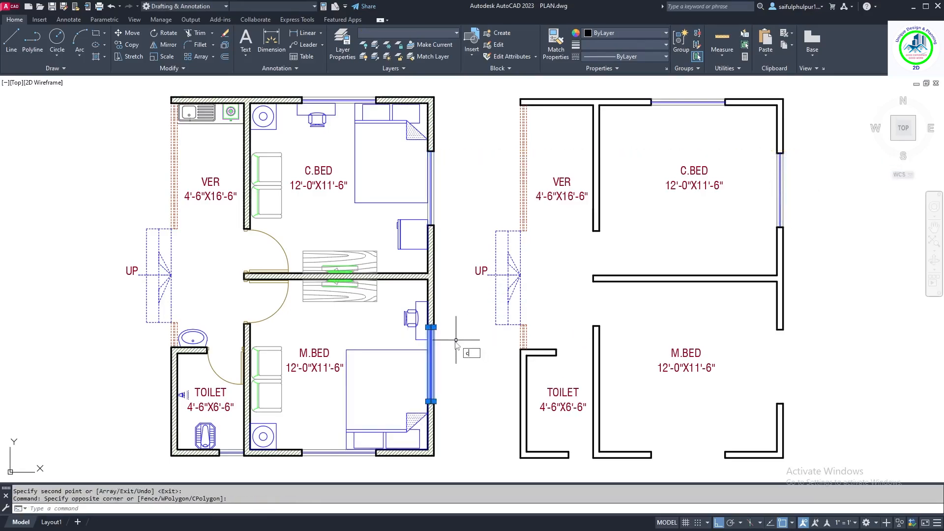
{"action": "type", "text": "o"}
{"action": "key", "text": "Return"}
{"action": "left_click", "coordinate": [430, 326]}
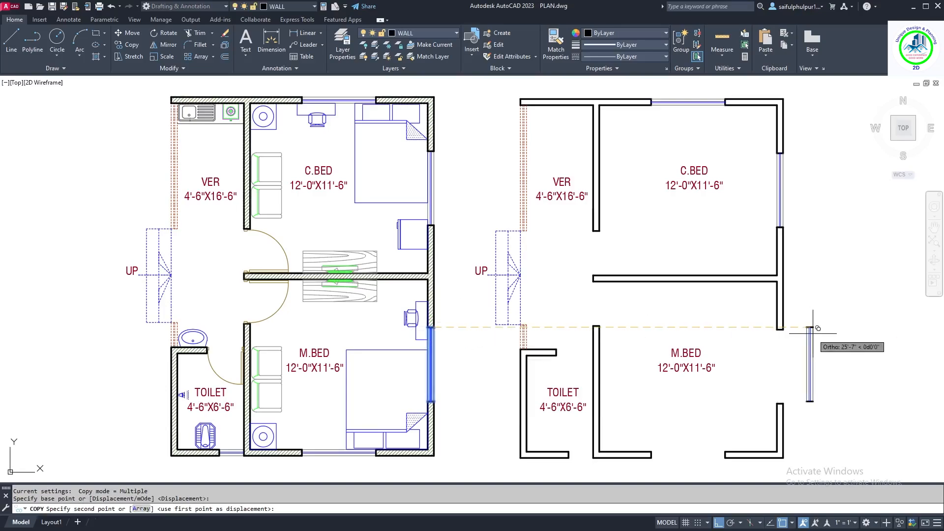
{"action": "left_click", "coordinate": [781, 327]}
{"action": "key", "text": "Return"}
- Copy the window in M.BED's bottom wall from the reference plan into the matching gap of the new plan
{"action": "left_click", "coordinate": [295, 467]}
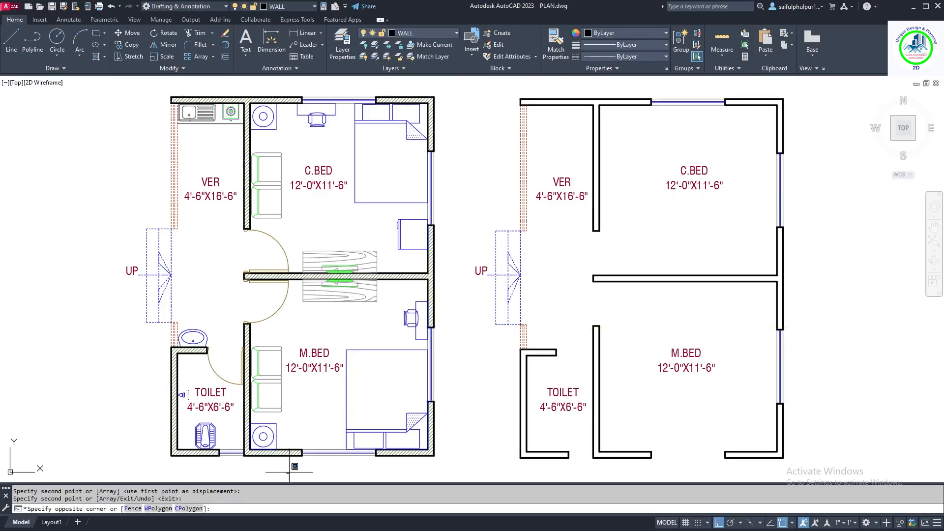
{"action": "left_click", "coordinate": [410, 417]}
{"action": "type", "text": "co"}
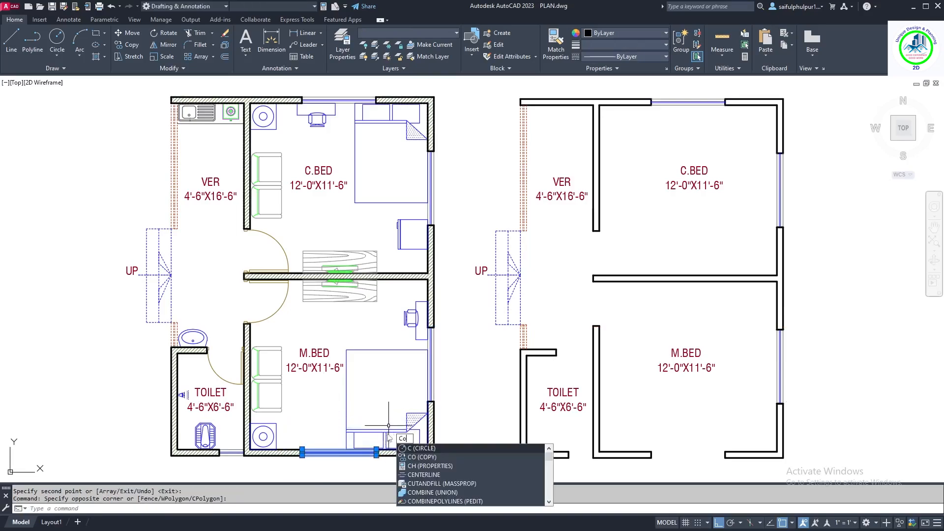
{"action": "key", "text": "Return"}
{"action": "left_click", "coordinate": [376, 453]}
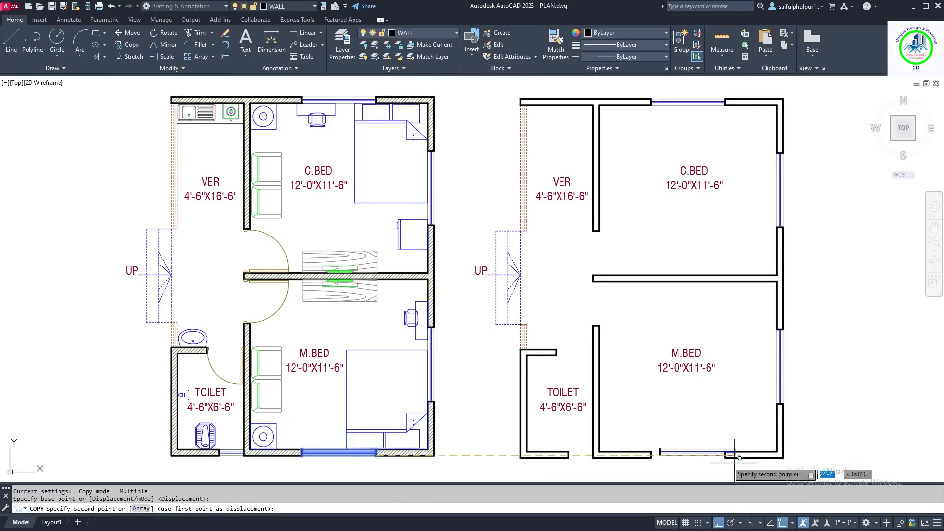
{"action": "left_click", "coordinate": [727, 454]}
{"action": "key", "text": "Return"}
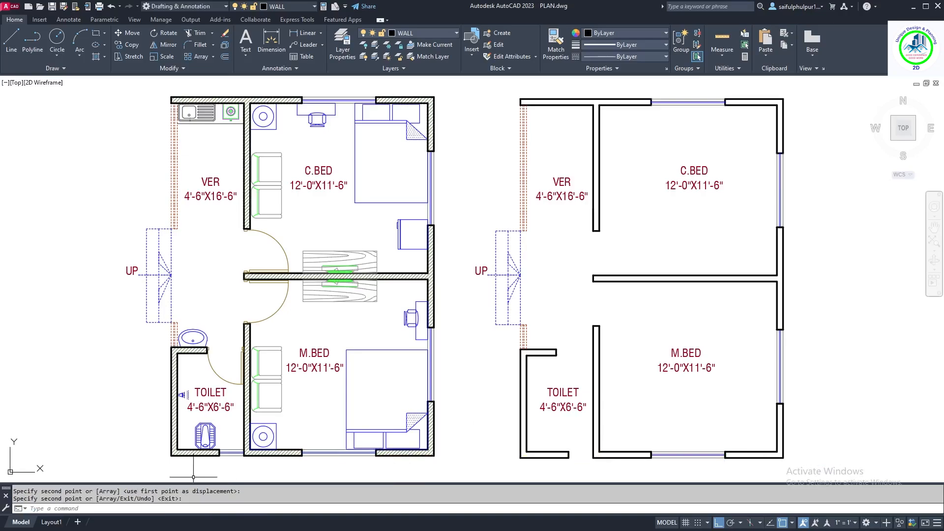
- Copy the TOILET's bottom wall window from the reference plan into the matching gap of the new plan
{"action": "left_click", "coordinate": [214, 463]}
{"action": "left_click", "coordinate": [255, 436]}
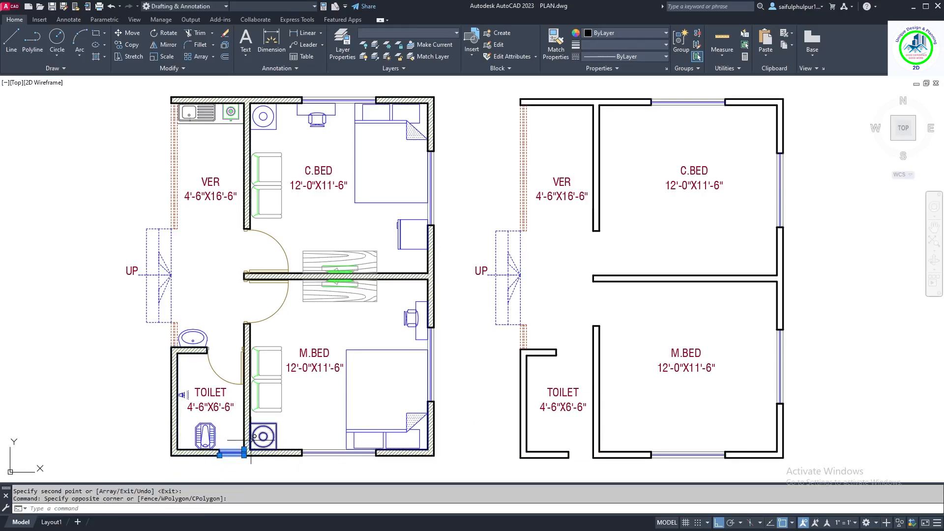
{"action": "type", "text": "co"}
{"action": "key", "text": "Return"}
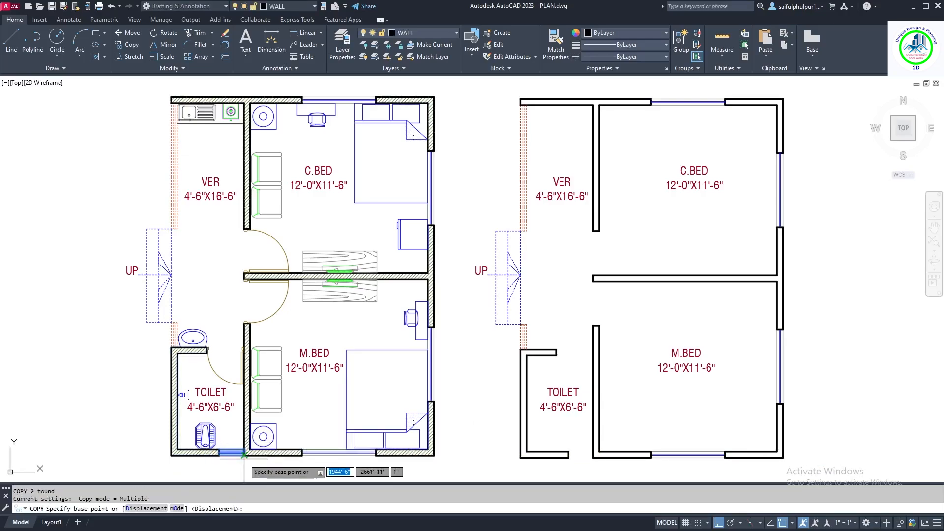
{"action": "left_click", "coordinate": [244, 454]}
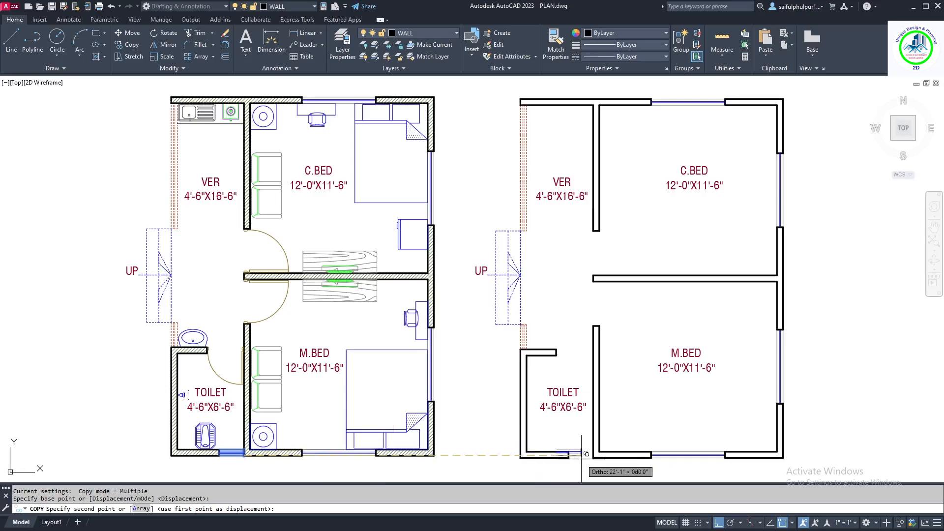
{"action": "left_click", "coordinate": [598, 450]}
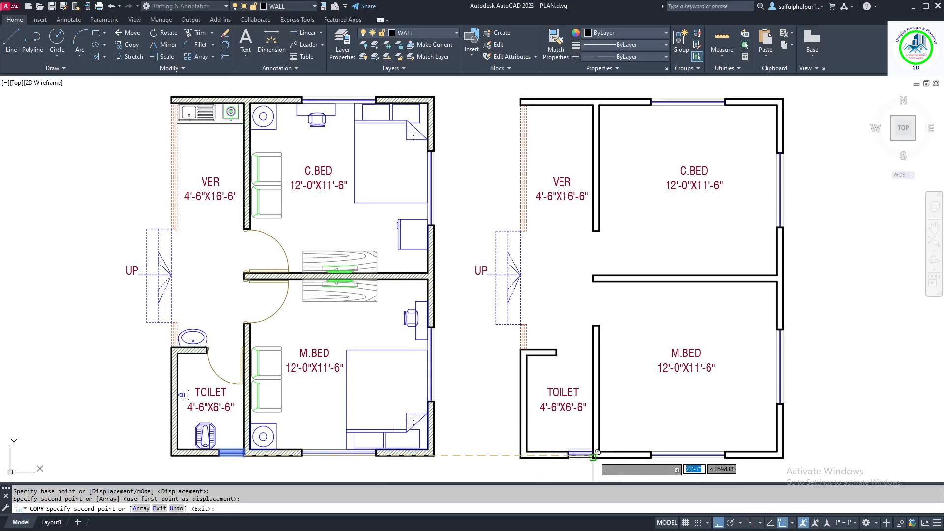
- Copy the bedroom furniture, kitchen fixtures, washbasin and toilet fixtures from the reference plan into the new plan, aligned by the bottom-right outer wall corners
{"action": "key", "text": "Return"}
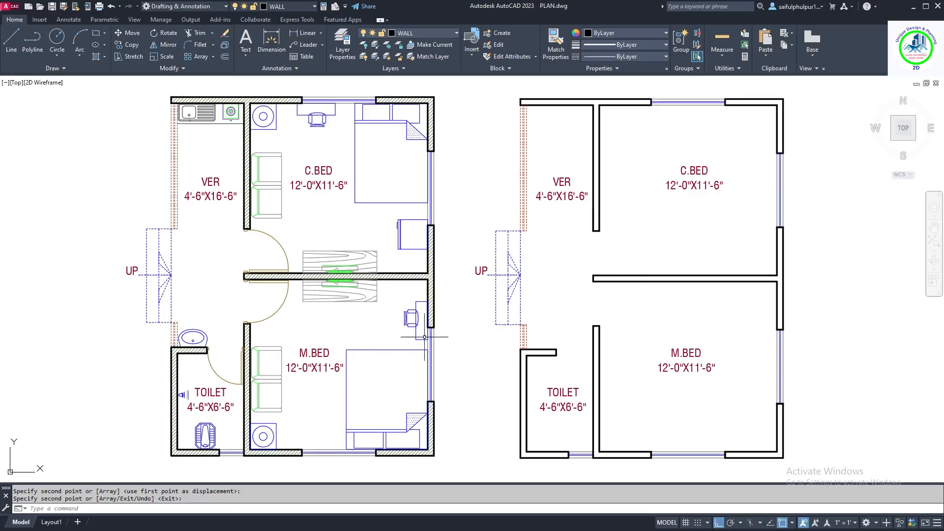
{"action": "left_click", "coordinate": [424, 316]}
{"action": "left_click", "coordinate": [402, 344]}
{"action": "left_click", "coordinate": [393, 383]}
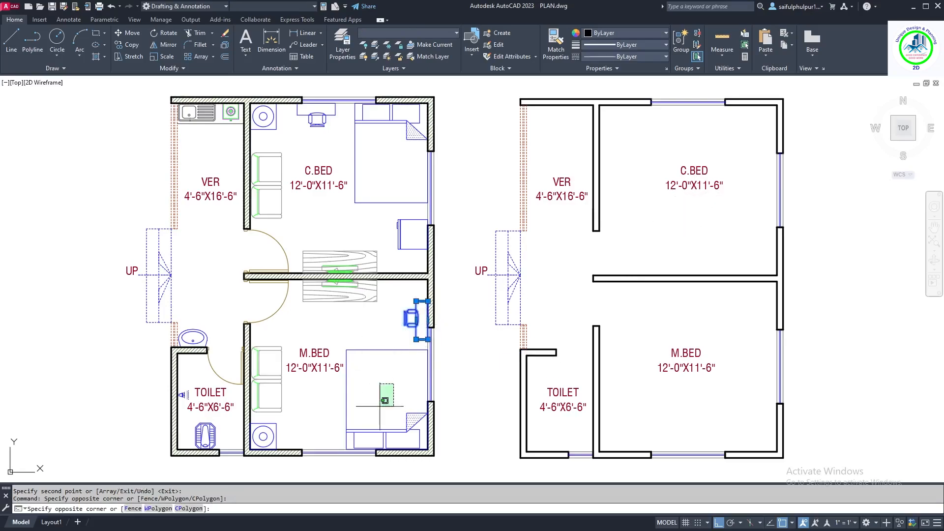
{"action": "left_click", "coordinate": [329, 435]}
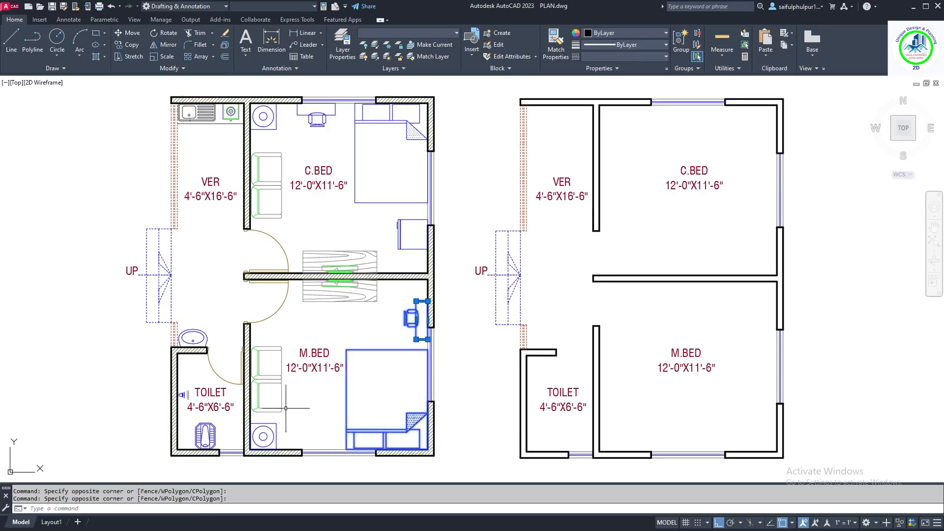
{"action": "left_click", "coordinate": [272, 365]}
{"action": "left_click", "coordinate": [264, 427]}
{"action": "left_click", "coordinate": [377, 285]}
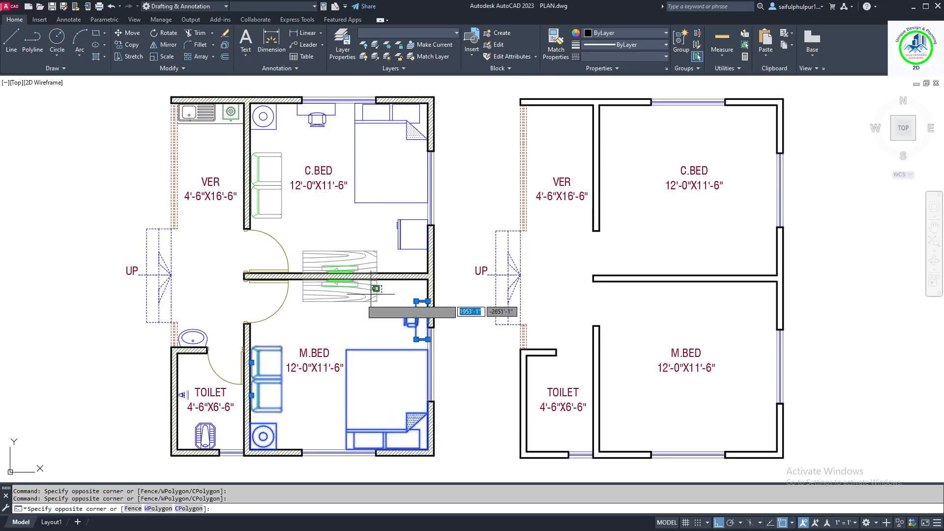
{"action": "left_click", "coordinate": [367, 296]}
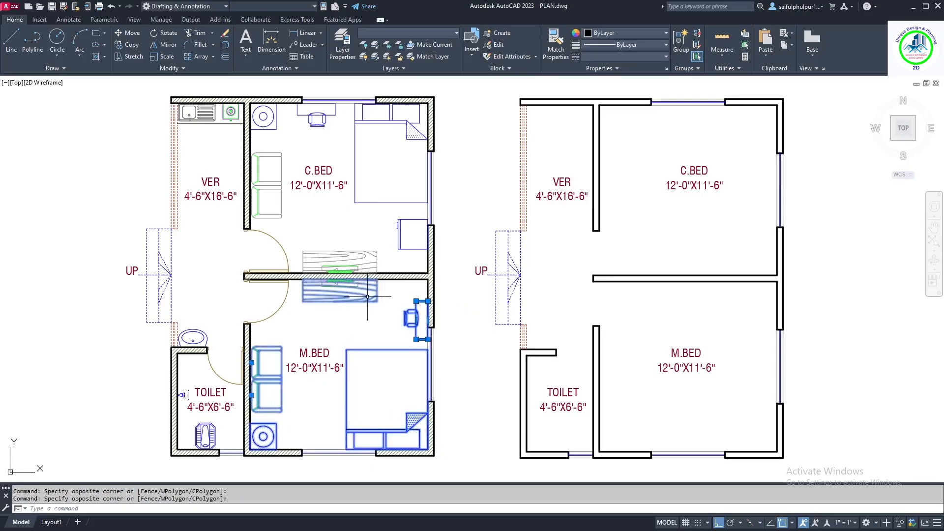
{"action": "left_click", "coordinate": [412, 259]}
{"action": "left_click", "coordinate": [361, 219]}
{"action": "left_click", "coordinate": [408, 219]}
{"action": "left_click", "coordinate": [351, 131]}
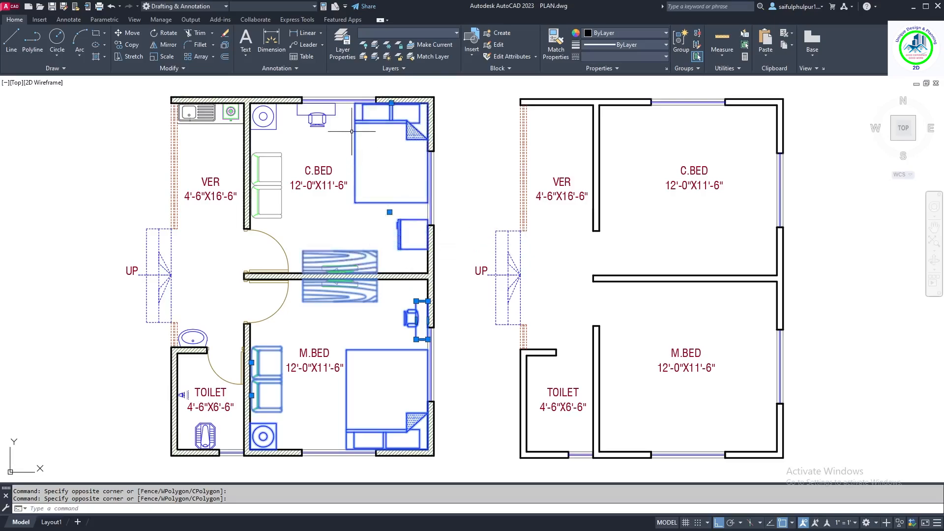
{"action": "left_click", "coordinate": [334, 131]}
{"action": "left_click", "coordinate": [293, 96]}
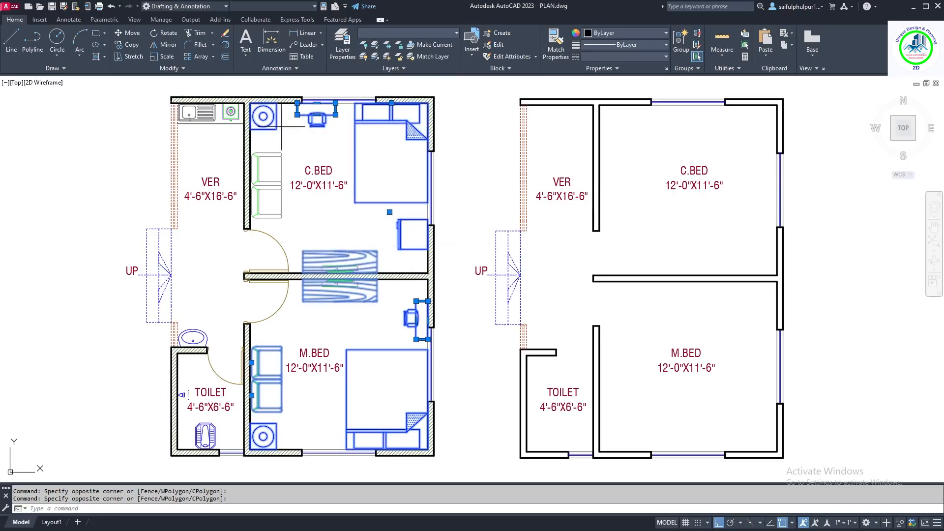
{"action": "left_click", "coordinate": [281, 127]}
{"action": "left_click", "coordinate": [267, 204]}
{"action": "left_click", "coordinate": [227, 96]}
{"action": "left_click", "coordinate": [181, 122]}
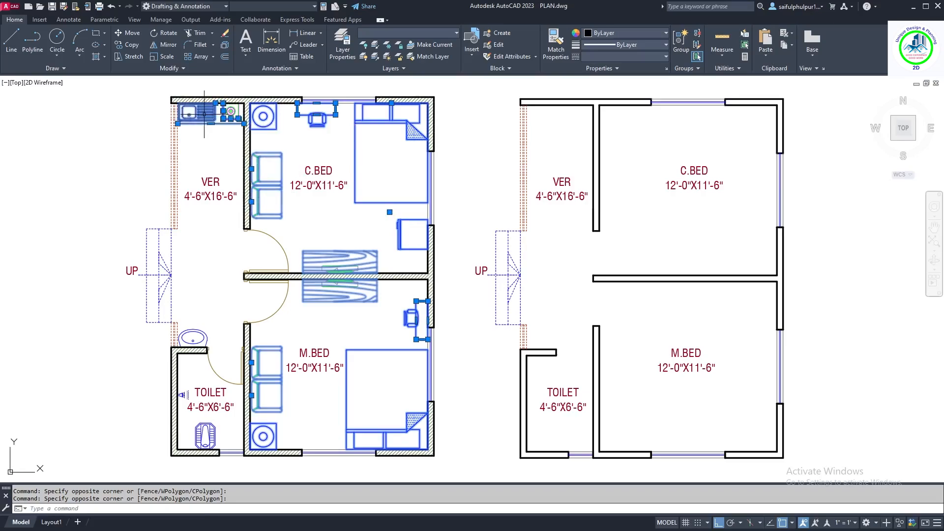
{"action": "left_click", "coordinate": [202, 339]}
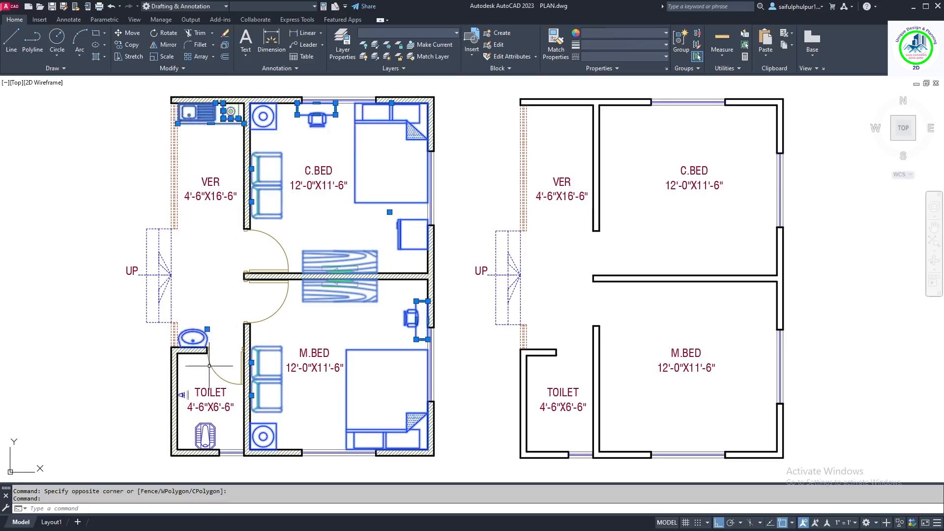
{"action": "left_click", "coordinate": [190, 395]}
{"action": "left_click", "coordinate": [205, 431]}
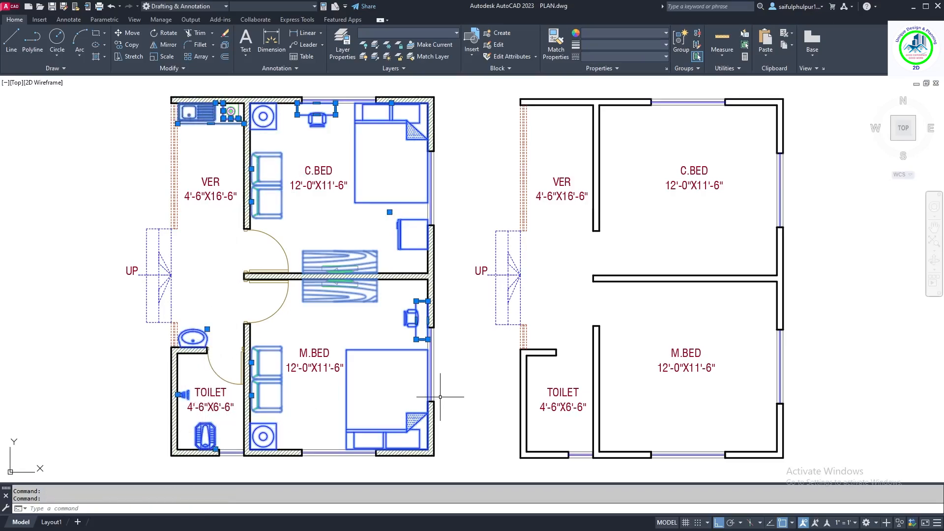
{"action": "type", "text": "o"}
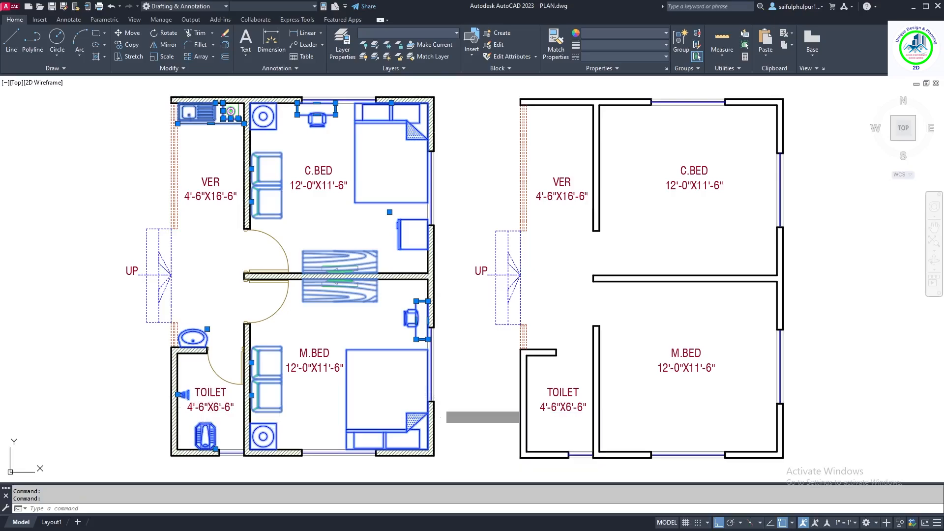
{"action": "key", "text": "Return"}
{"action": "left_click", "coordinate": [433, 455]}
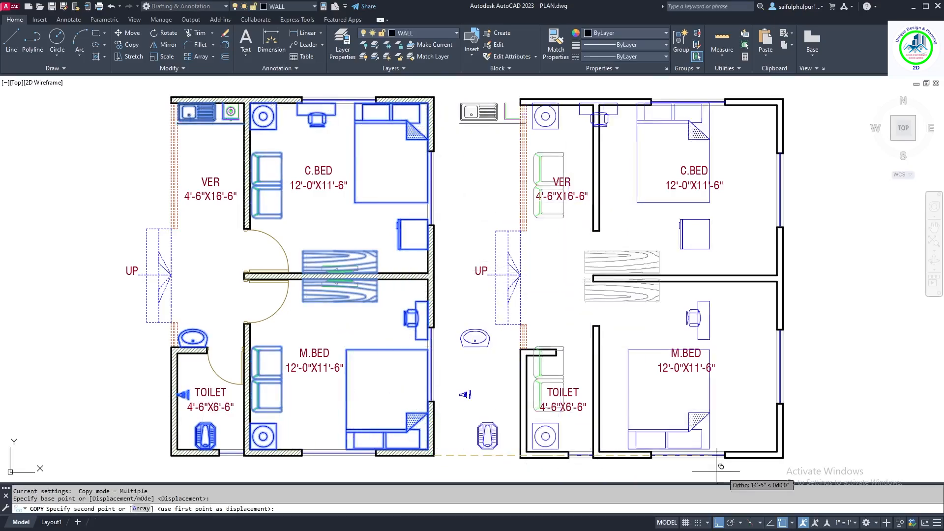
{"action": "left_click", "coordinate": [783, 457]}
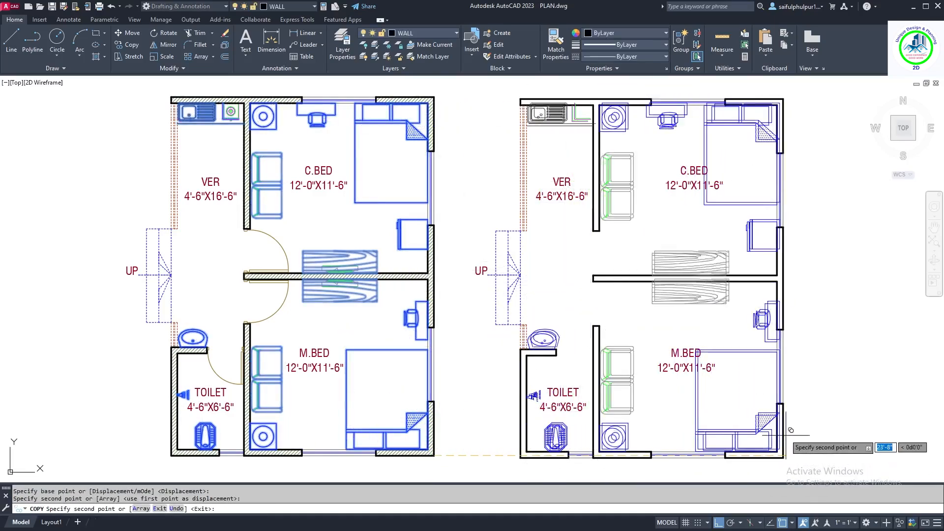
{"action": "key", "text": "Escape"}
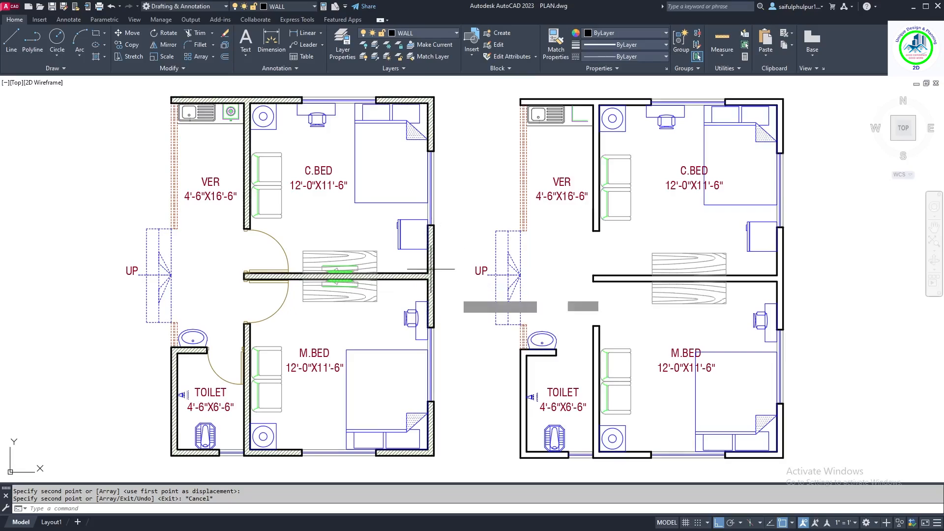
- Hatch the new plan's walls, leaving out the wall between the bedrooms and its adjoining segment of the right outer wall
{"action": "type", "text": "h"}
{"action": "key", "text": "Return"}
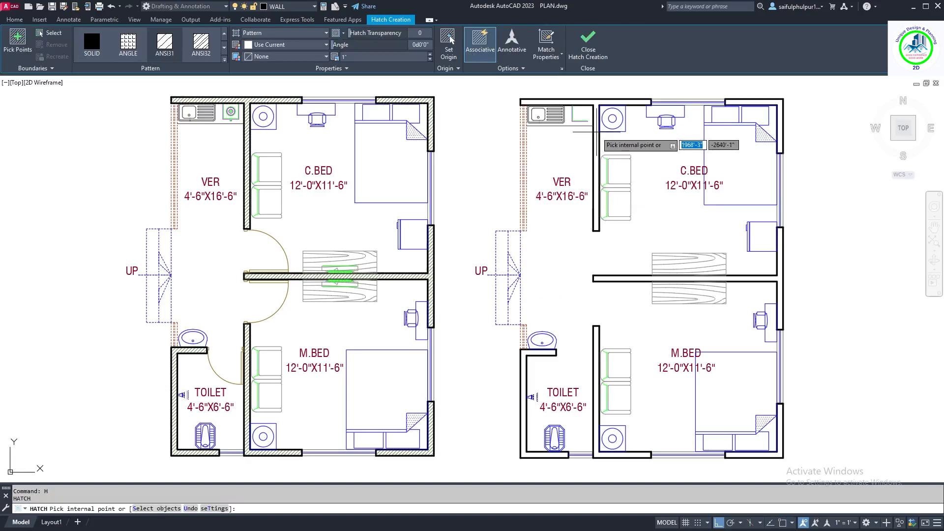
{"action": "left_click", "coordinate": [595, 139]}
{"action": "left_click", "coordinate": [779, 110]}
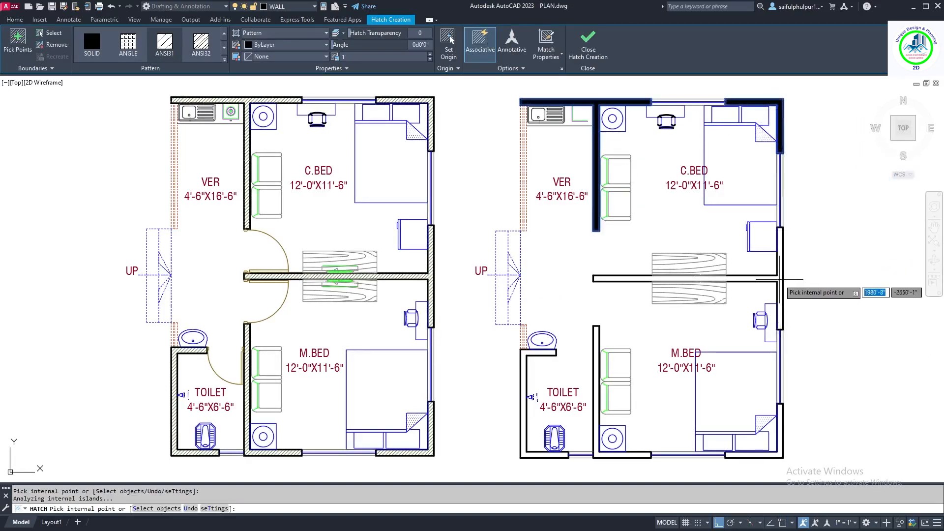
{"action": "left_click", "coordinate": [776, 285]}
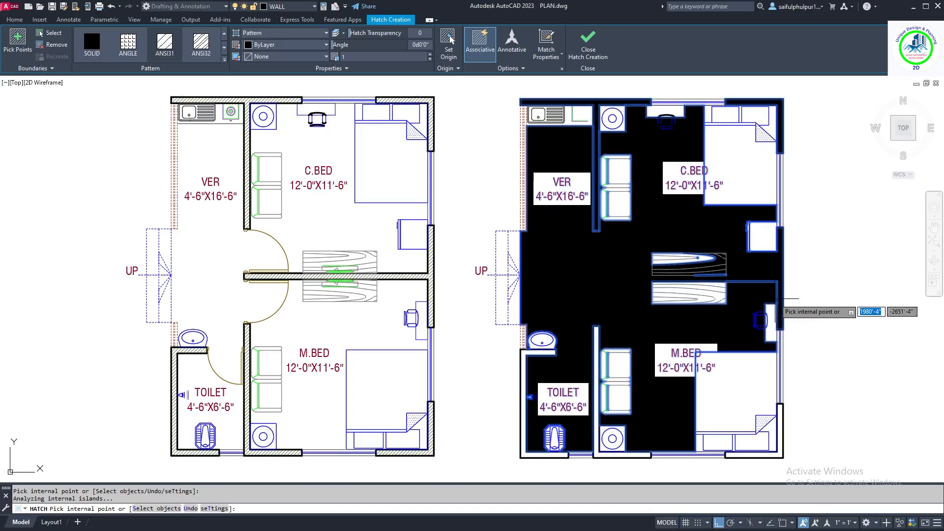
{"action": "key", "text": "ctrl+z"}
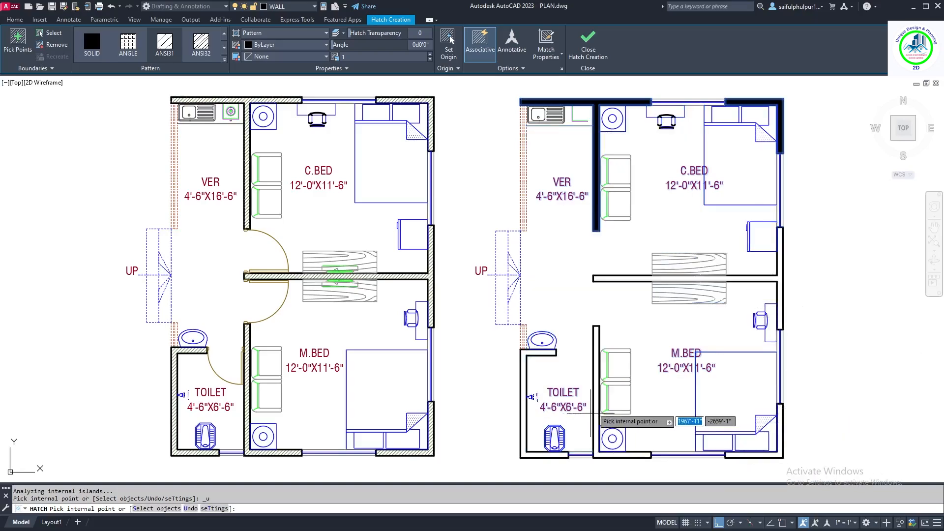
{"action": "left_click", "coordinate": [596, 392]}
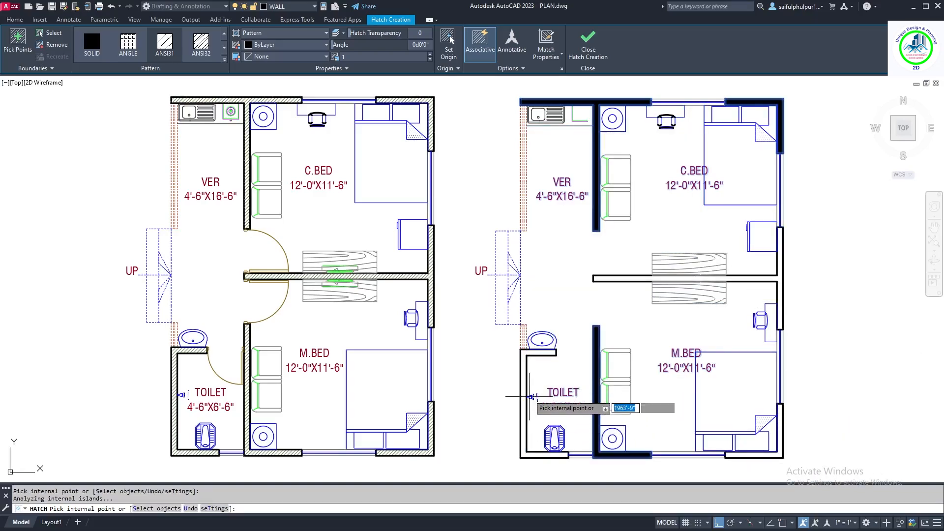
{"action": "left_click", "coordinate": [523, 363]}
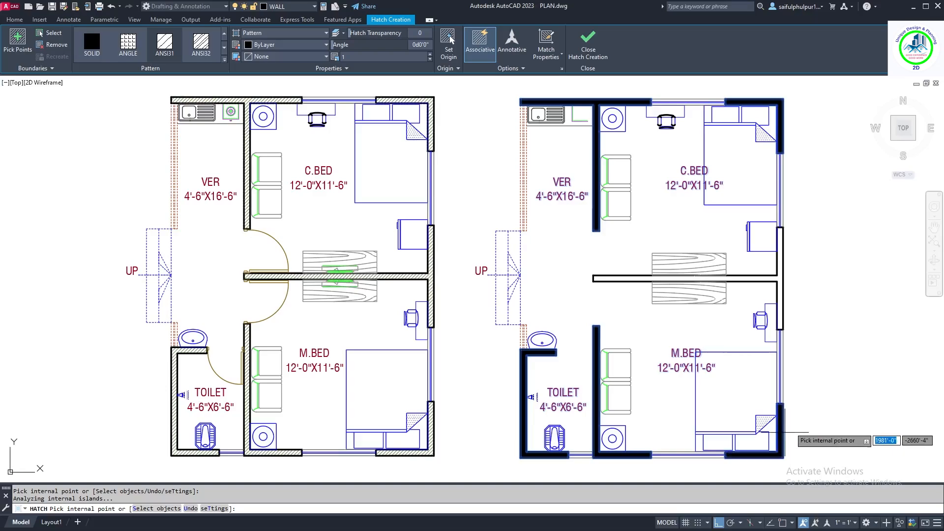
{"action": "key", "text": "Return"}
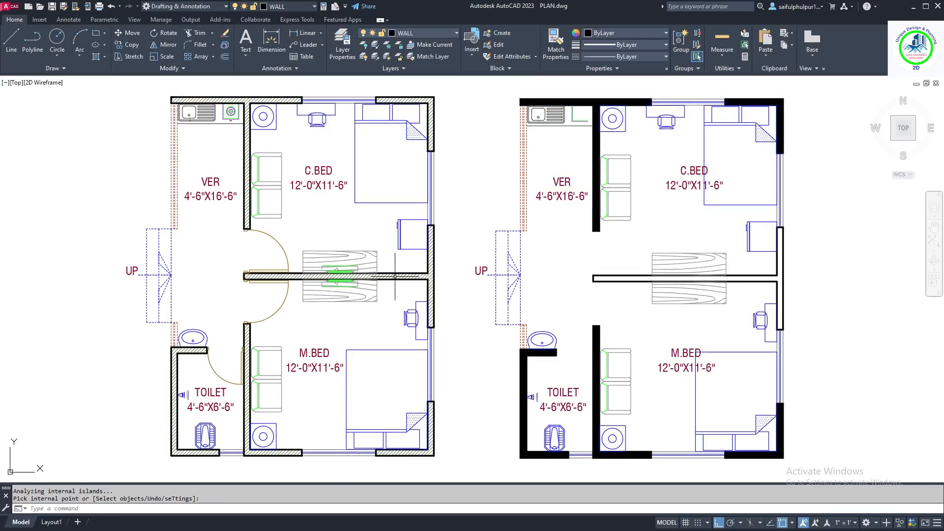
- Match the new plan's wall hatch to the properties of the reference plan's hatch in the wall between the bedrooms
{"action": "left_click", "coordinate": [430, 296]}
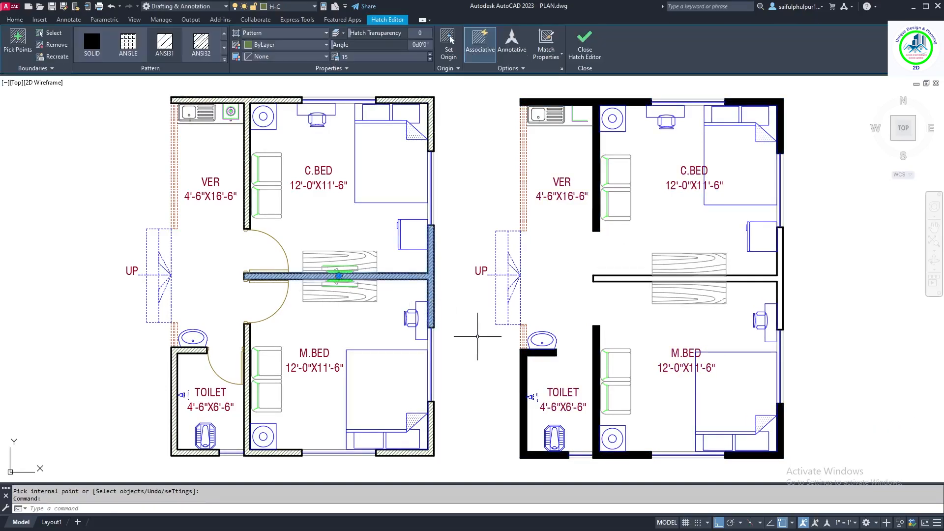
{"action": "type", "text": "ma"}
{"action": "key", "text": "Return"}
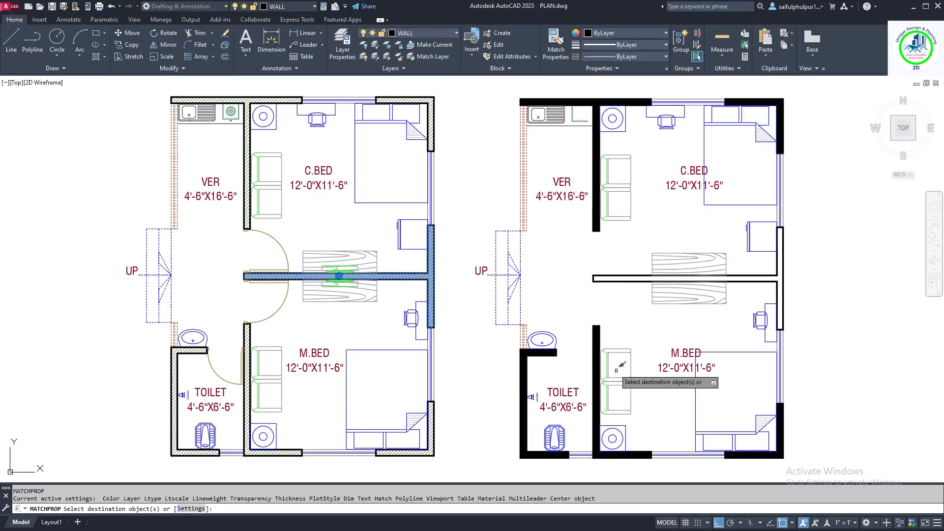
{"action": "left_click", "coordinate": [597, 344]}
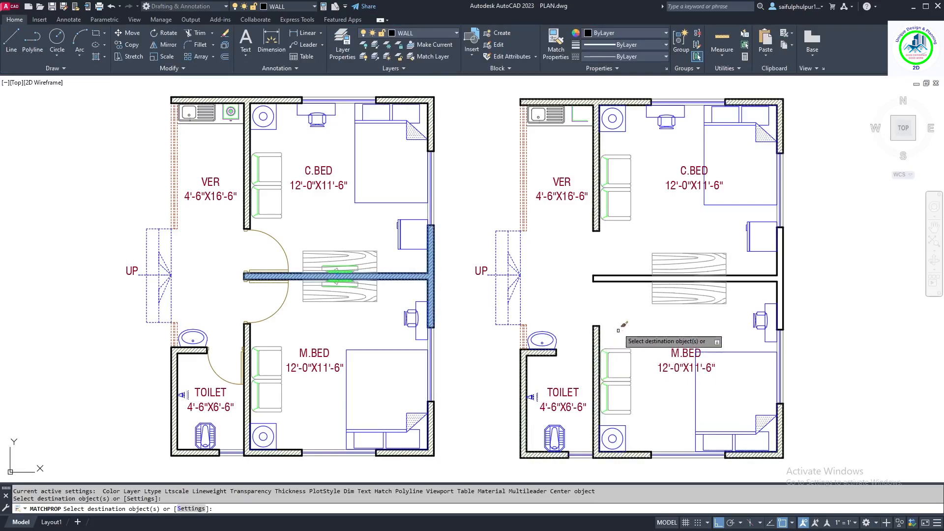
{"action": "key", "text": "Return"}
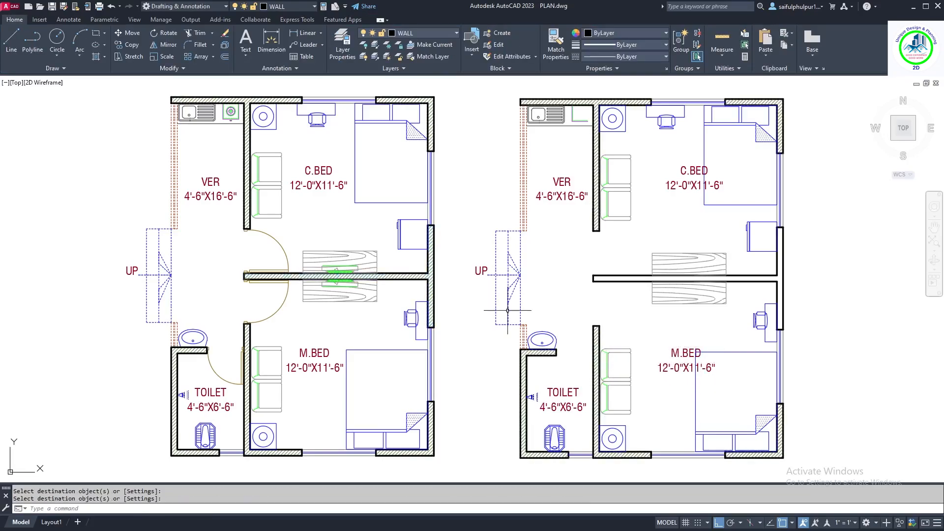
- Copy the TOILET door from the reference plan into the matching opening of the new plan
{"action": "left_click", "coordinate": [214, 364]}
{"action": "left_click", "coordinate": [202, 365]}
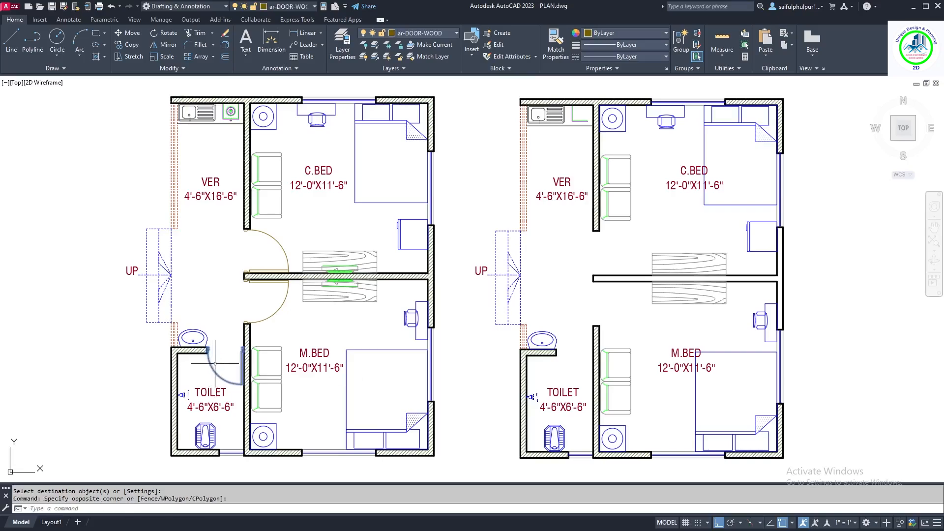
{"action": "type", "text": "co"}
{"action": "key", "text": "Return"}
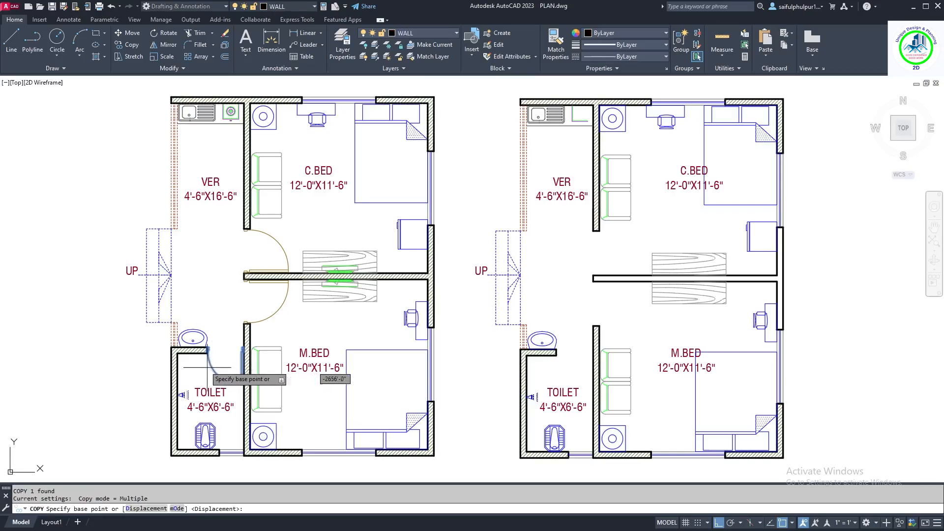
{"action": "left_click", "coordinate": [207, 352]}
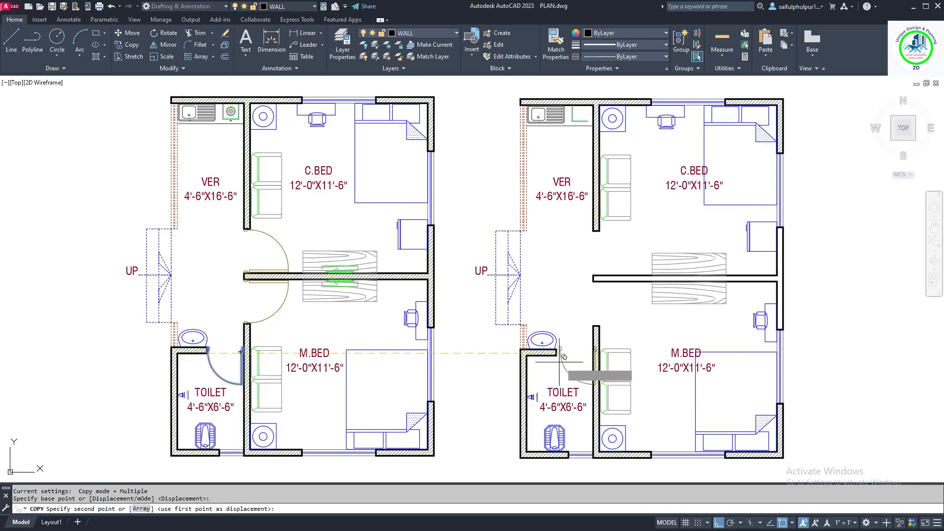
{"action": "left_click", "coordinate": [556, 353]}
{"action": "key", "text": "Return"}
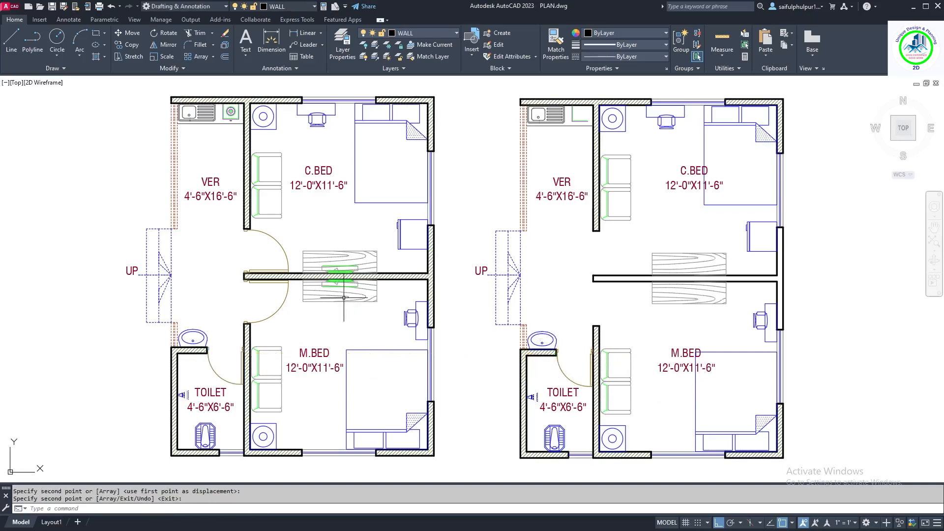
- Copy the C.BED and M.BED doors together from the reference plan into the matching openings of the new plan
{"action": "left_click", "coordinate": [290, 306]}
{"action": "left_click", "coordinate": [252, 311]}
{"action": "left_click", "coordinate": [295, 238]}
{"action": "left_click", "coordinate": [251, 252]}
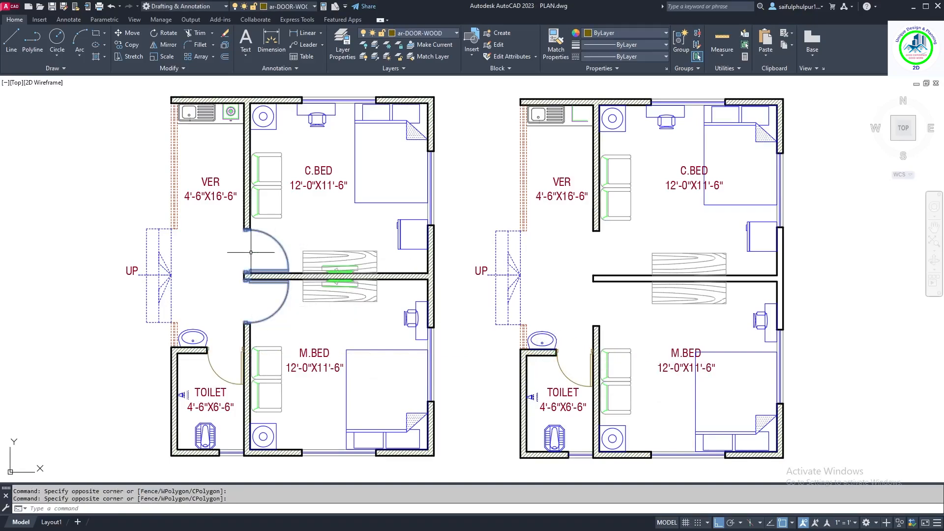
{"action": "type", "text": "co"}
{"action": "key", "text": "Return"}
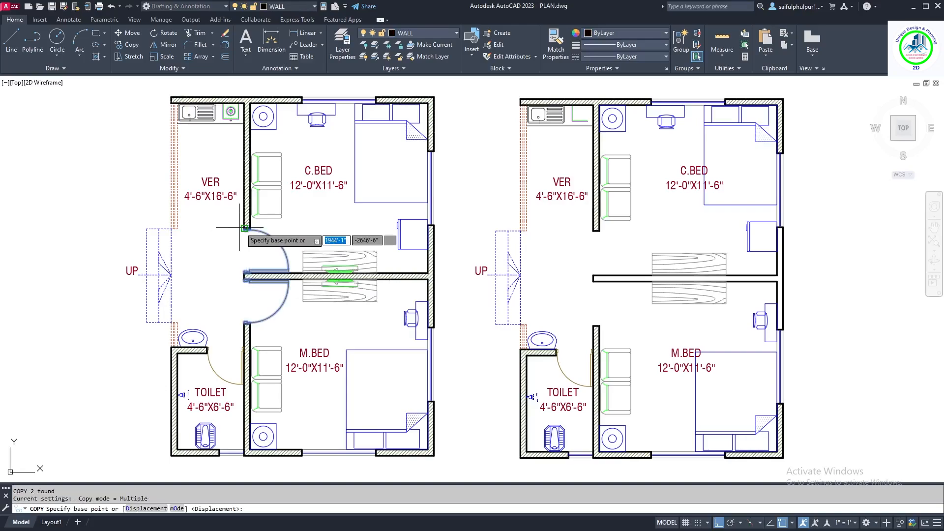
{"action": "left_click", "coordinate": [243, 228]}
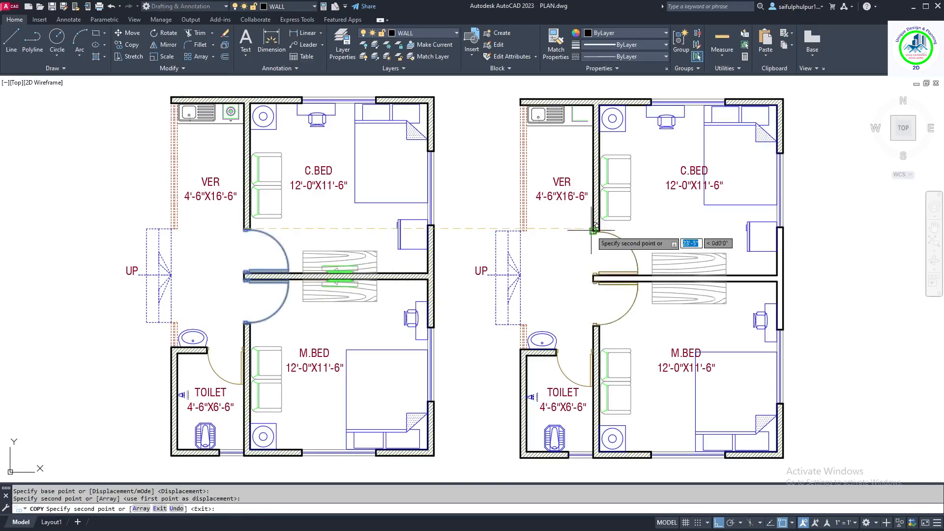
{"action": "key", "text": "Return"}
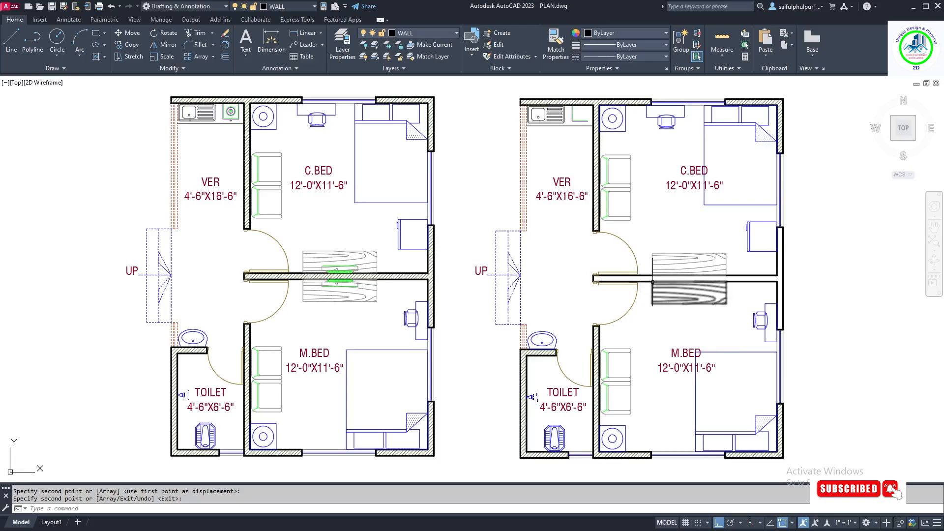
{"action": "left_click", "coordinate": [674, 295]}
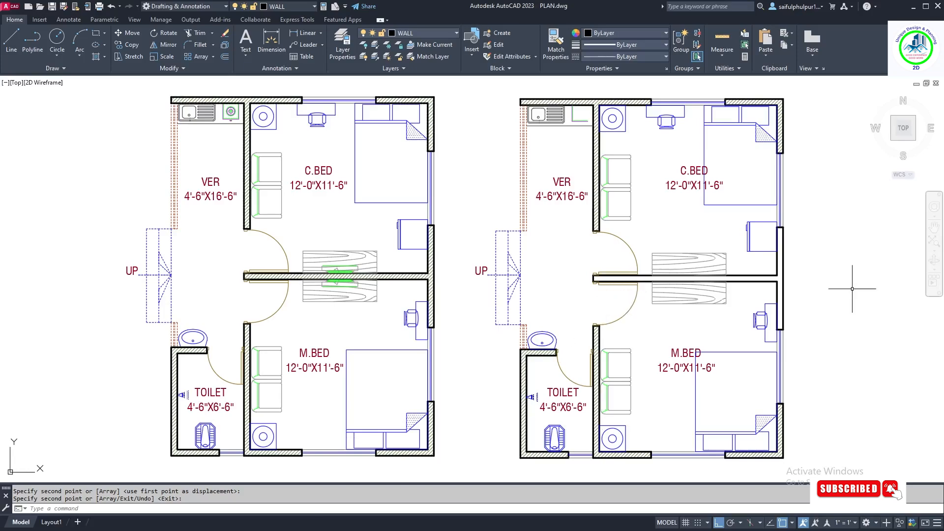
{"action": "key", "text": "super+d"}
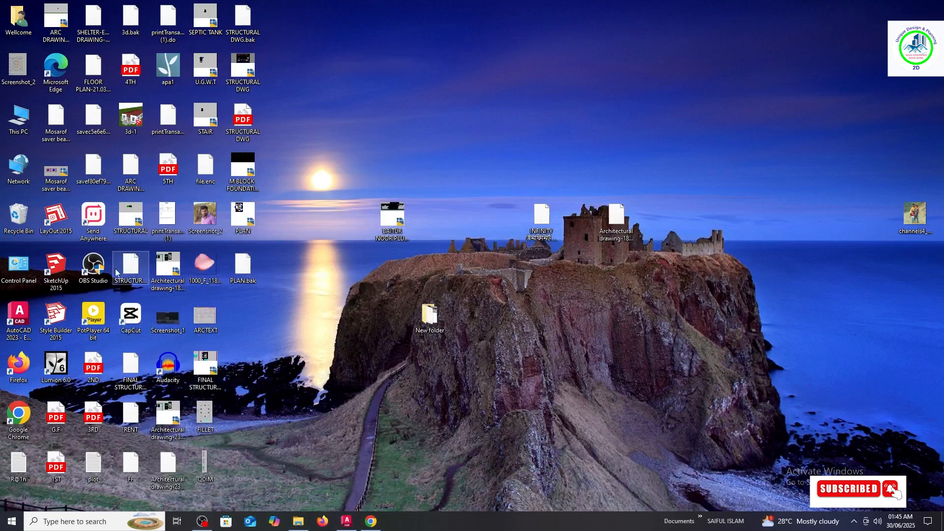
{"action": "left_click", "coordinate": [202, 521]}
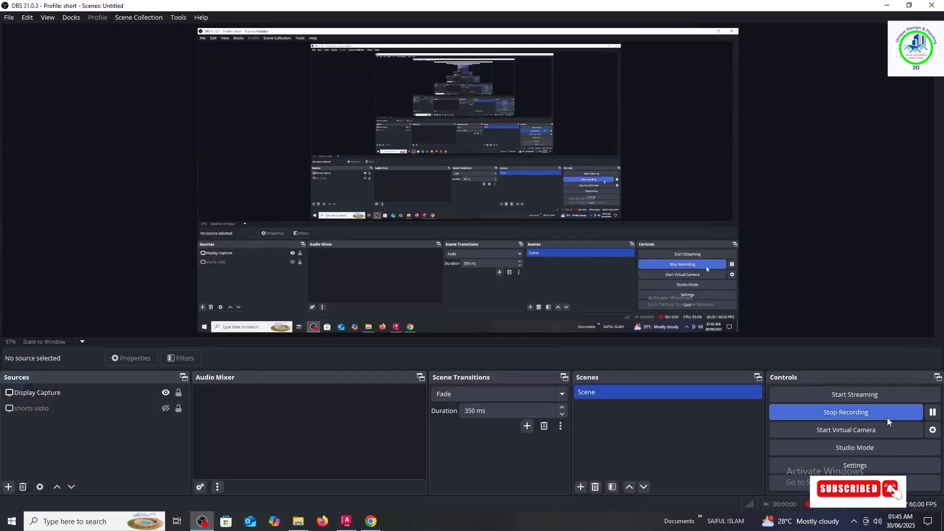